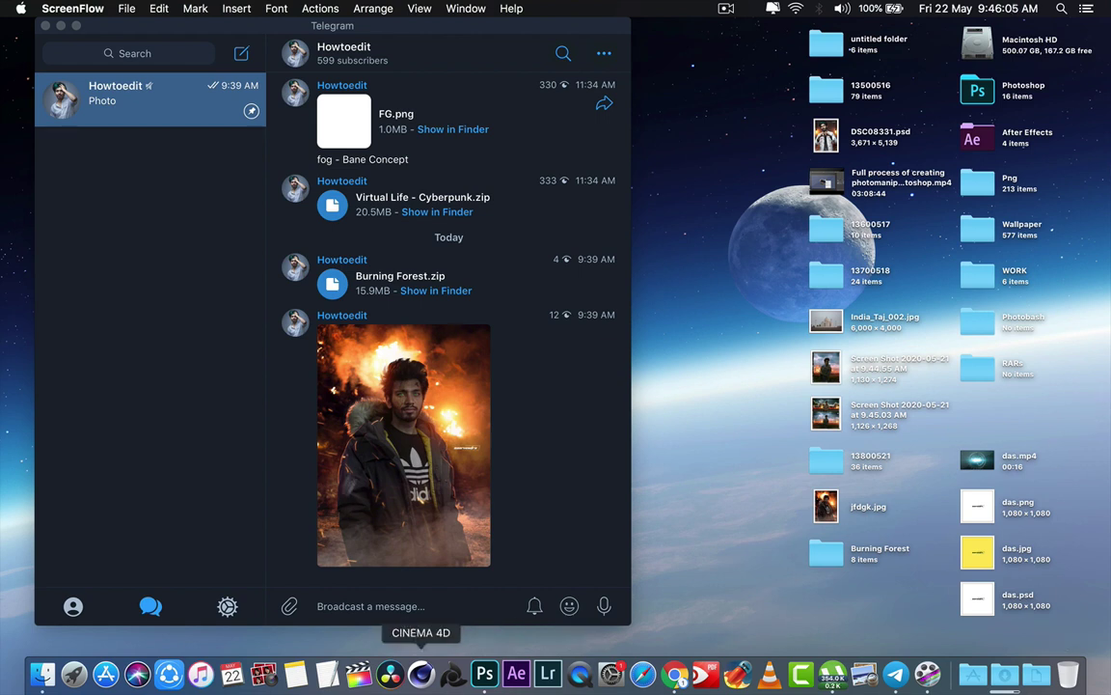
Preview the finished jfdgk.jpg composite from Telegram and open the Burning Forest asset folder.
click(407, 318)
double_click(826, 505)
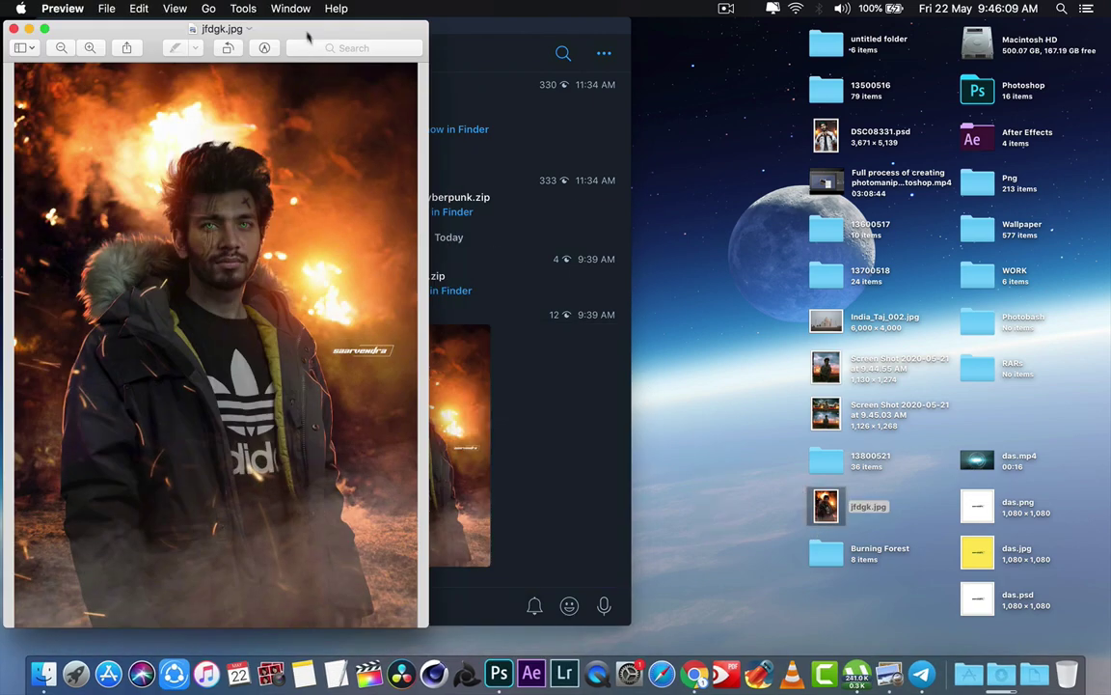
mouse_move(308, 37)
mouse_down()
mouse_move(515, 24)
mouse_move(428, 19)
mouse_move(714, 15)
mouse_move(592, 7)
mouse_up()
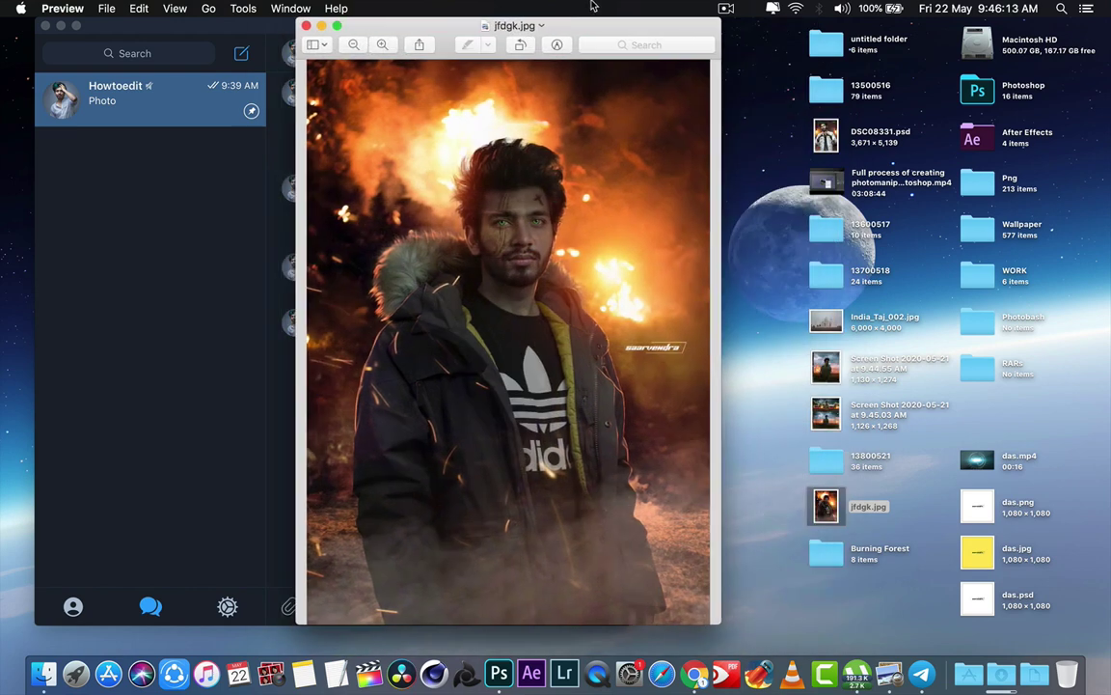
double_click(833, 559)
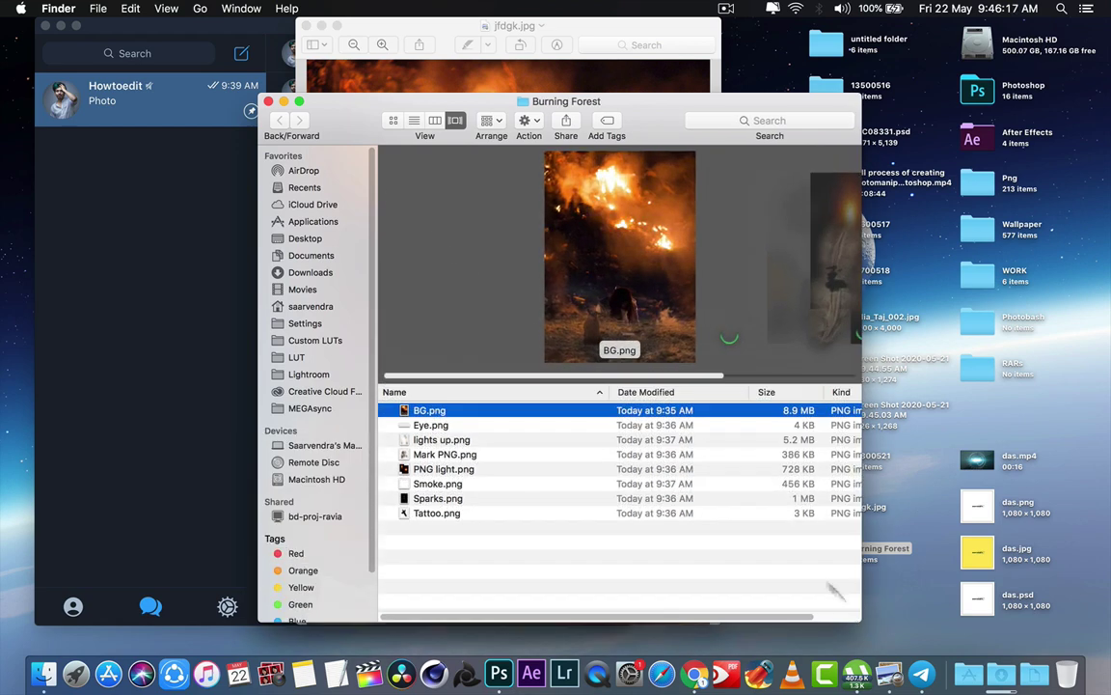
Look through Eye.png, Mark PNG.png and Smoke.png, then close Finder and return to Telegram.
click(425, 425)
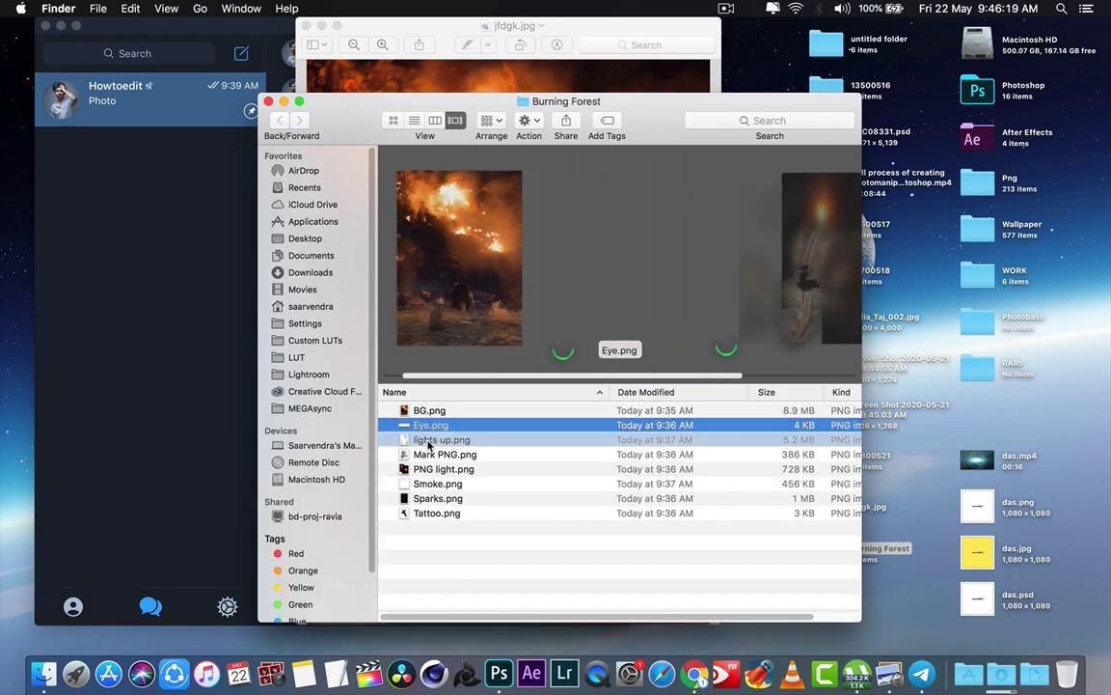
click(429, 453)
click(432, 484)
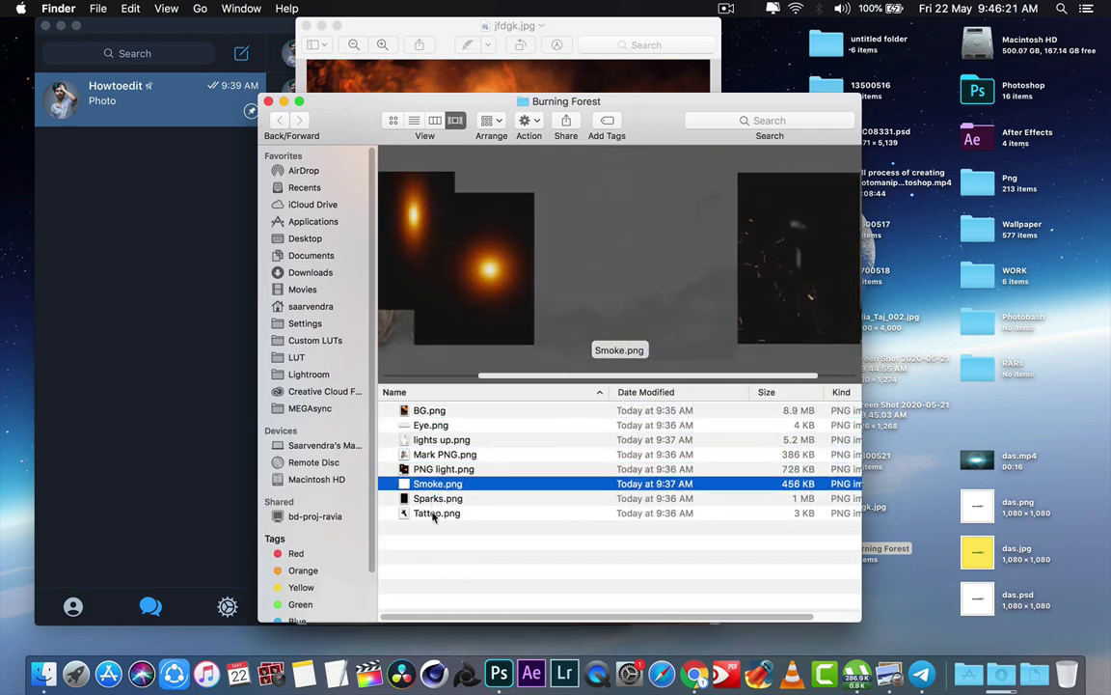
click(270, 101)
click(199, 161)
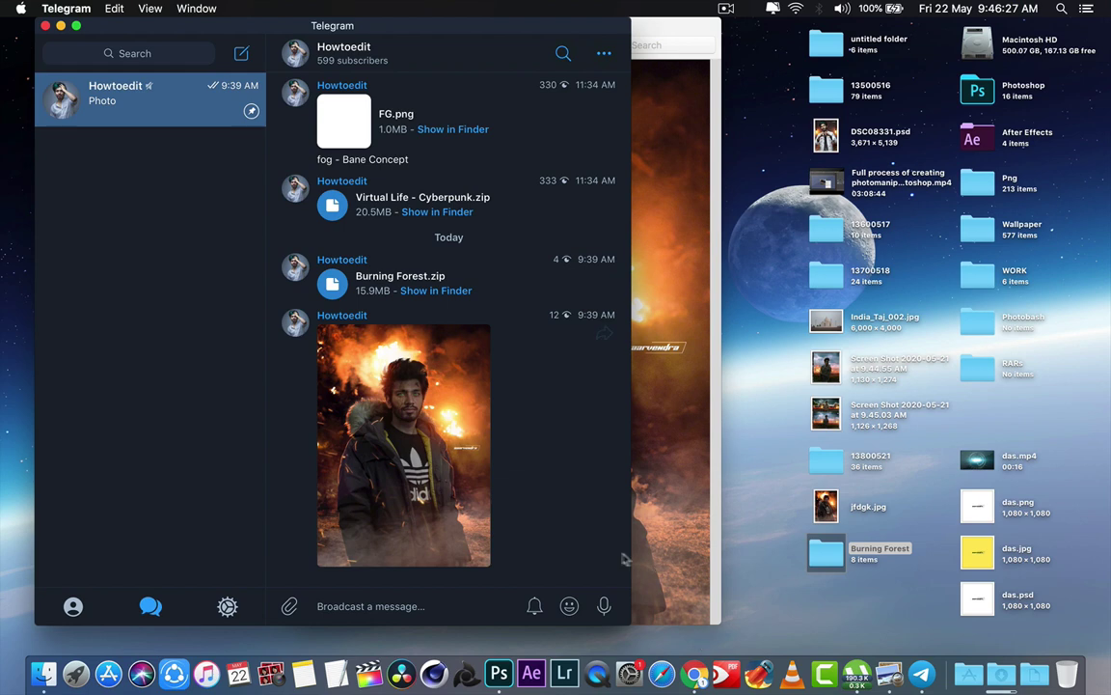
In YouTube Studio, open the latest video's details and select the t.me link in its description.
click(695, 673)
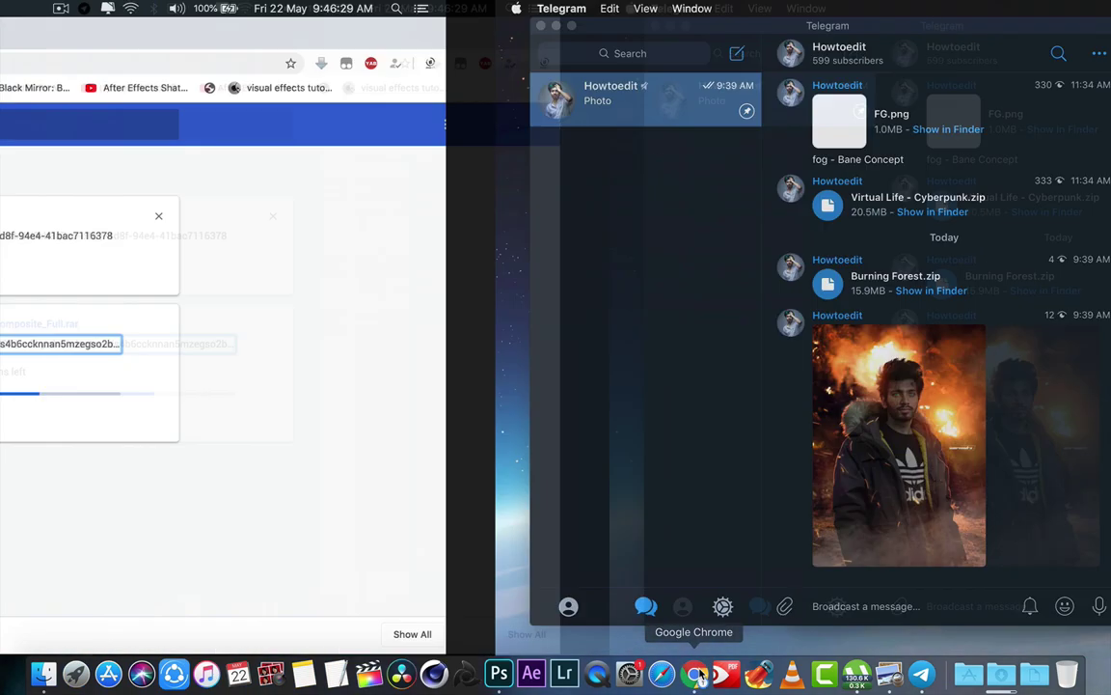
click(277, 35)
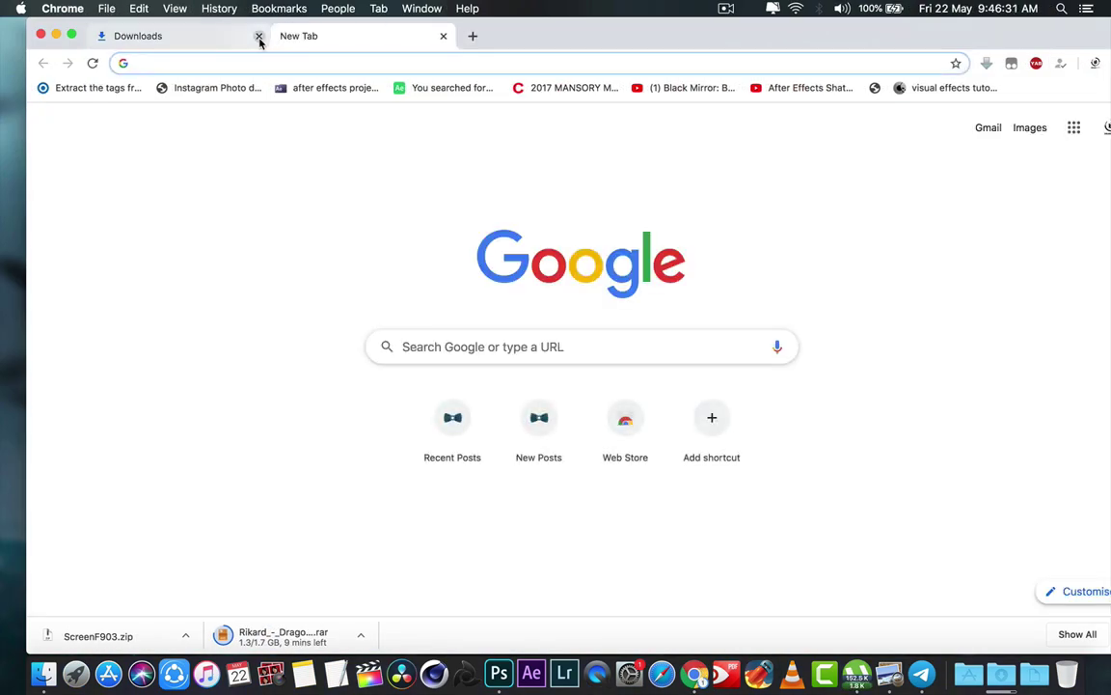
click(268, 66)
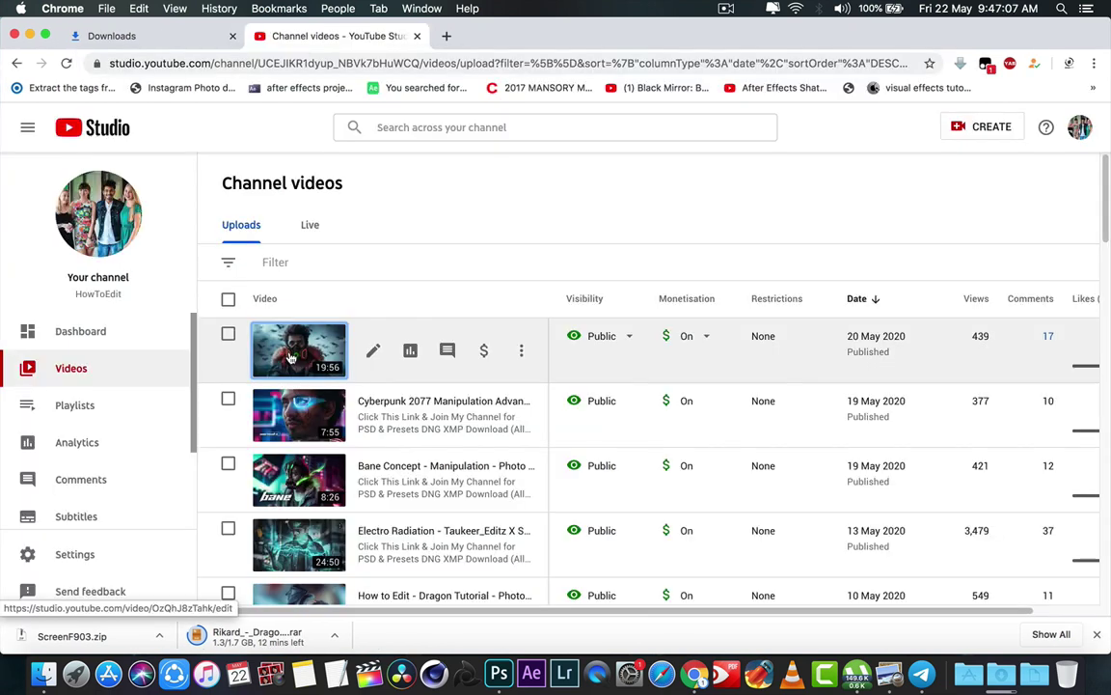
click(289, 355)
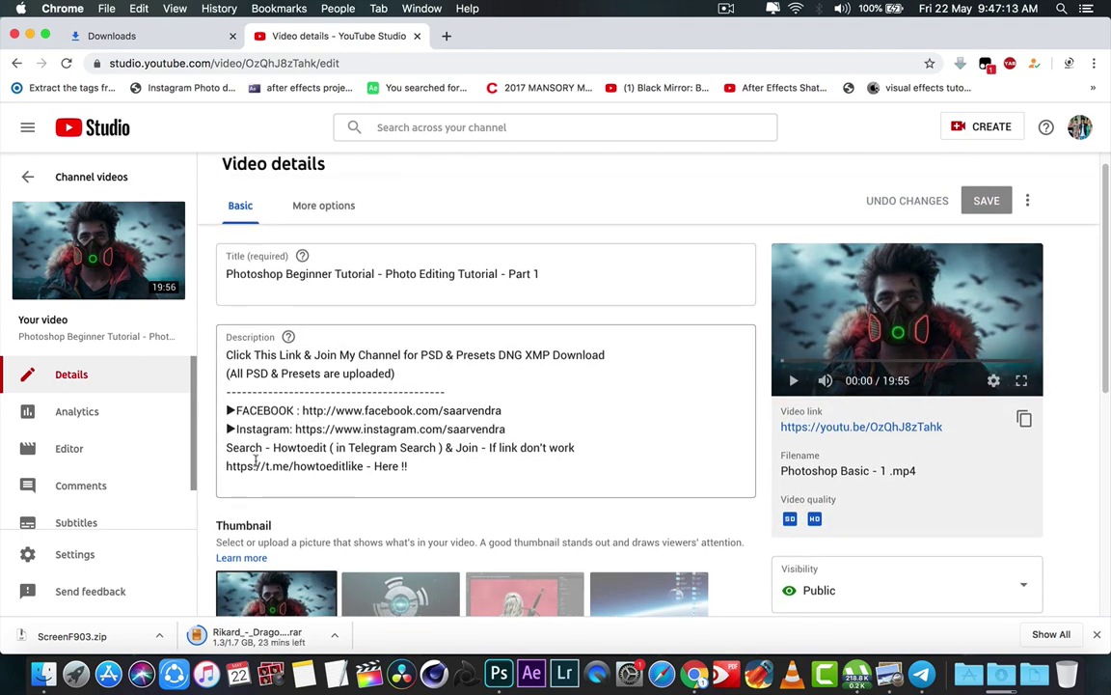
click(225, 448)
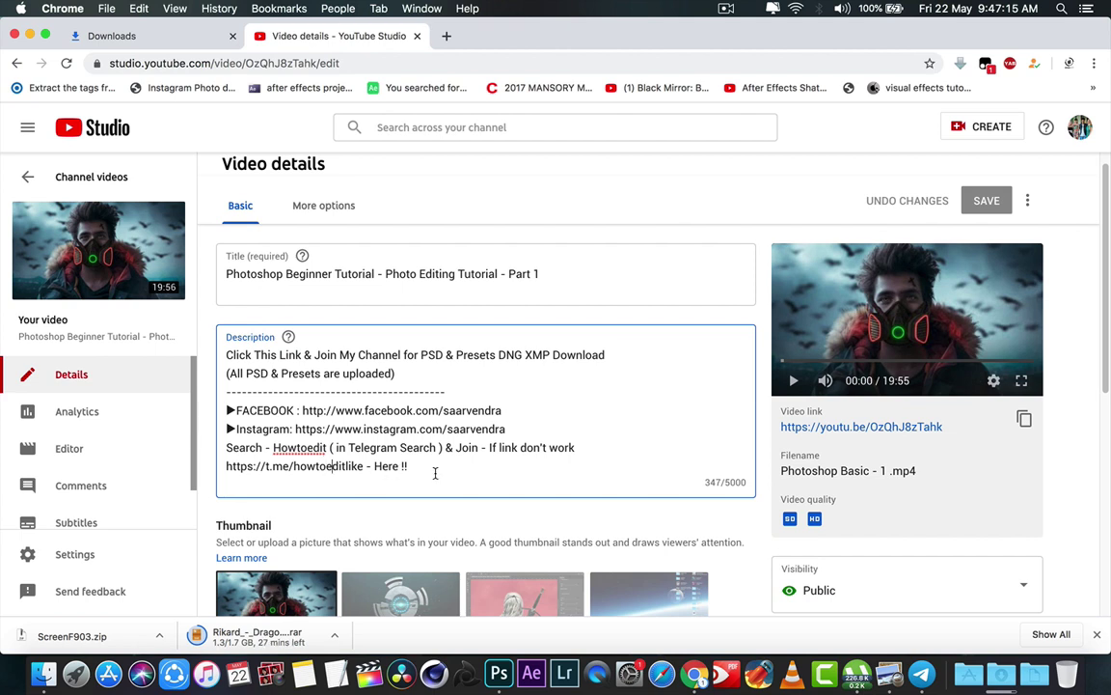
mouse_move(434, 471)
mouse_down()
mouse_move(241, 466)
mouse_move(364, 466)
mouse_up()
click(232, 466)
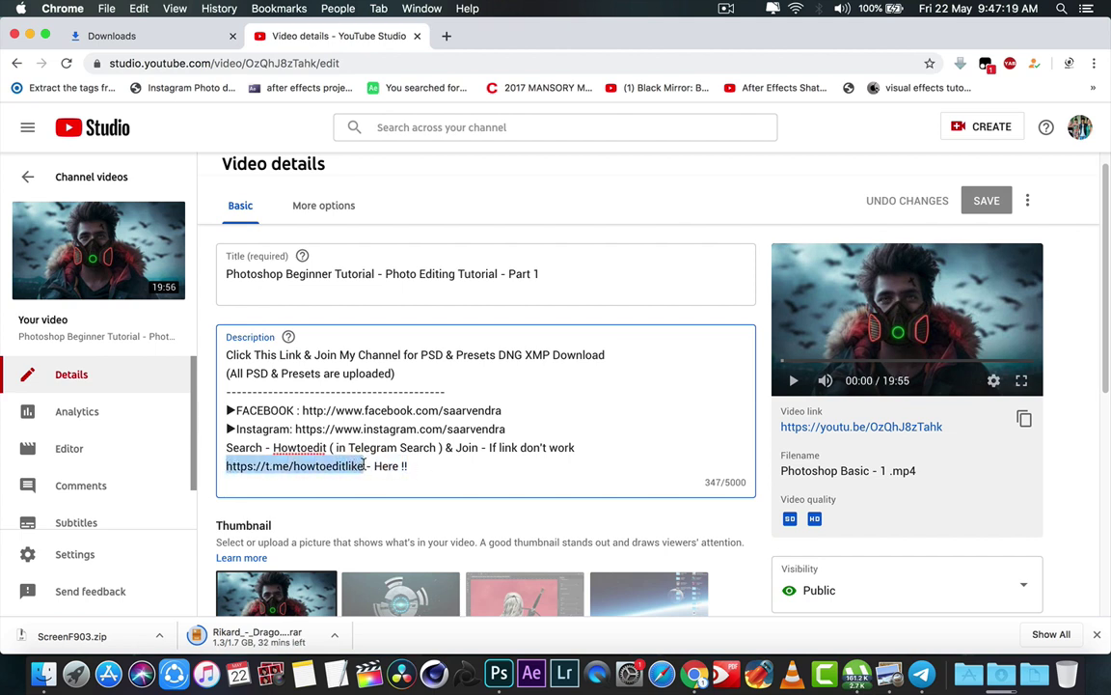
Paste the copied Telegram link into a new tab, load it and answer the open-Telegram prompt.
click(447, 35)
click(338, 35)
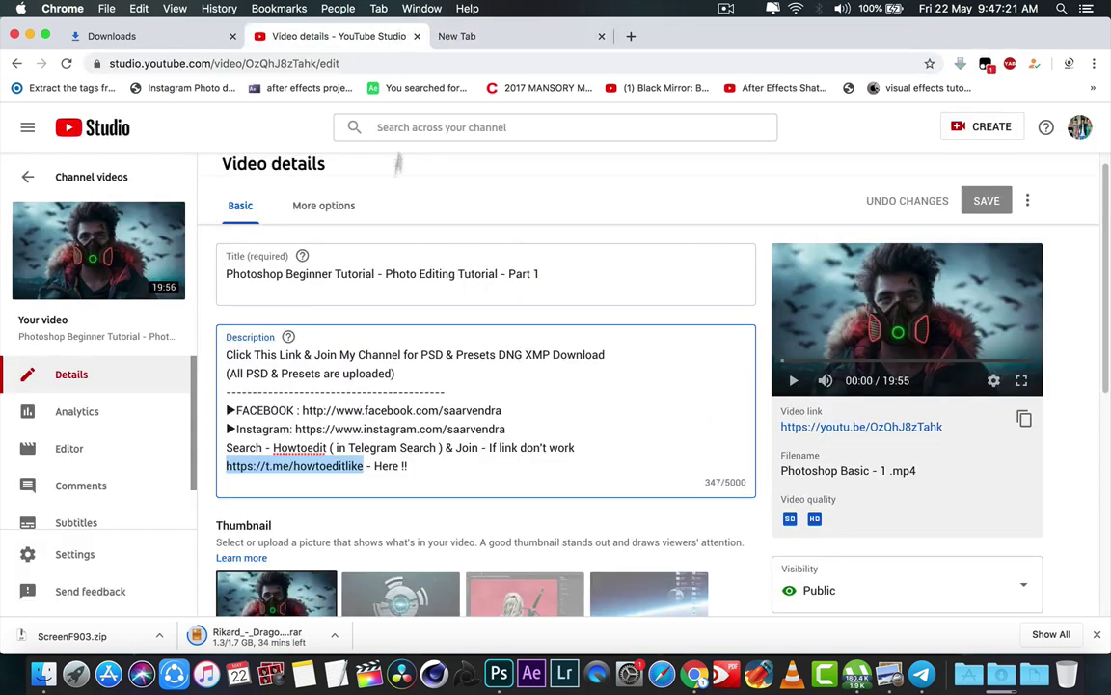
click(473, 36)
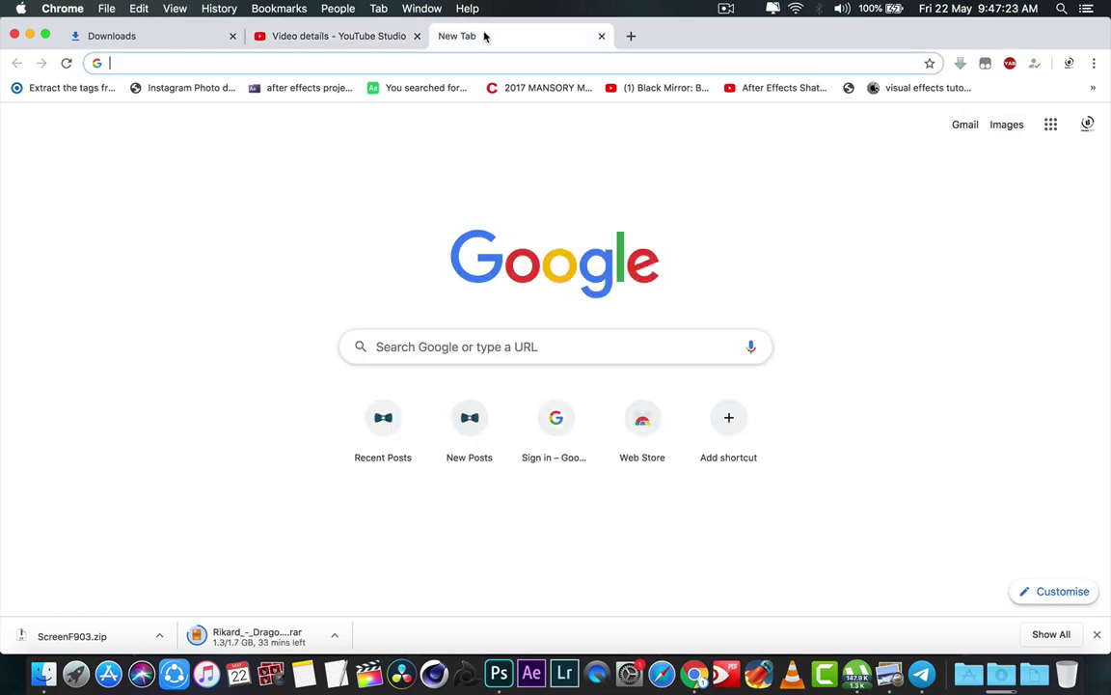
text(https://t.me/howtoeditlike)
key(Return)
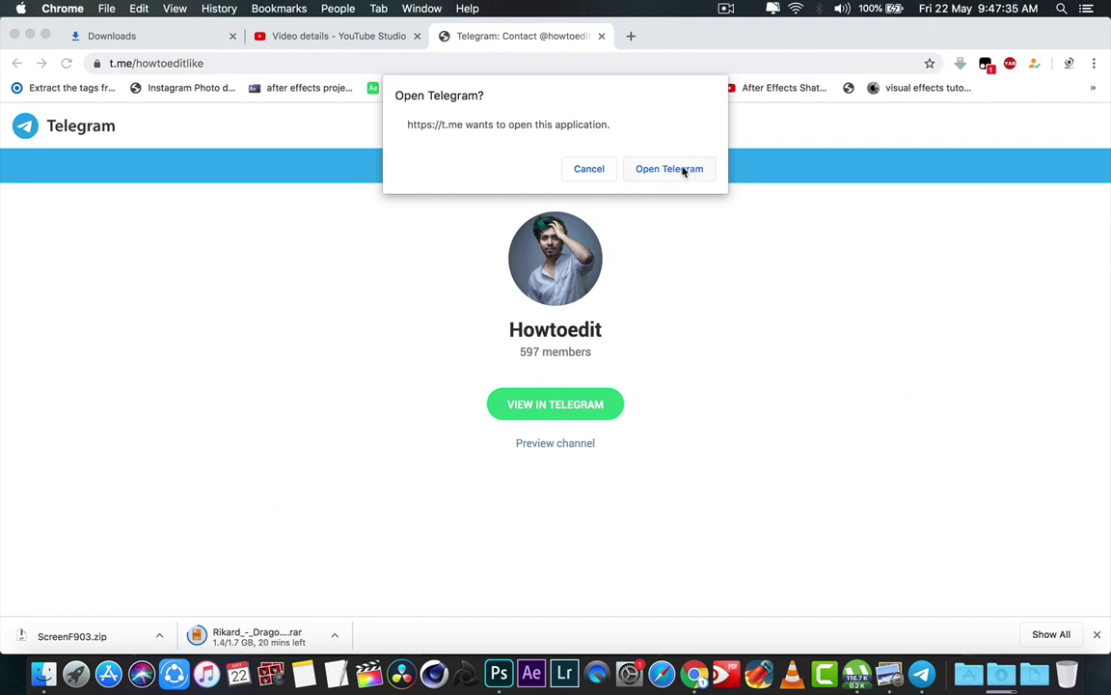
click(588, 170)
Close the Telegram and YouTube Studio tabs and minimize Chrome.
click(602, 37)
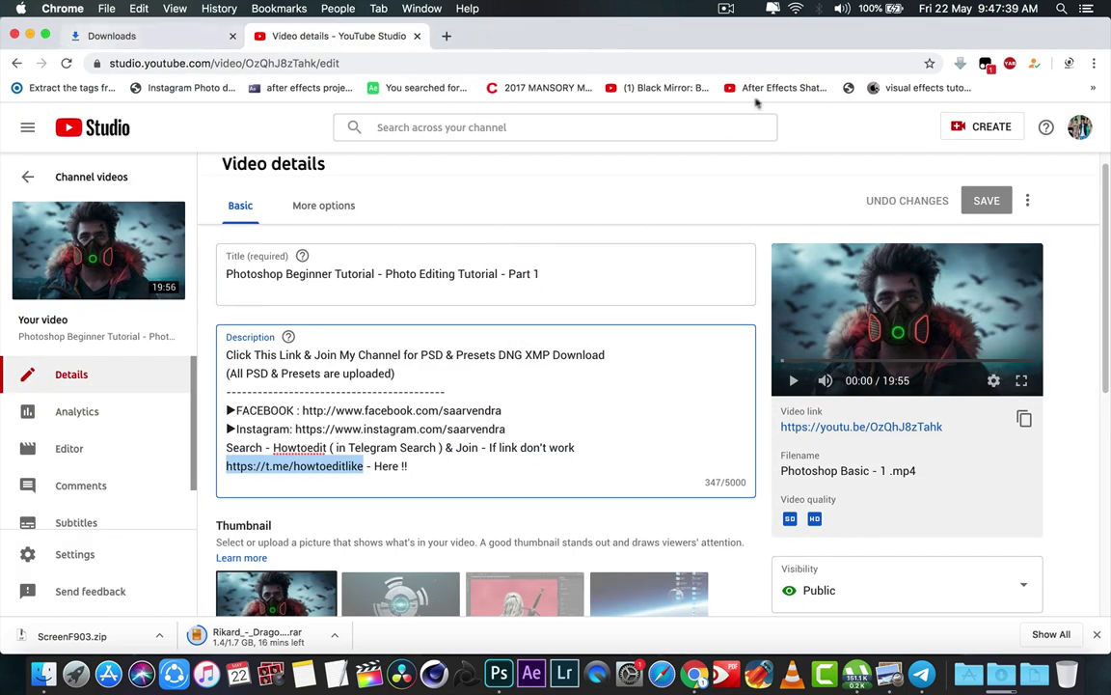
key(super+t)
click(417, 35)
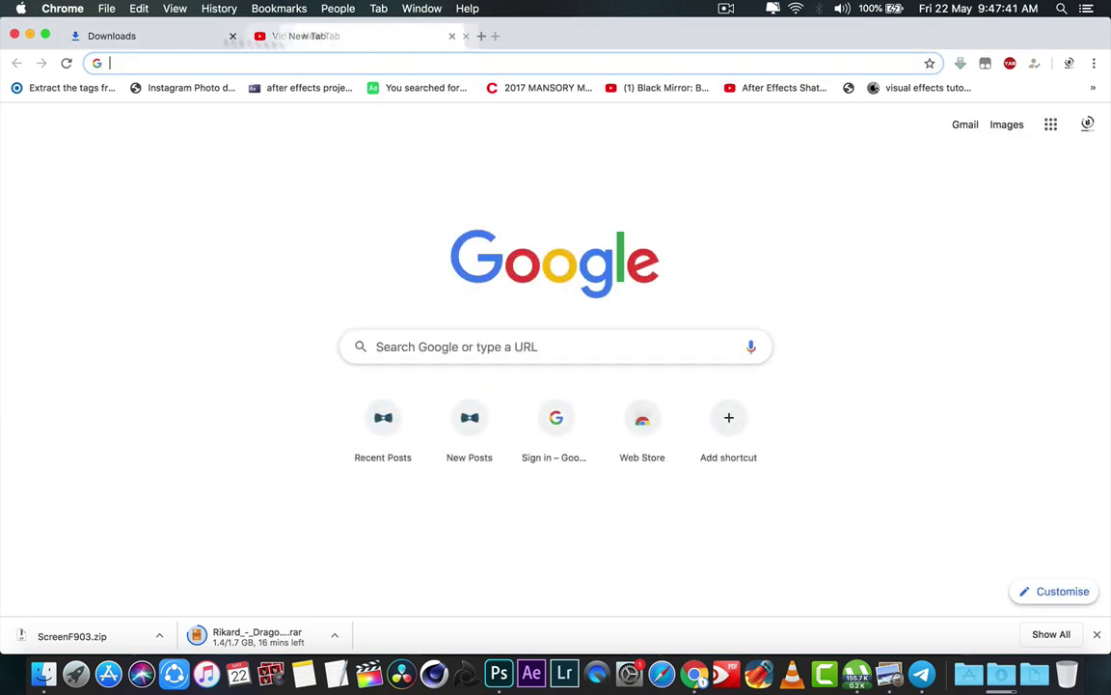
click(30, 35)
right_click(183, 199)
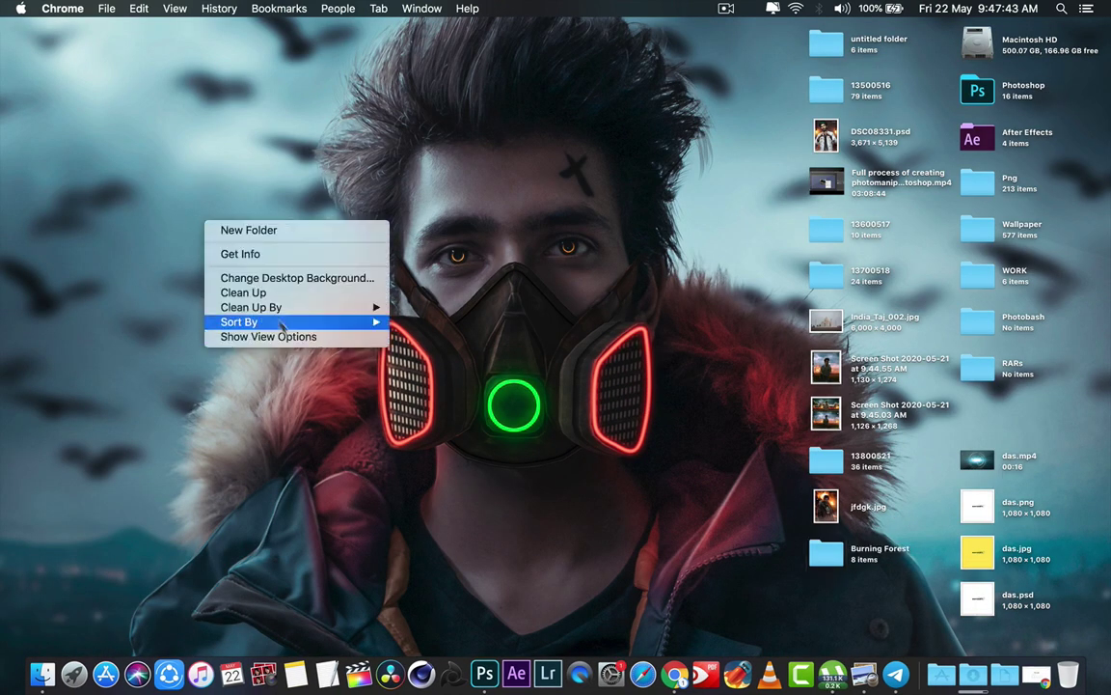
Tidy the desktop icons with Clean Up and bring Photoshop's Home screen to the front.
key(Escape)
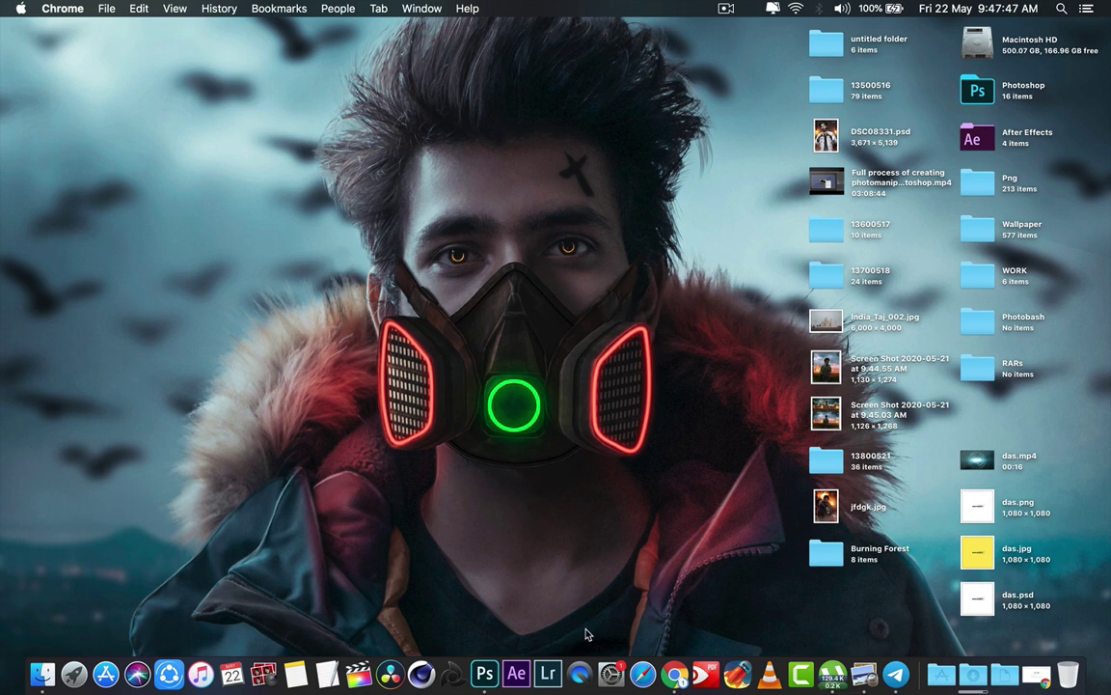
right_click(1005, 674)
right_click(177, 238)
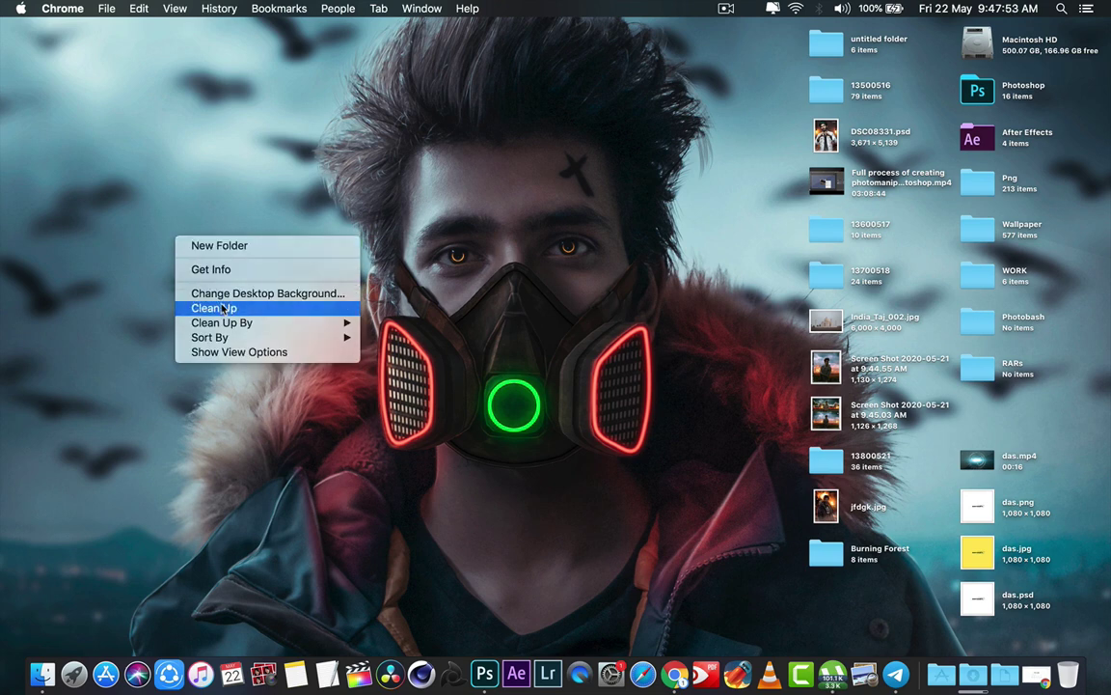
click(218, 307)
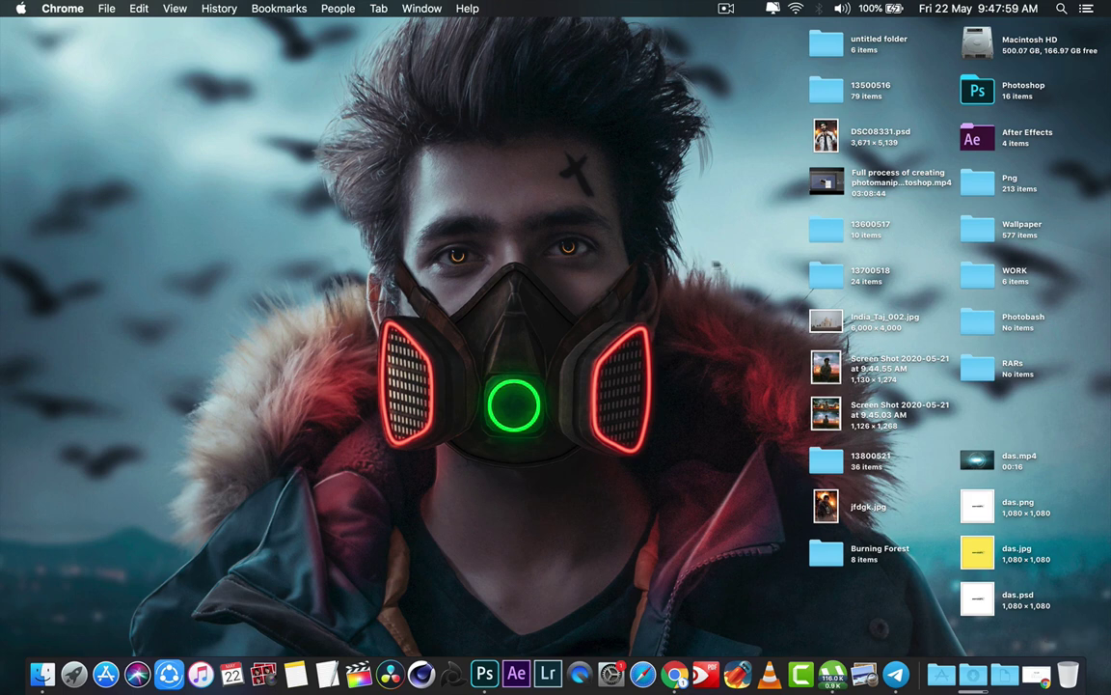
right_click(154, 234)
click(176, 303)
click(486, 674)
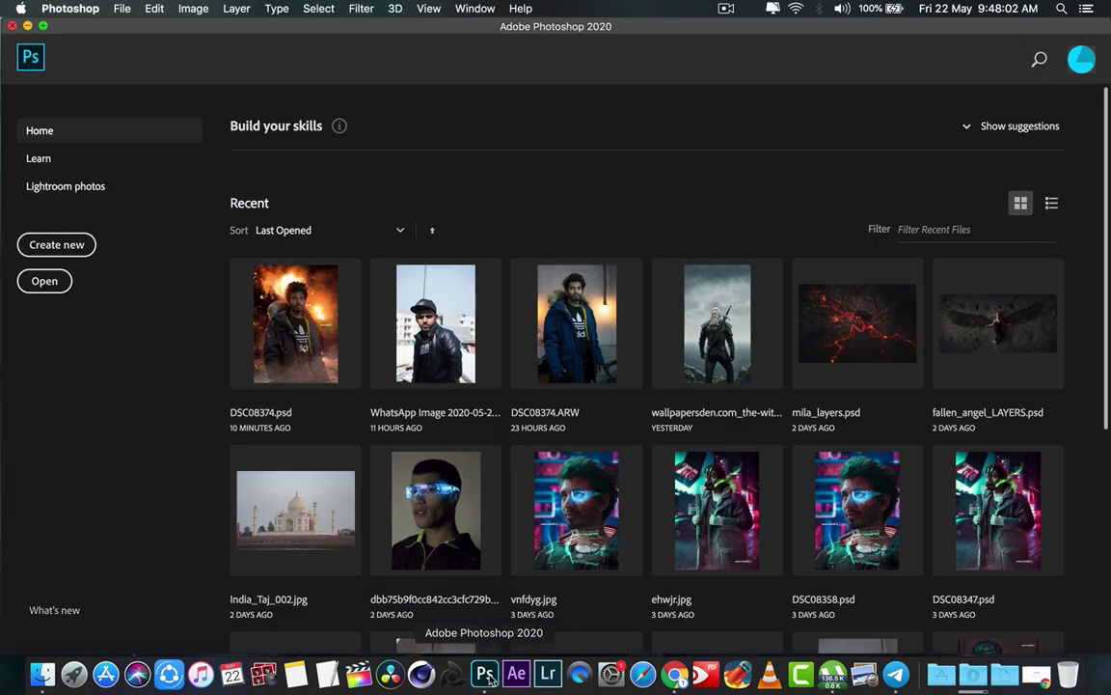
Open DSC08374.psd from Recent and hide every layer from Gradient Map 2 down to Curves 1.
click(342, 322)
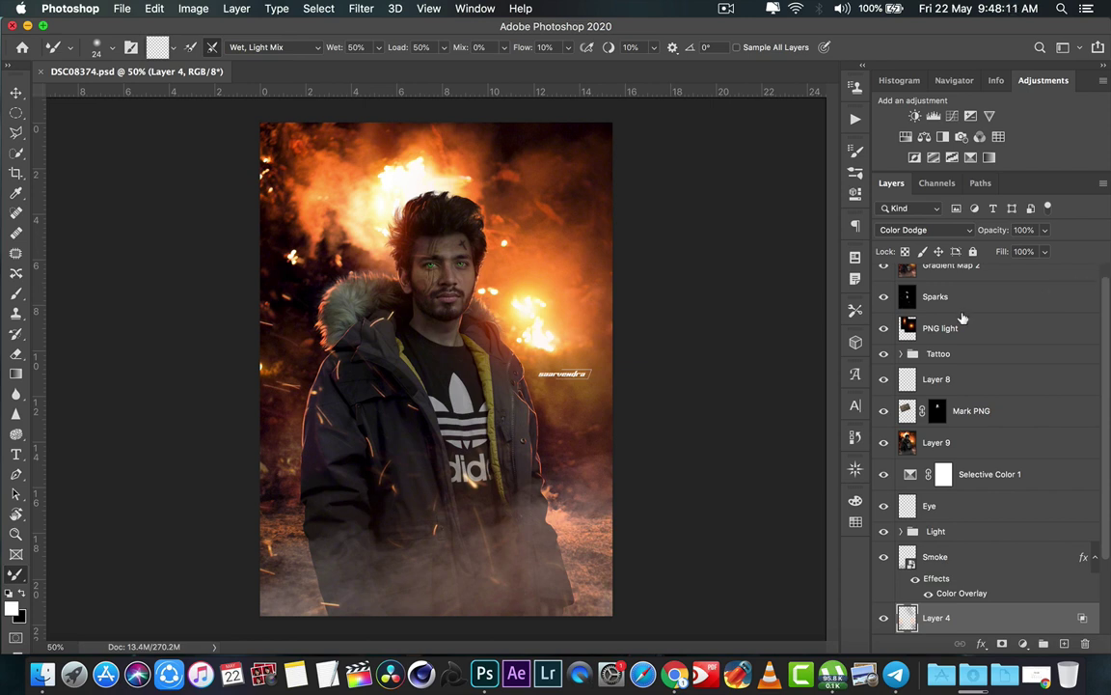
scroll(958, 336, up, 1)
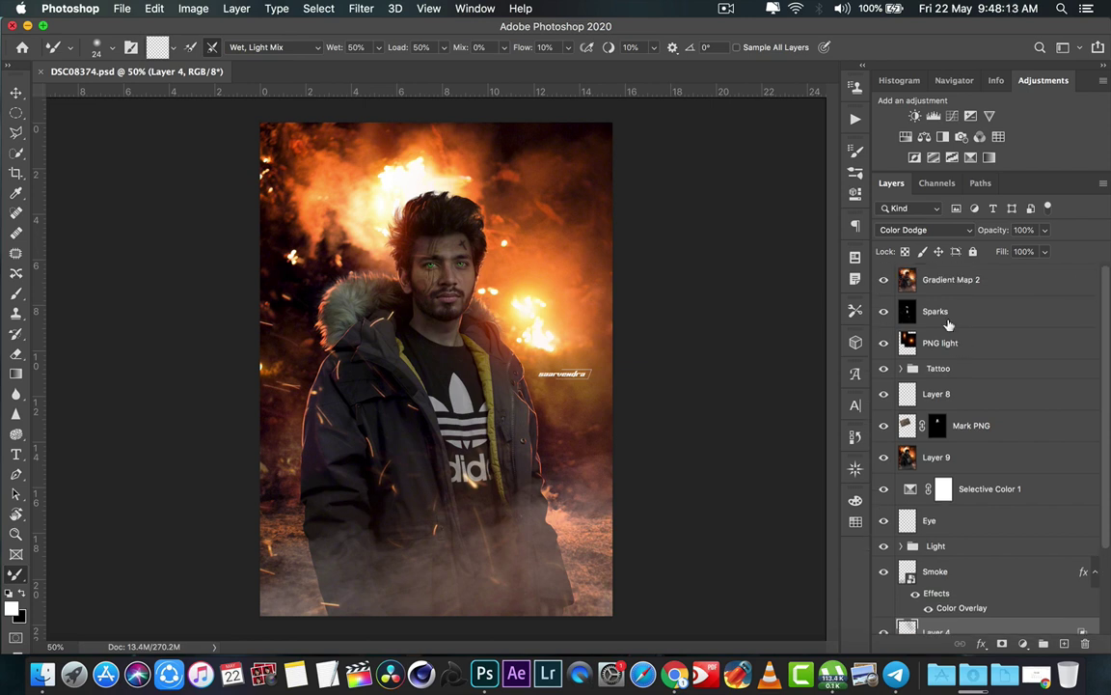
drag(884, 279, 884, 521)
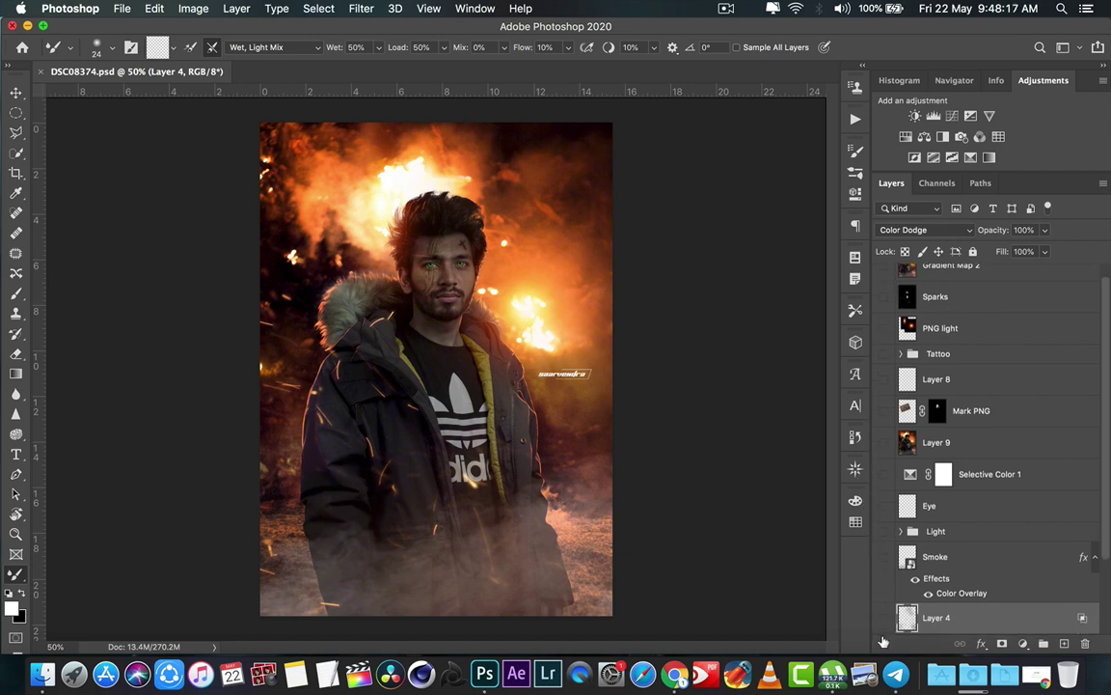
drag(881, 543, 873, 605)
Select Layer 2 and make the cut-out man visible over the BG fire layer.
click(907, 586)
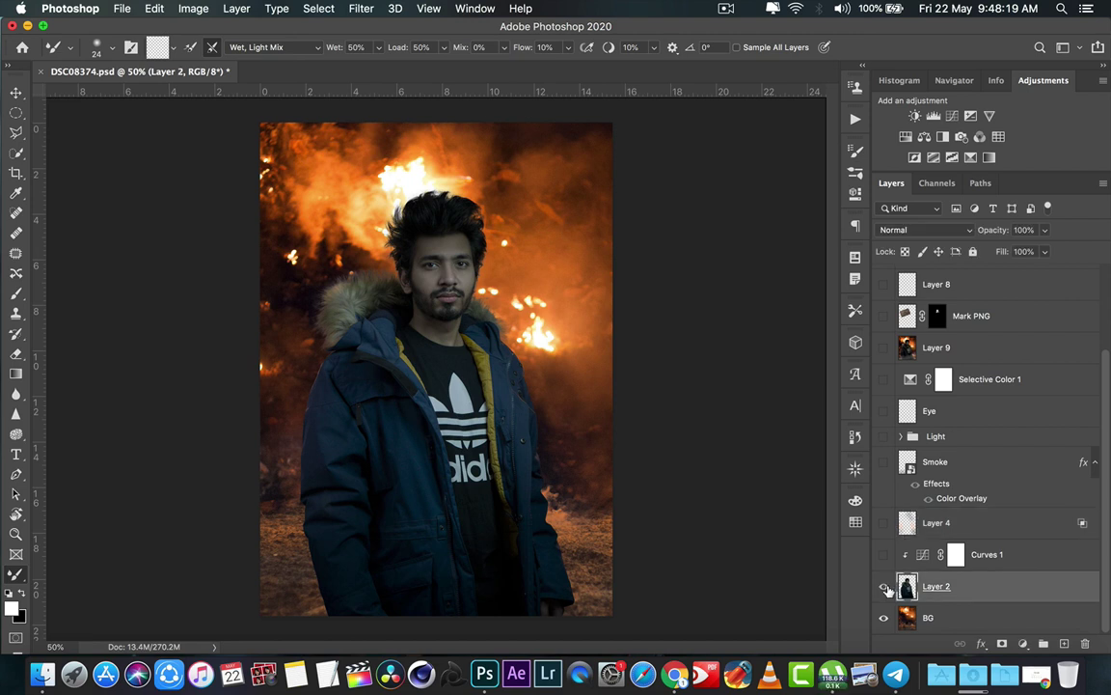
click(884, 586)
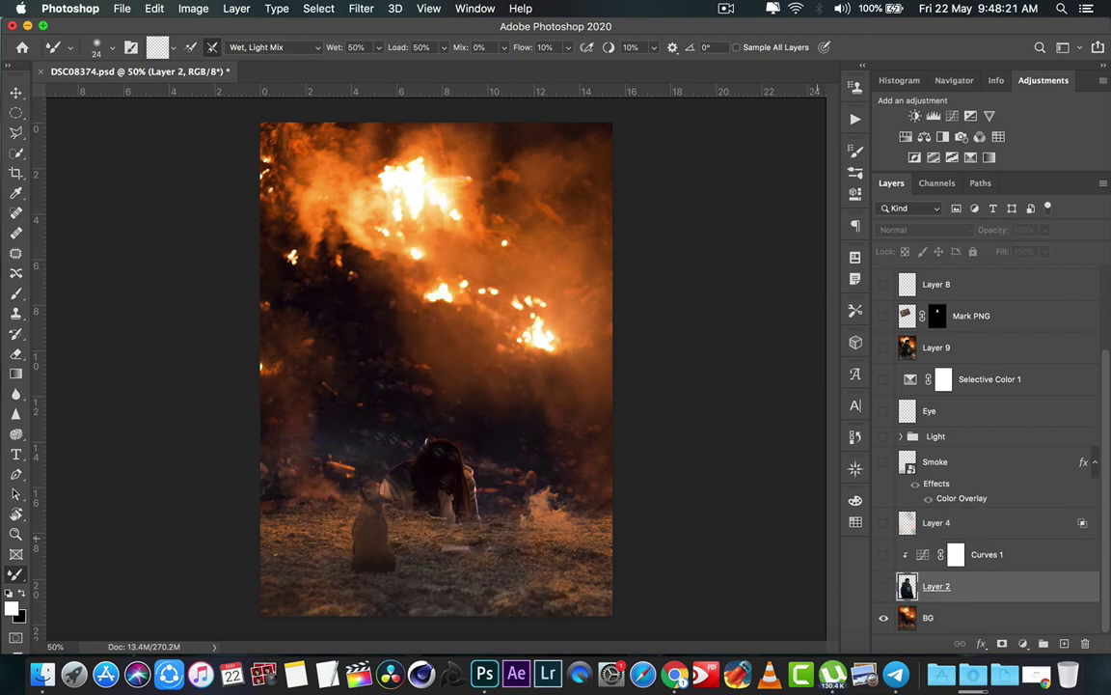
click(940, 620)
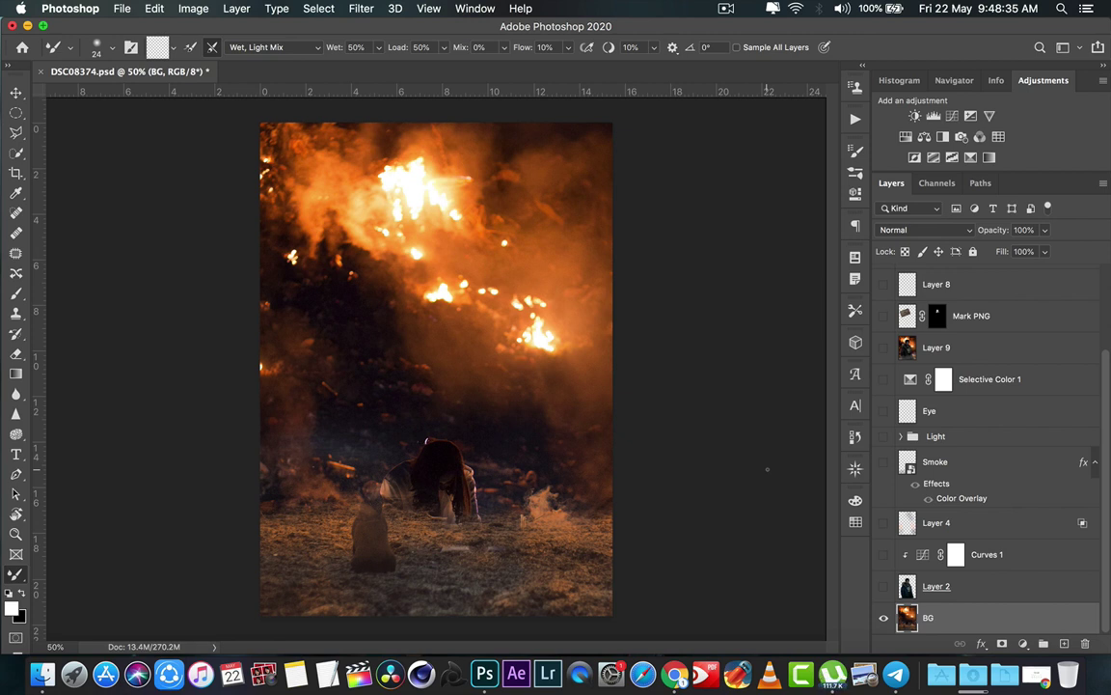
click(934, 586)
click(883, 586)
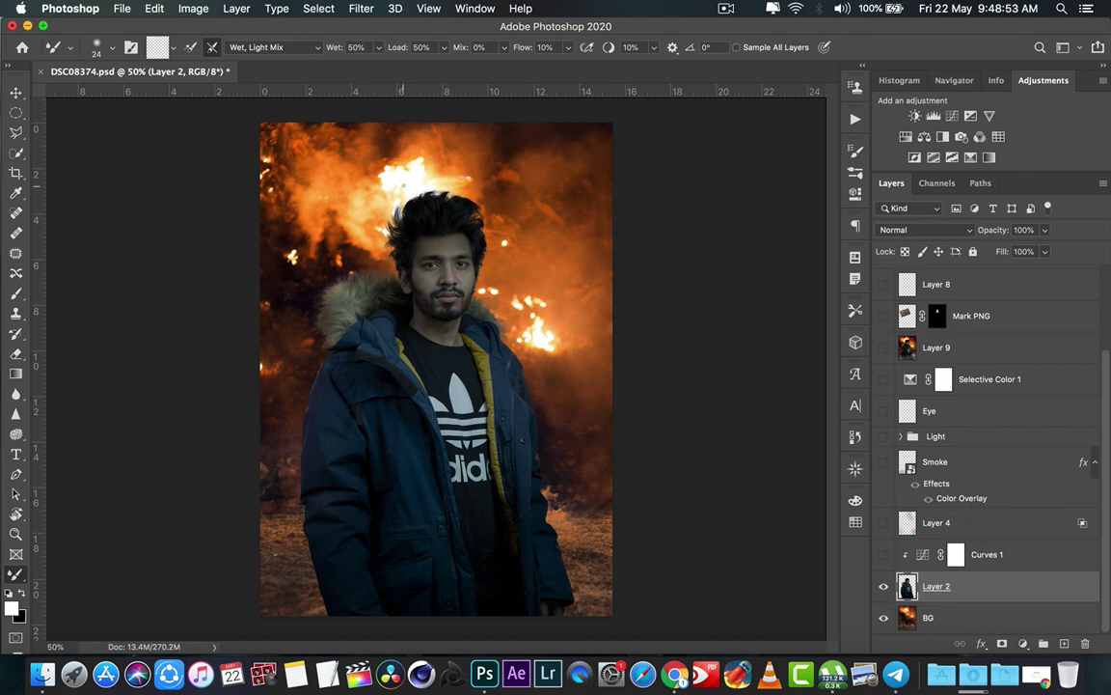
Zoom in to inspect the man's hair and face edges, then return to the full composite.
key(z)
mouse_move(417, 194)
mouse_down()
mouse_move(565, 203)
mouse_move(527, 230)
mouse_up()
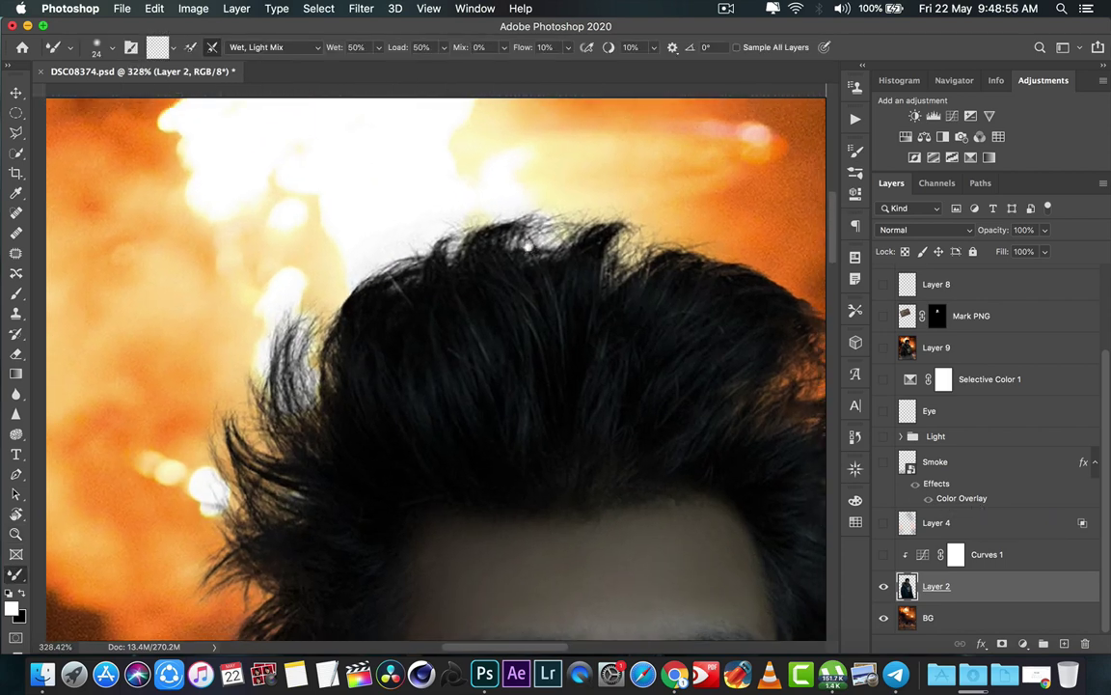
drag(755, 461, 501, 139)
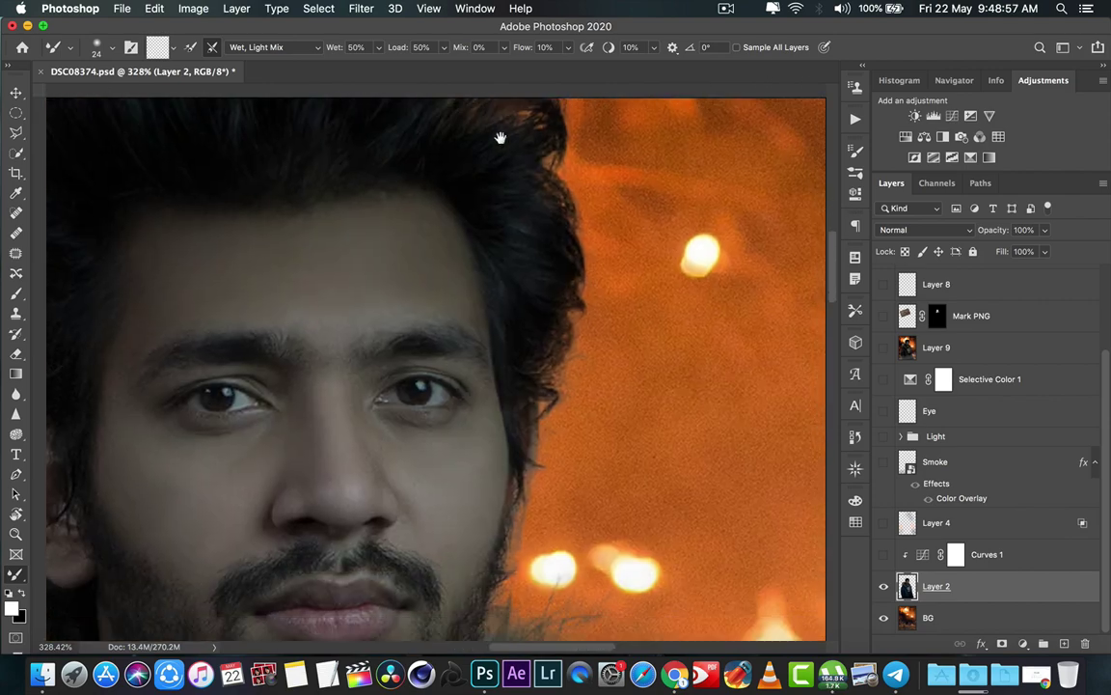
key(z)
mouse_move(485, 360)
mouse_down()
mouse_move(522, 383)
mouse_move(446, 373)
mouse_move(434, 357)
mouse_up()
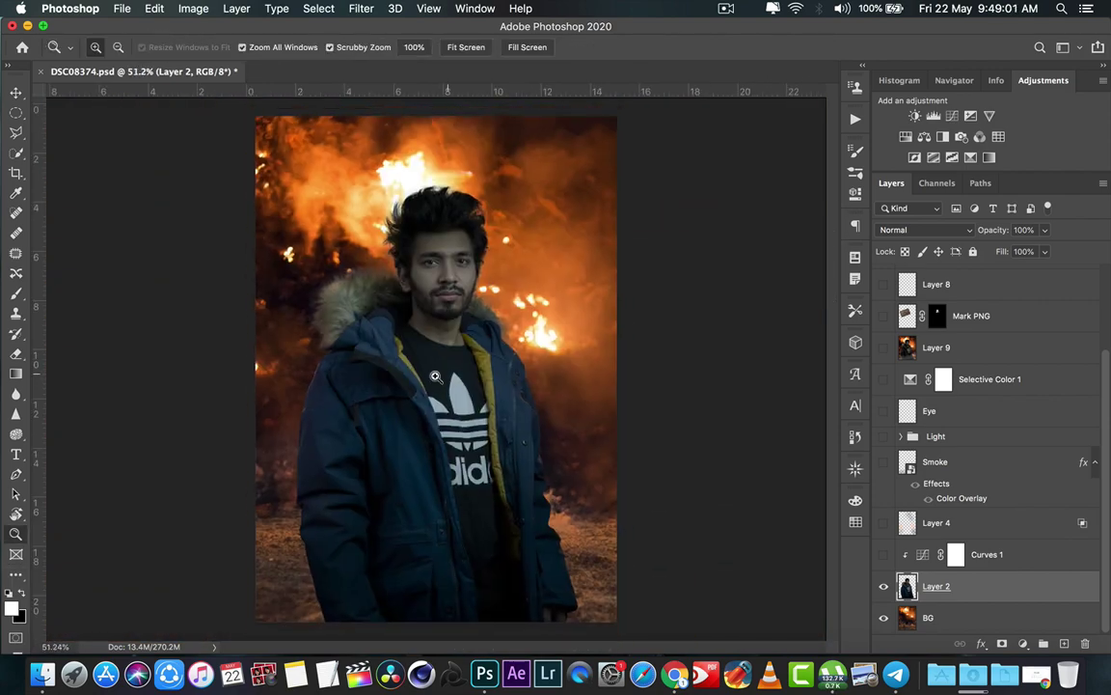
key(b)
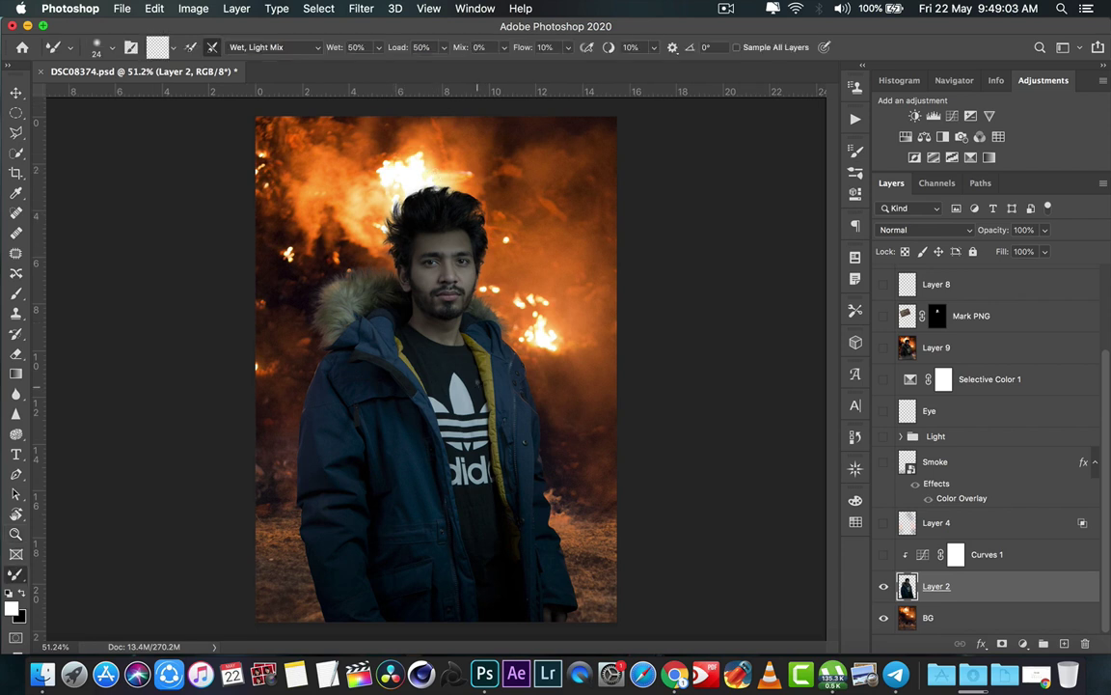
key(z)
drag(431, 338, 433, 340)
key(b)
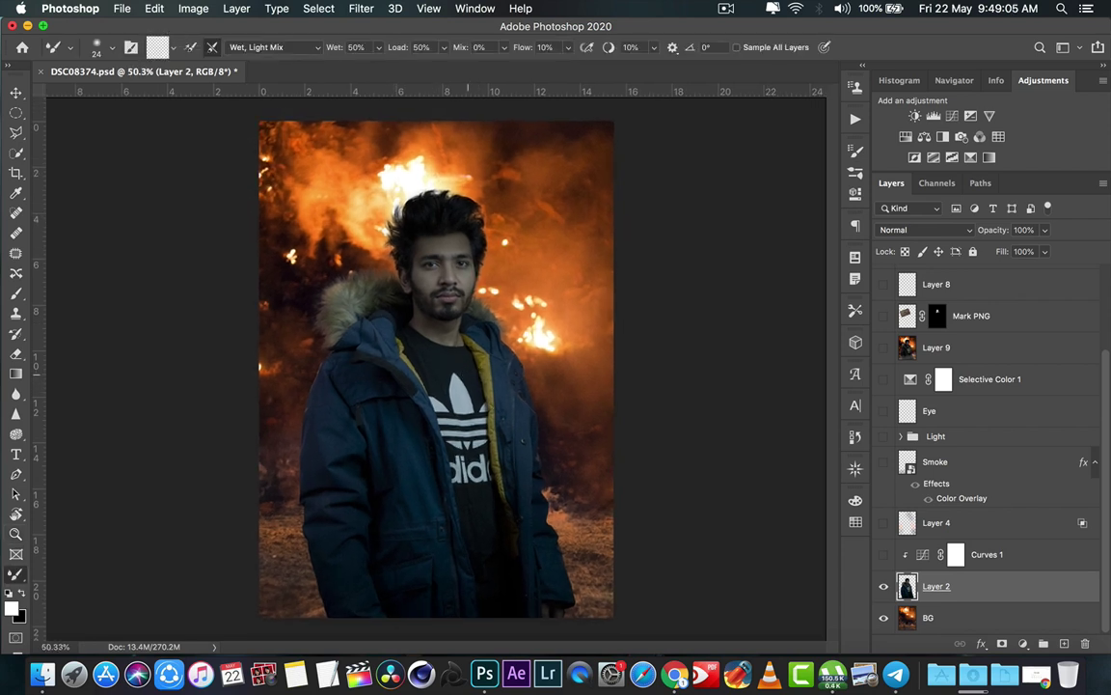
Turn on the Curves 1 adjustment and review its curve settings.
click(965, 522)
click(926, 554)
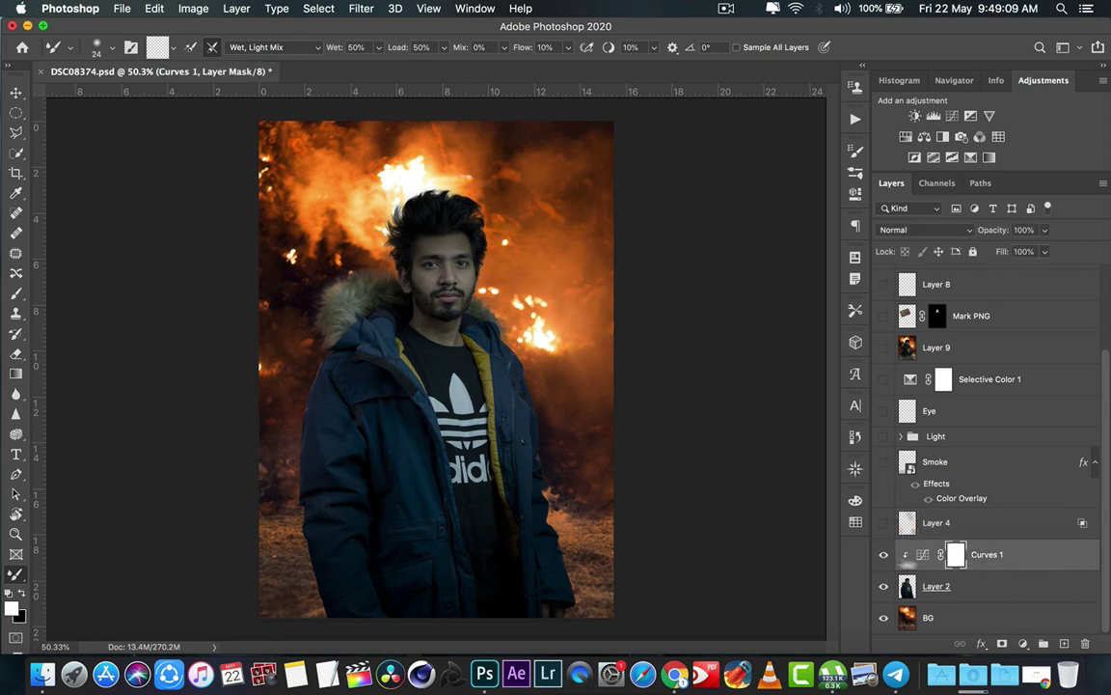
double_click(921, 556)
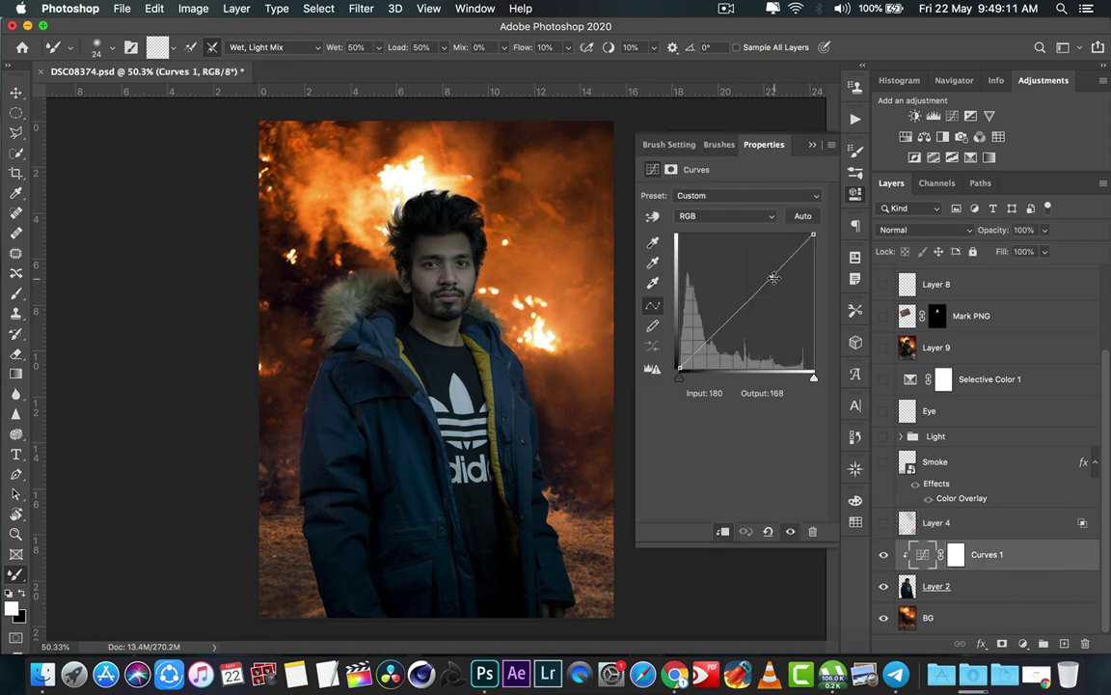
click(811, 143)
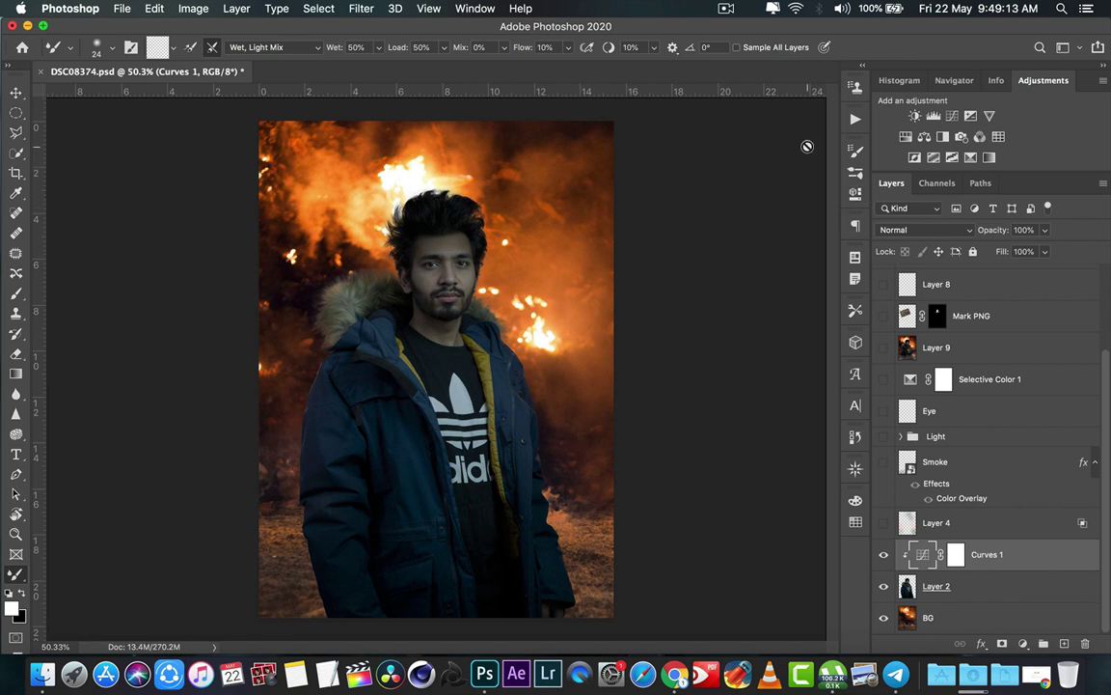
click(903, 522)
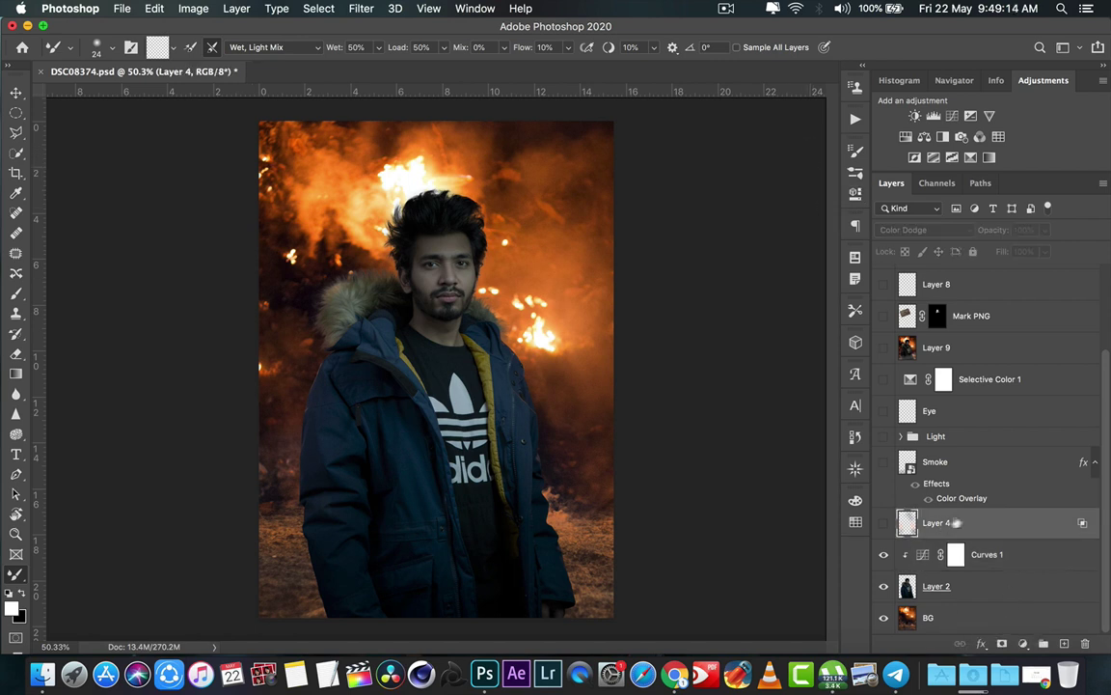
click(882, 523)
On a new layer, paint a faint fire-orange glow along the left edge with an 840 px brush at 9% flow.
click(1043, 643)
click(15, 292)
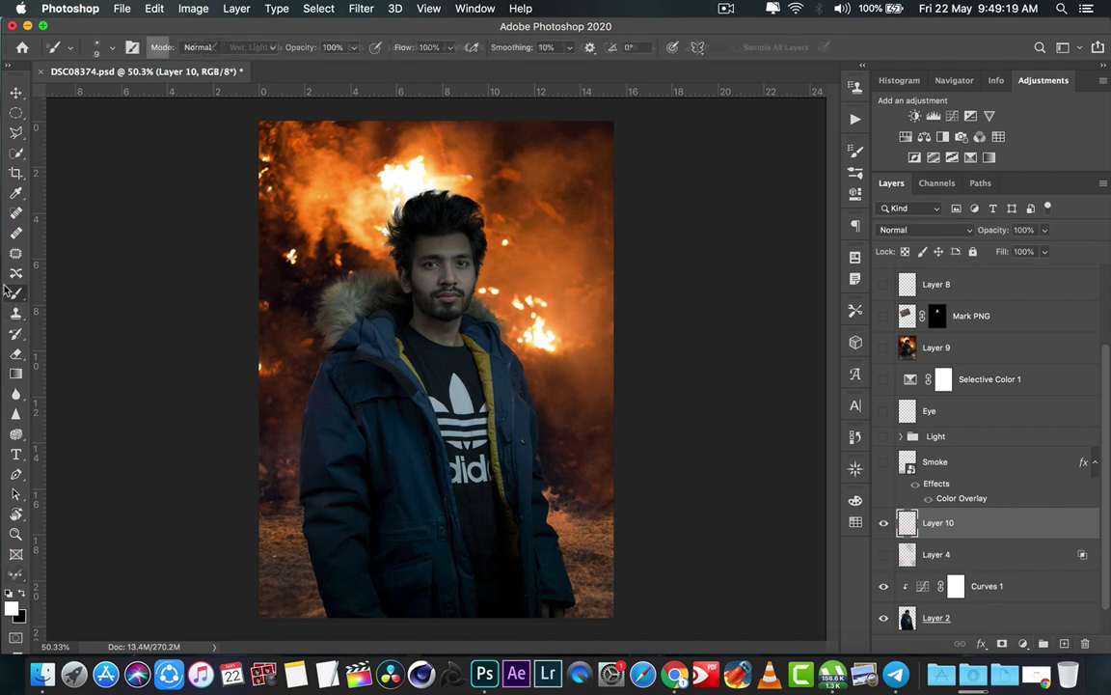
drag(342, 211, 367, 198)
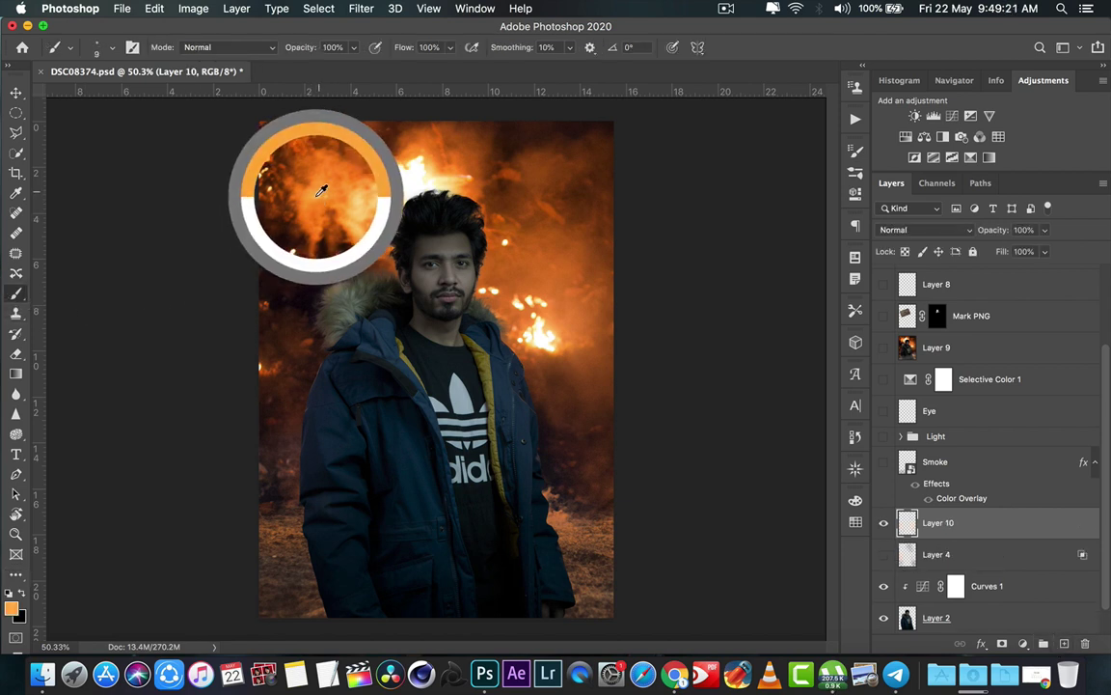
drag(291, 377, 328, 372)
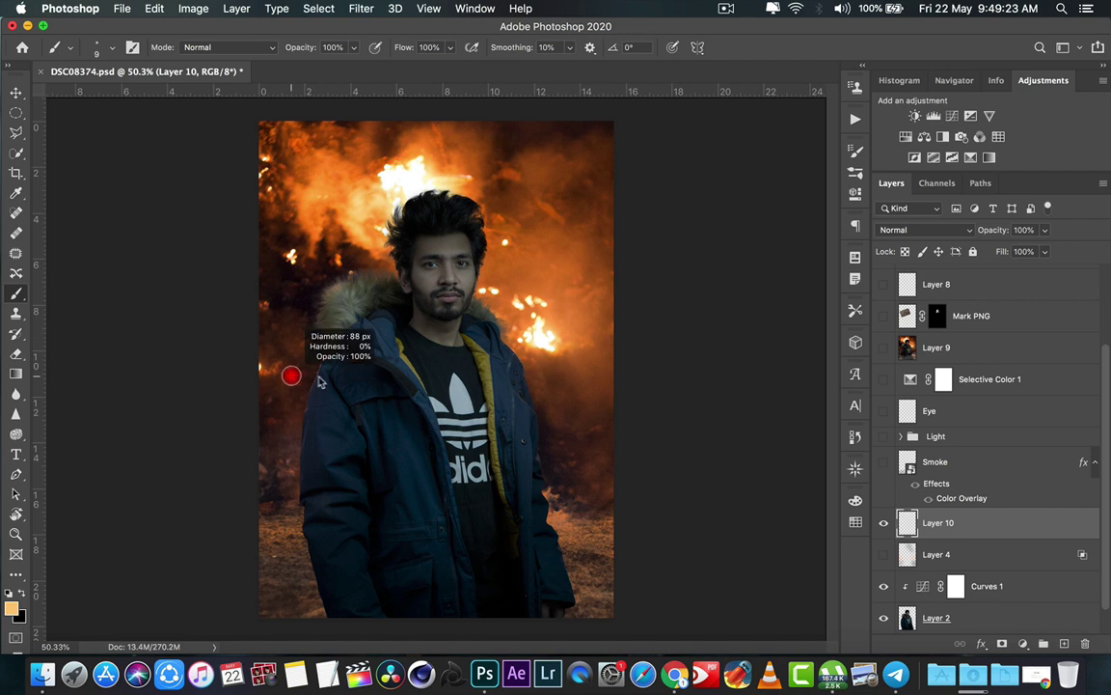
drag(251, 386, 298, 534)
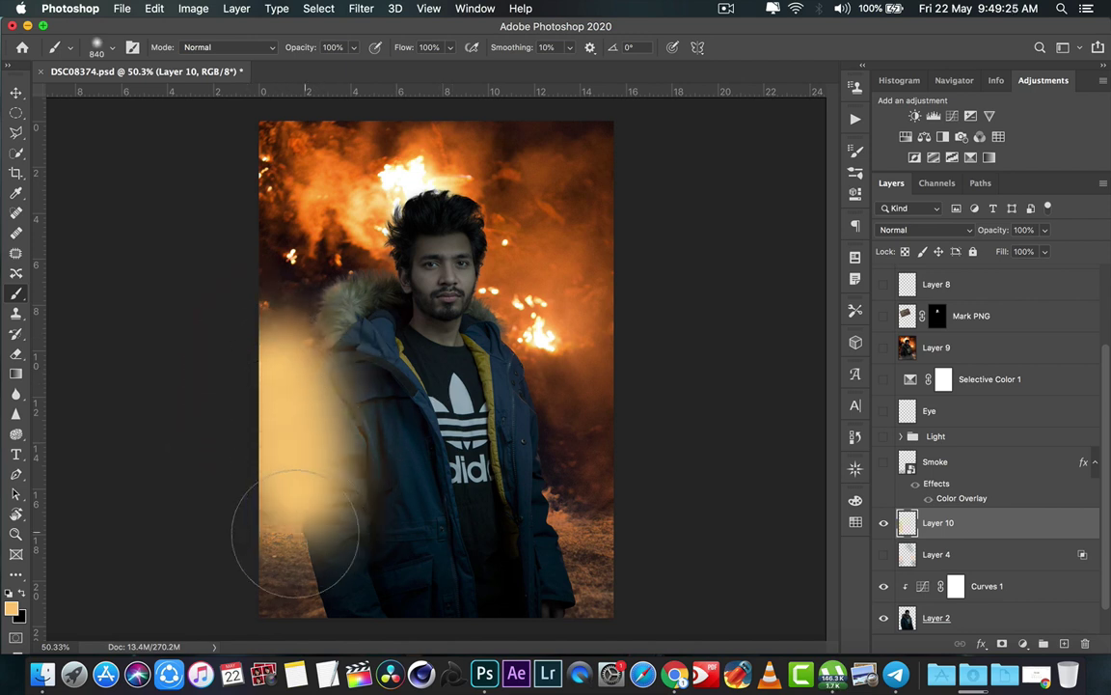
key(super+z)
click(429, 47)
text(6)
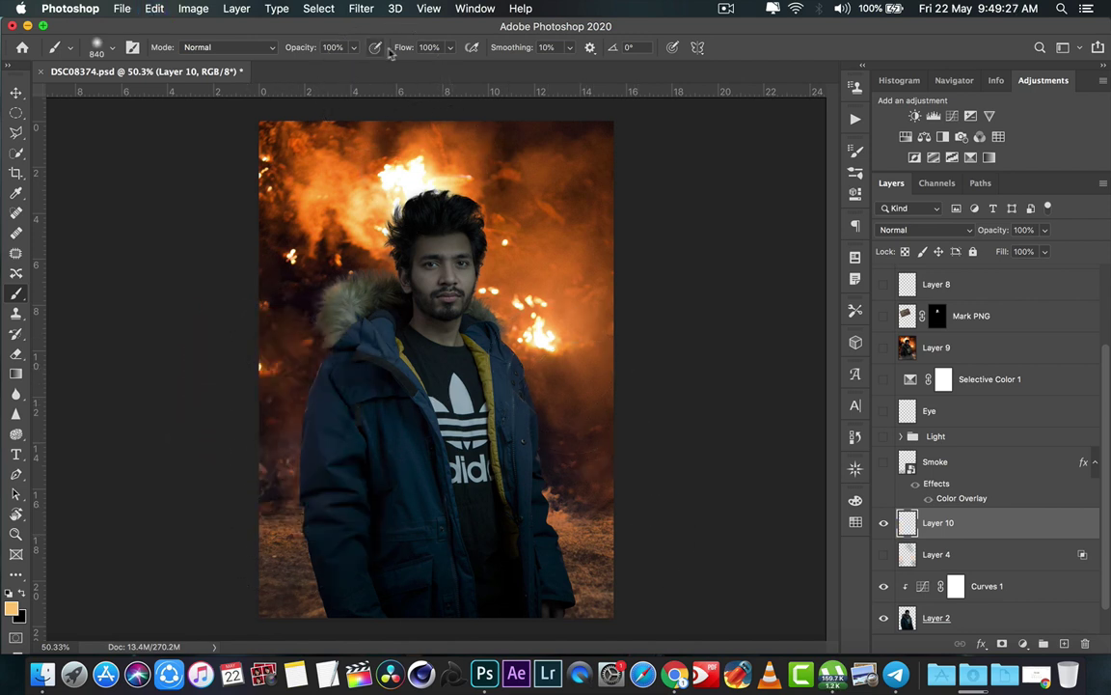
key(Return)
text(9)
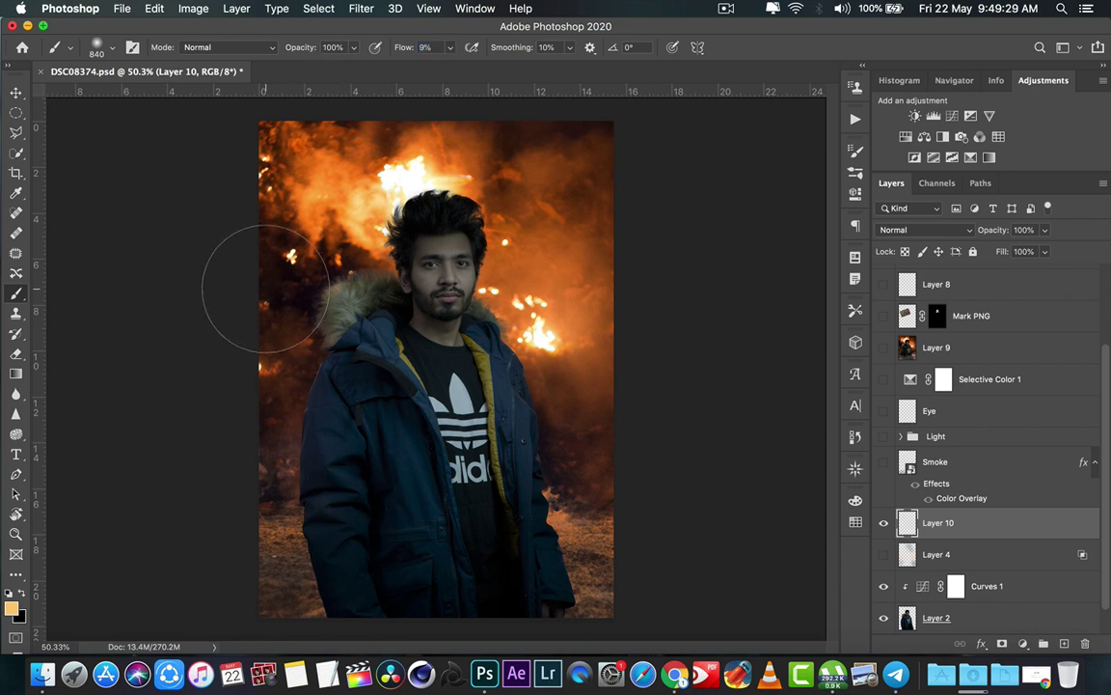
drag(255, 289, 272, 579)
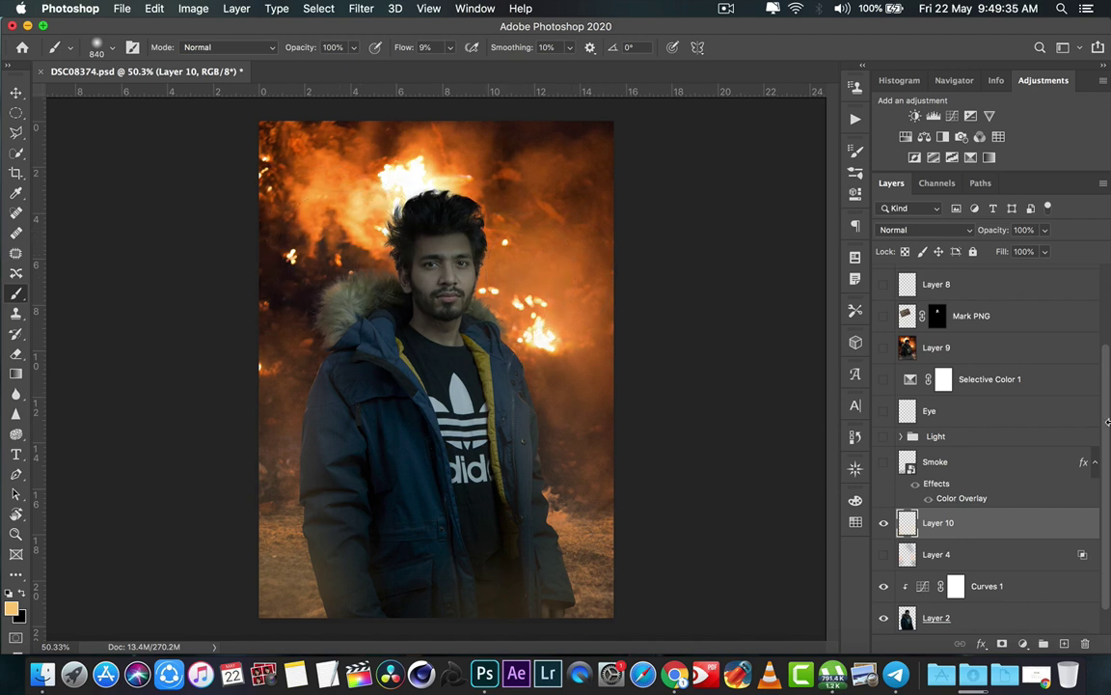
Set Layer 10 to Color Dodge and toggle its visibility to compare the glow.
click(974, 556)
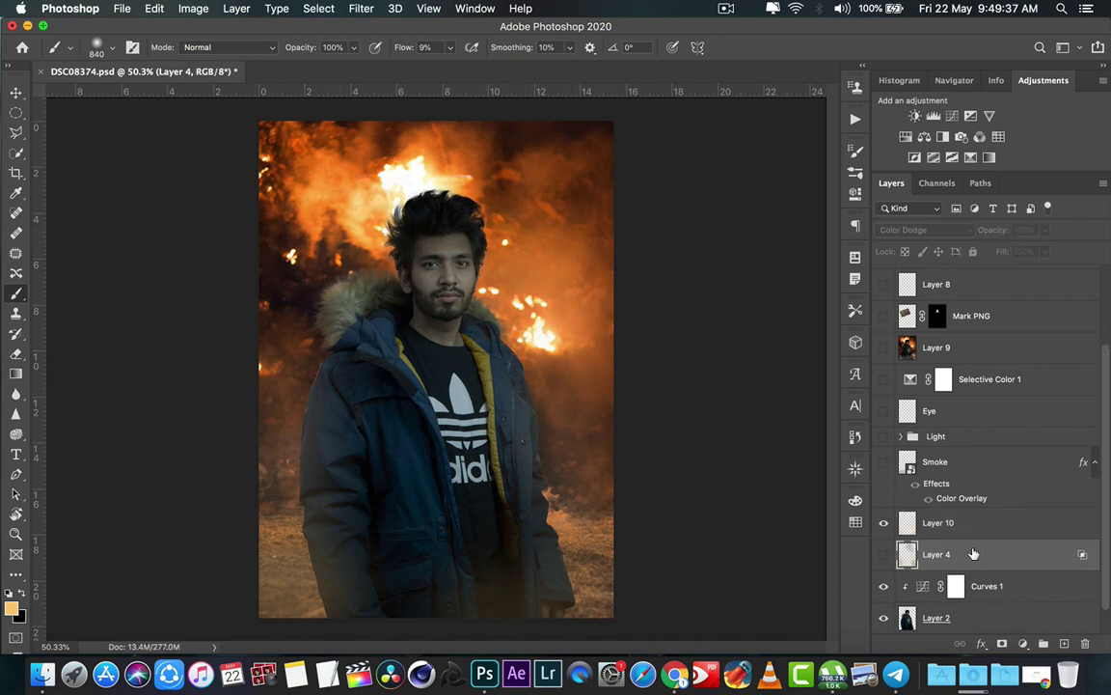
click(965, 529)
click(917, 230)
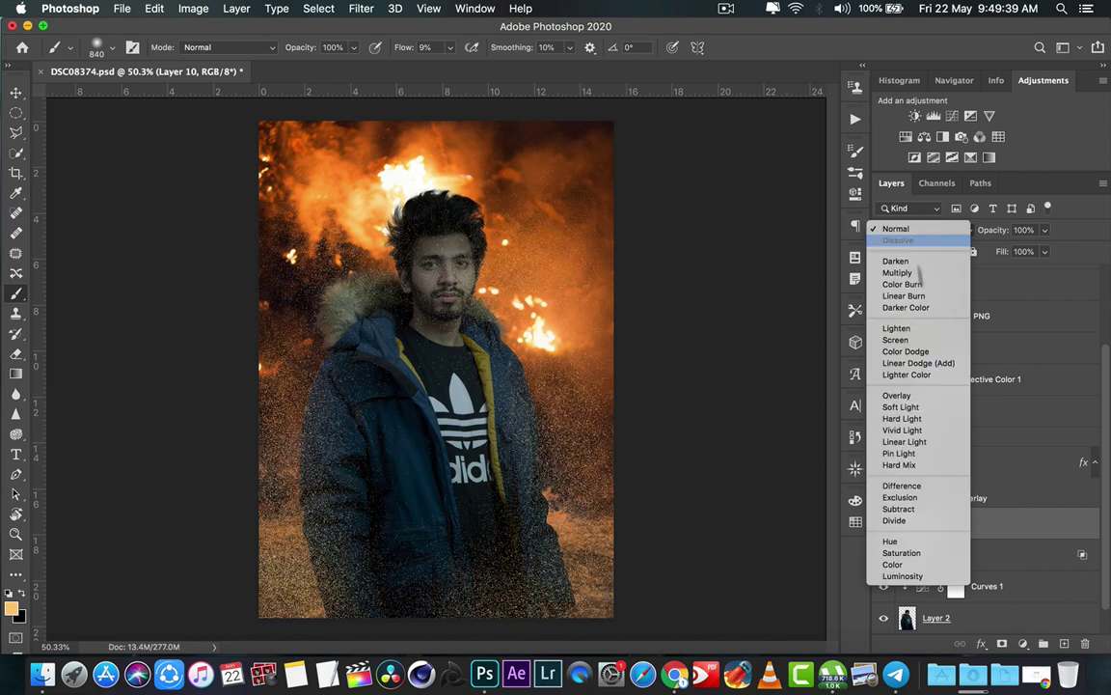
click(924, 351)
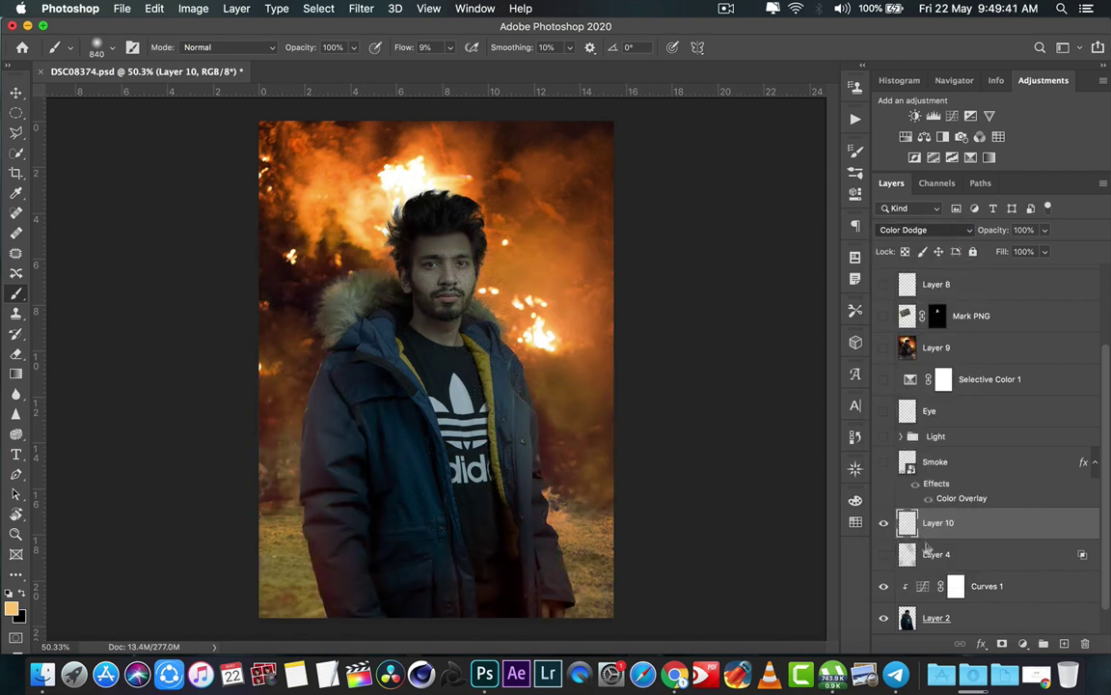
click(882, 523)
click(883, 523)
click(883, 526)
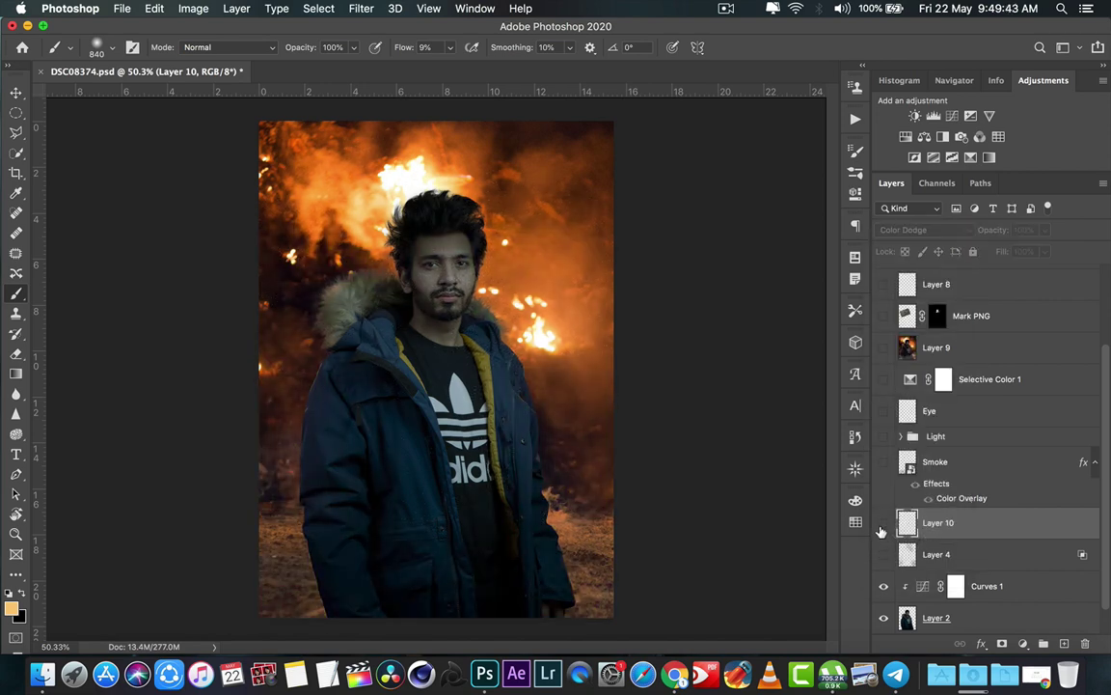
click(882, 525)
click(883, 523)
click(883, 523)
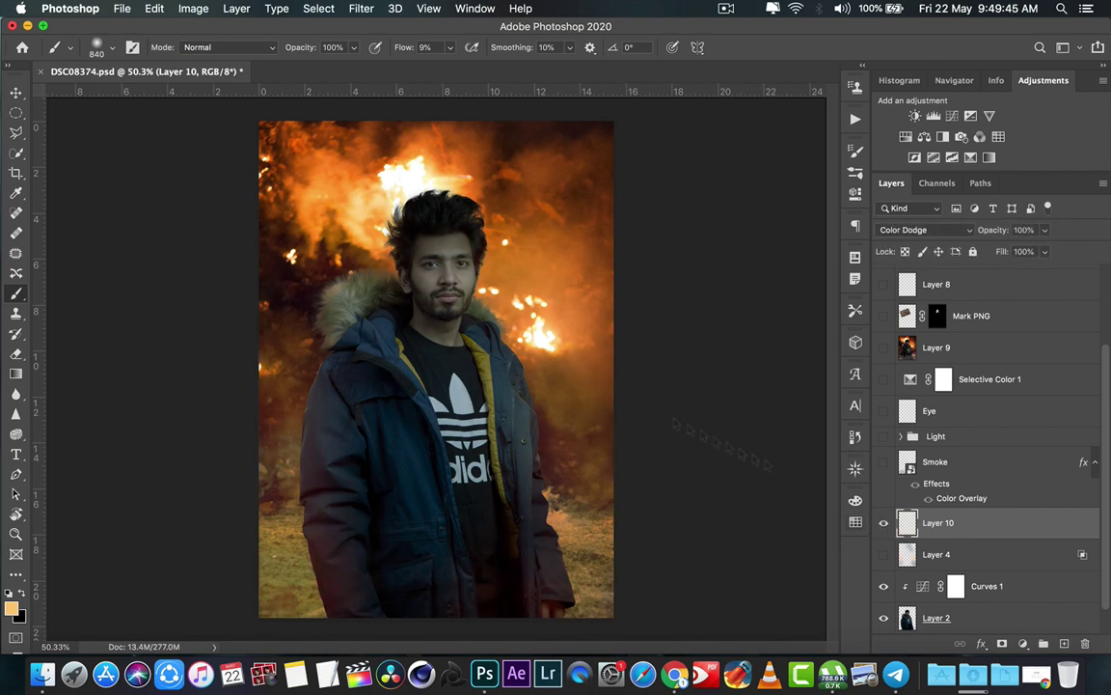
Paint white and black dodge strokes over the jacket and background, then delete the layer.
alt+click(557, 295)
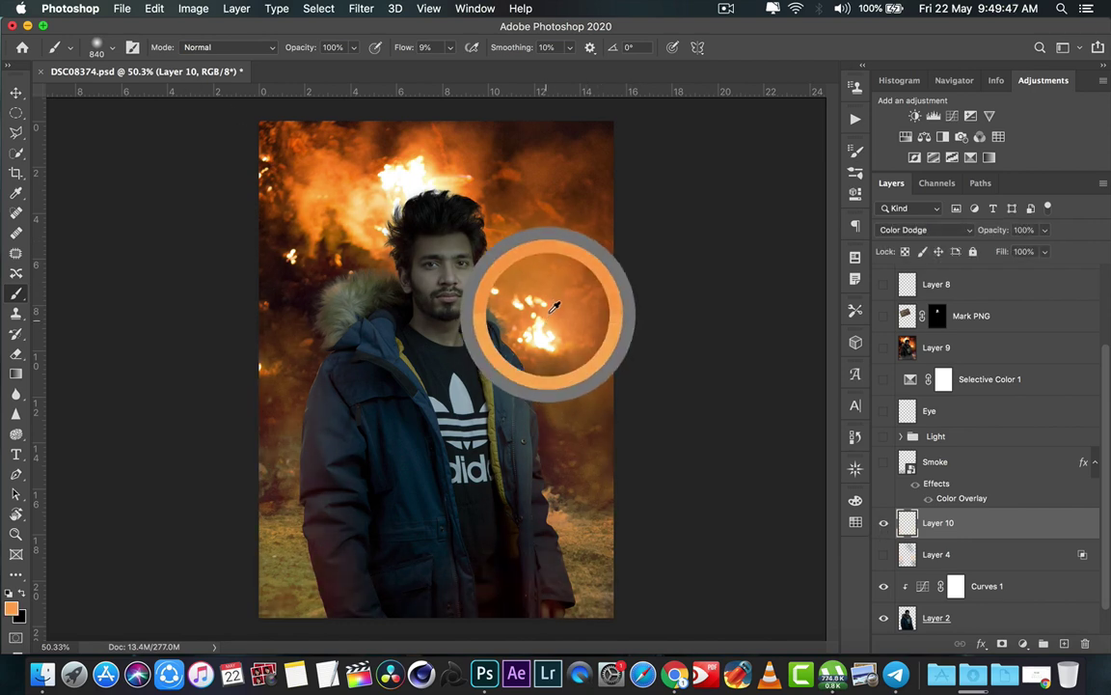
drag(552, 313, 561, 218)
alt+click(560, 207)
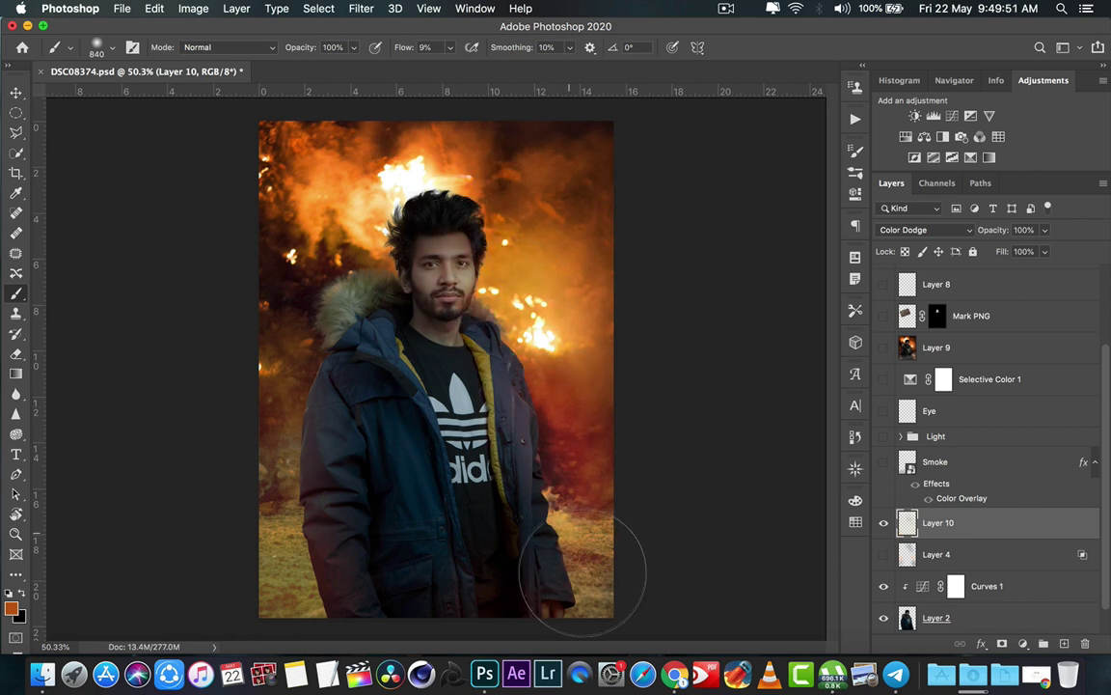
key(x)
drag(415, 193, 241, 512)
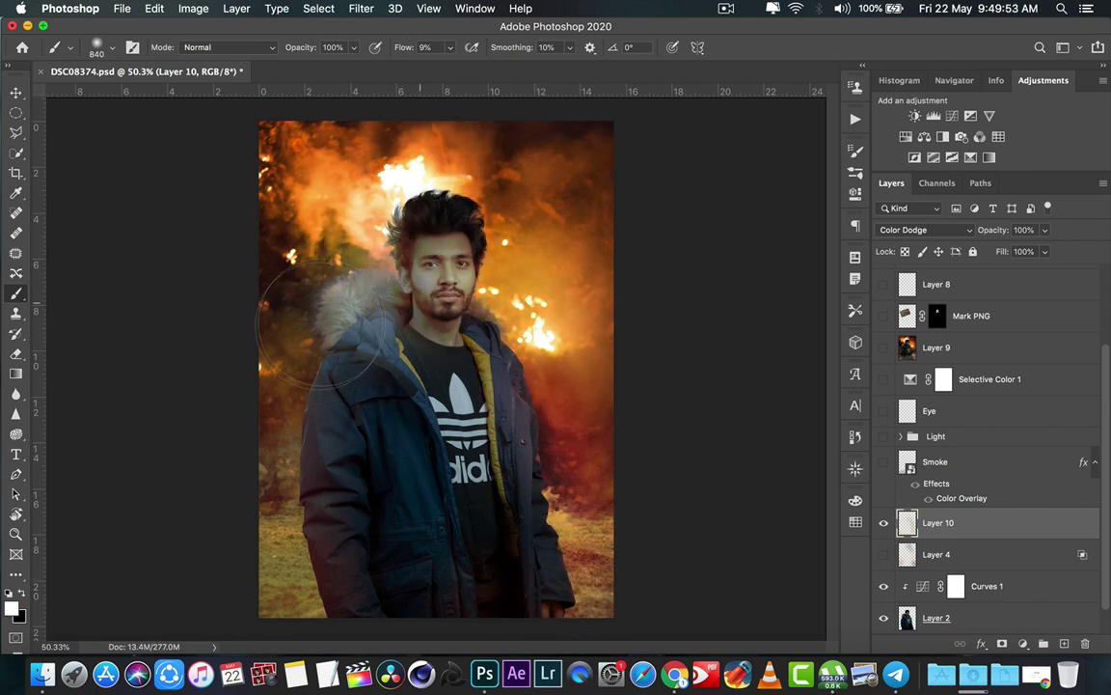
key(x)
drag(392, 444, 449, 255)
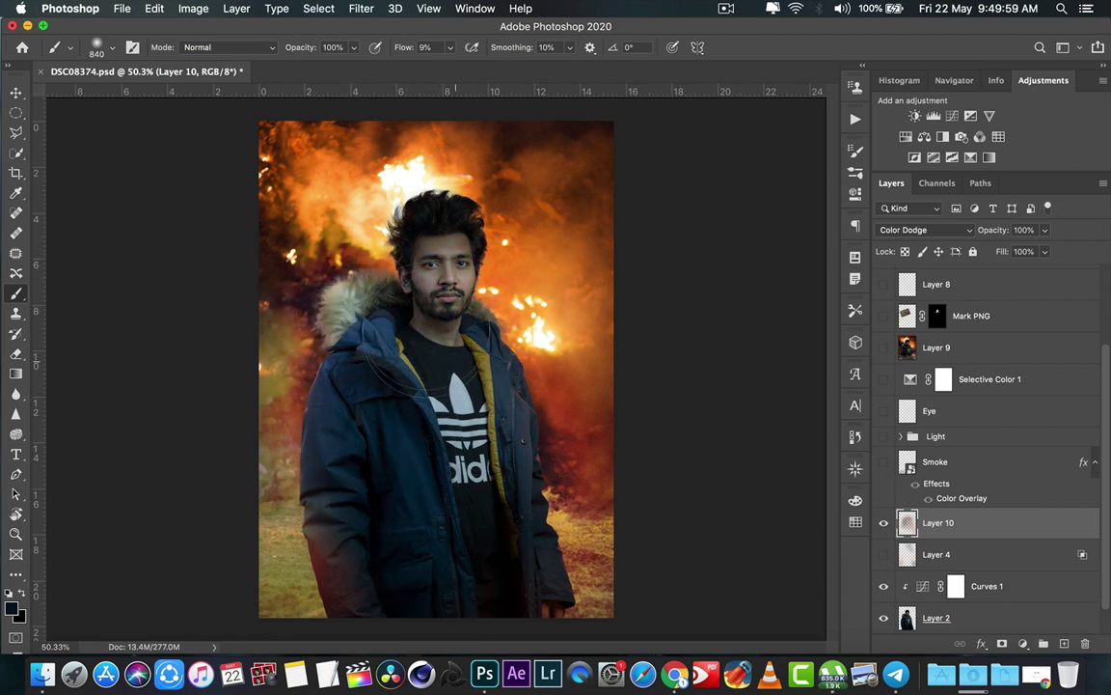
drag(290, 289, 521, 149)
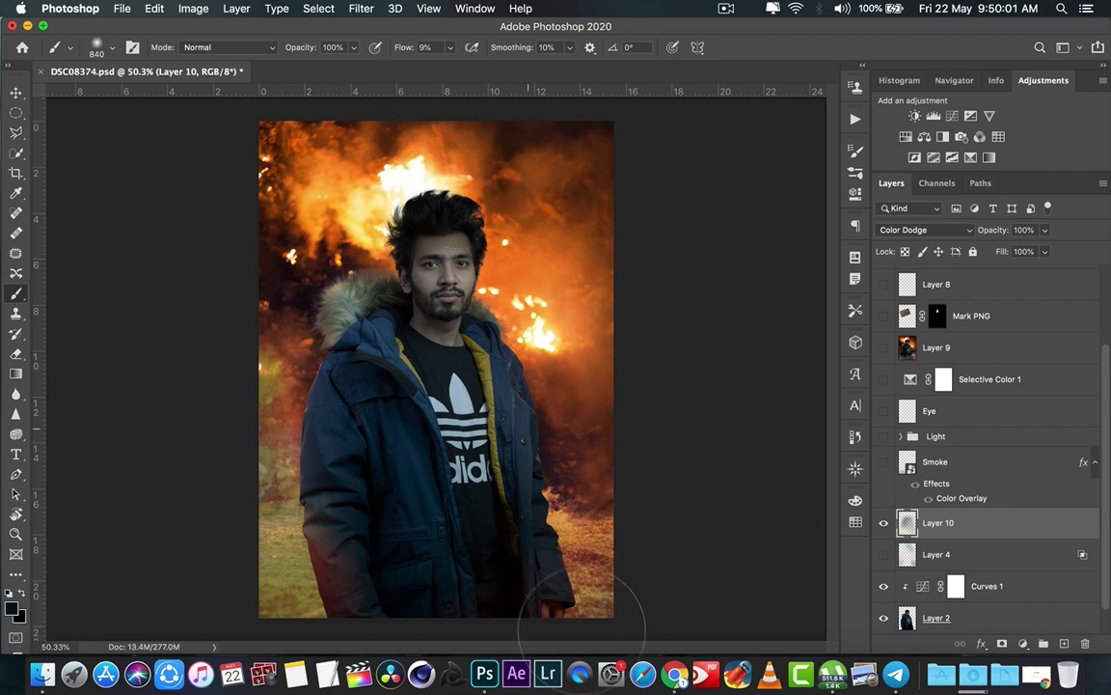
drag(571, 620, 396, 570)
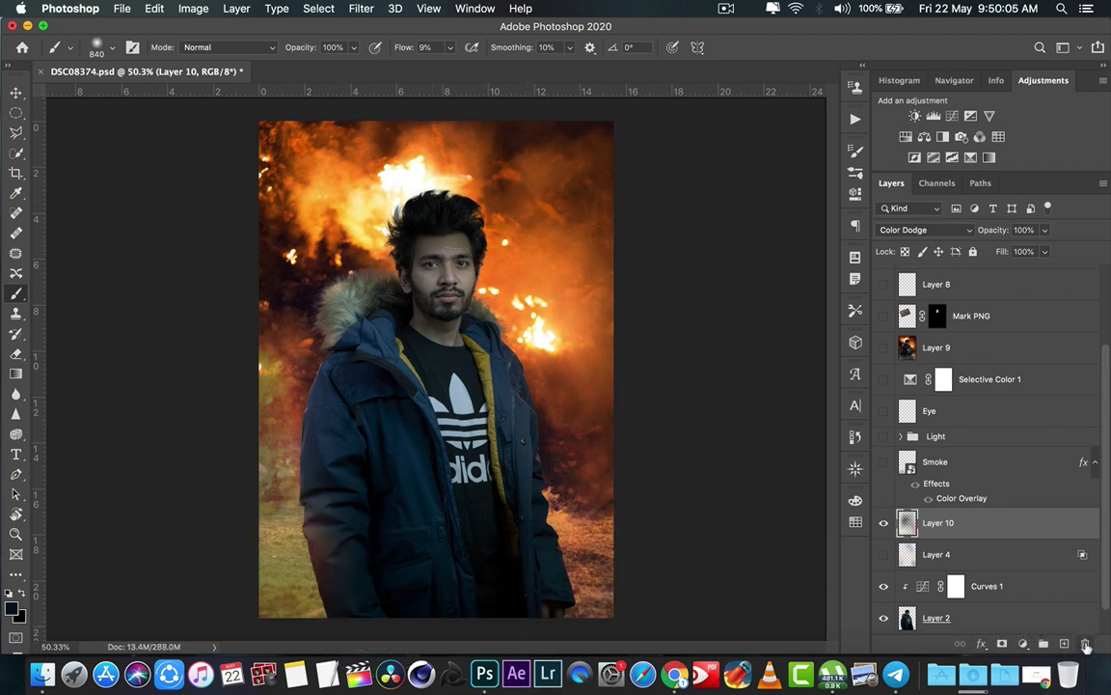
key(Delete)
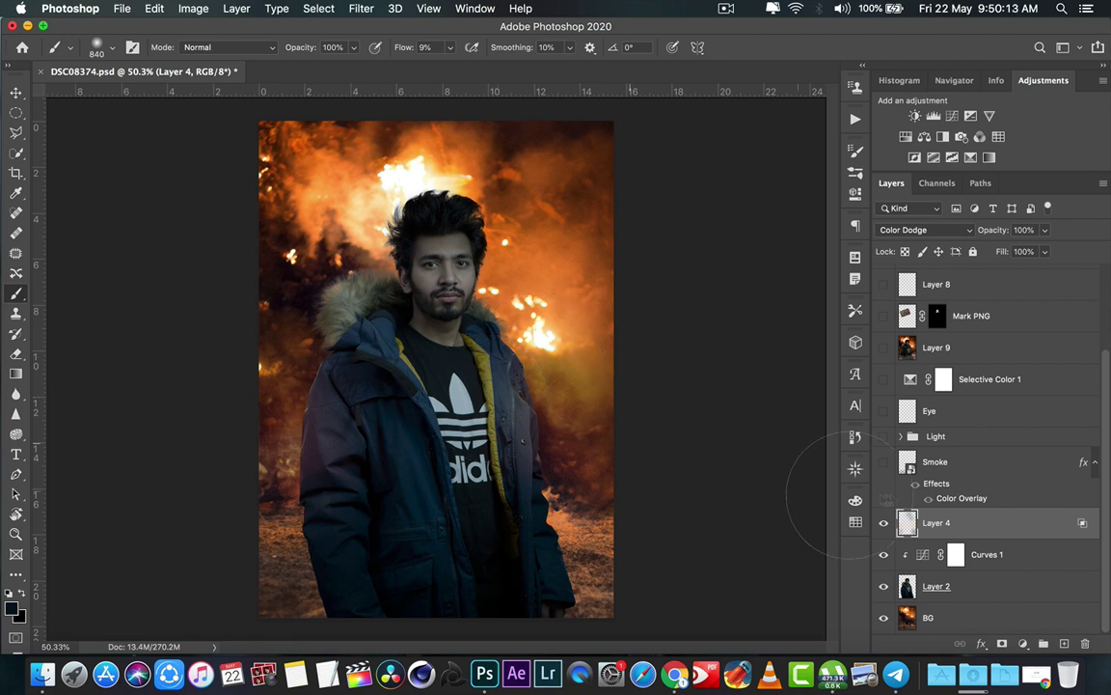
Show the Smoke layer, adding a pale bluish haze around the man's legs.
click(970, 463)
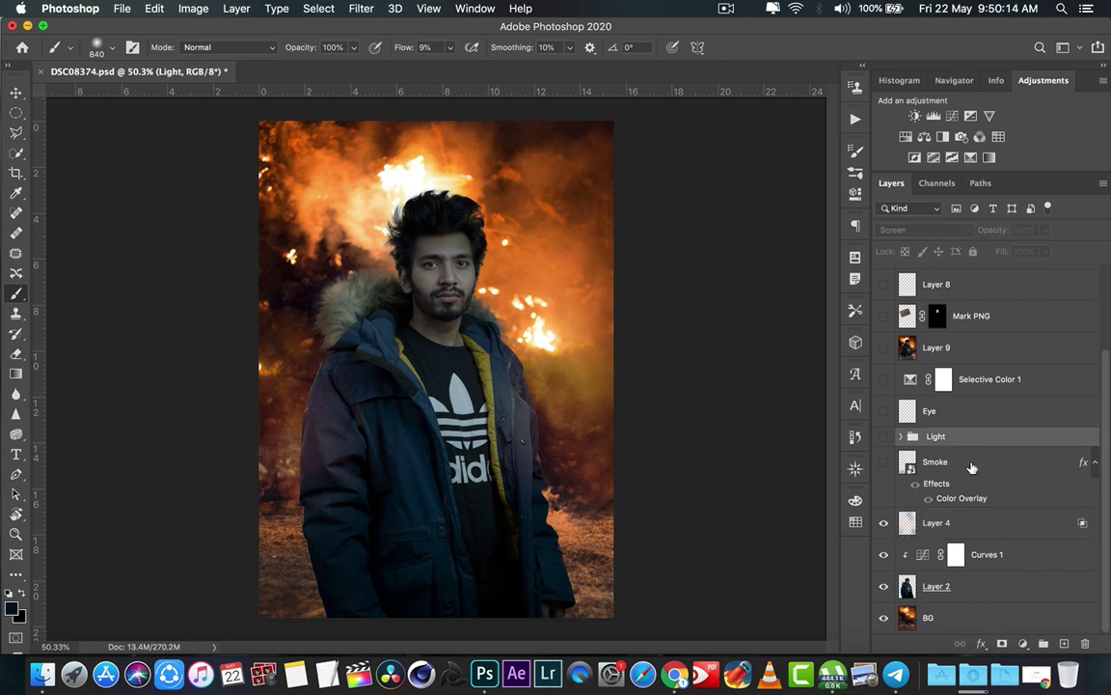
click(883, 462)
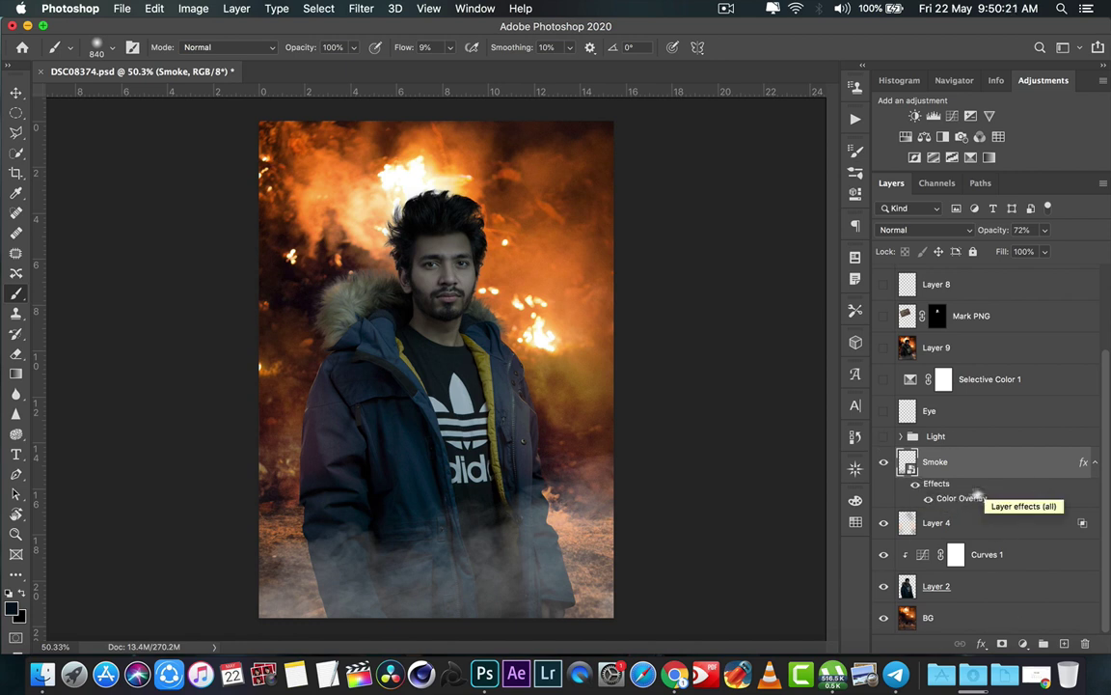
click(946, 439)
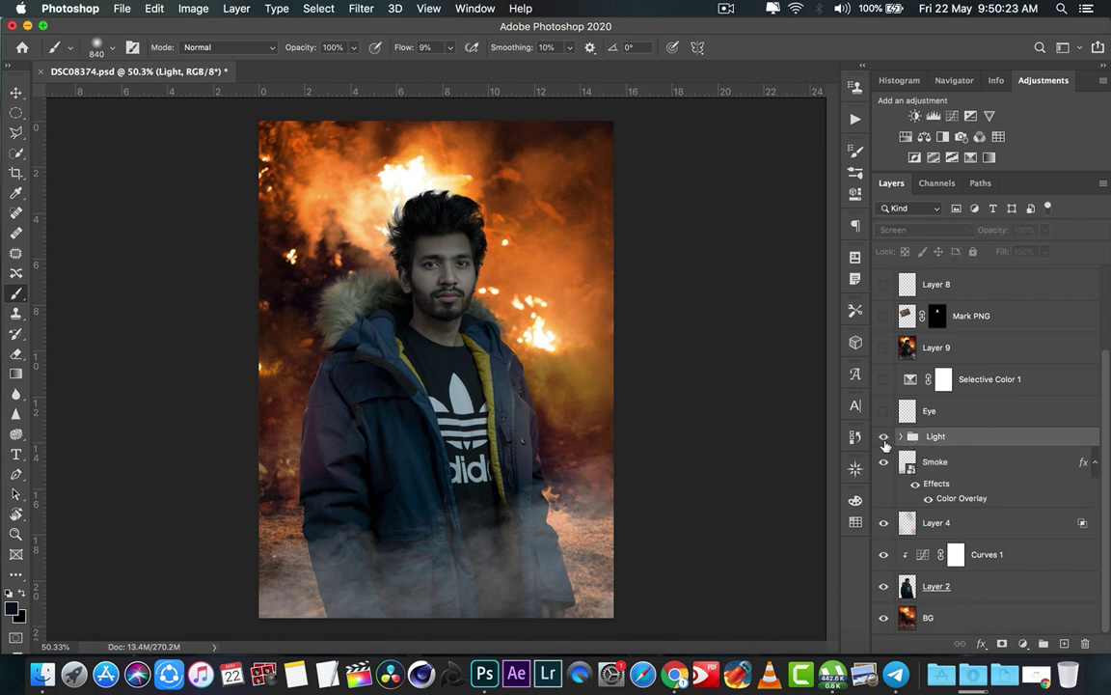
Show the Light group and zoom in on the face, fur and fire, then fit the image.
click(884, 439)
key(z)
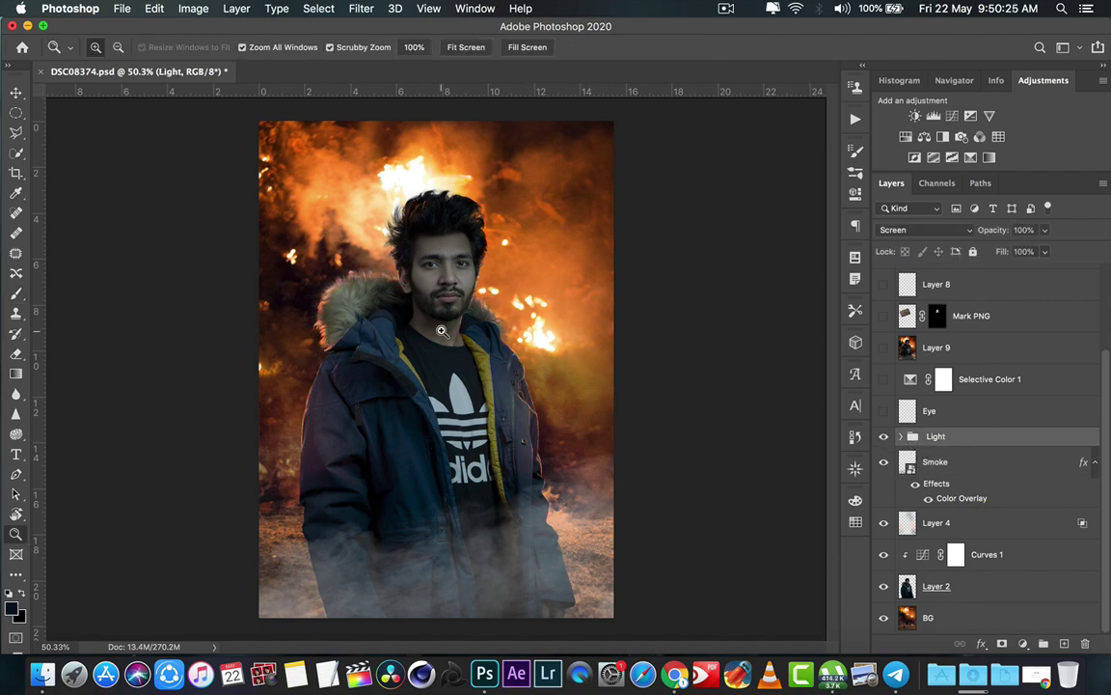
drag(349, 317, 405, 313)
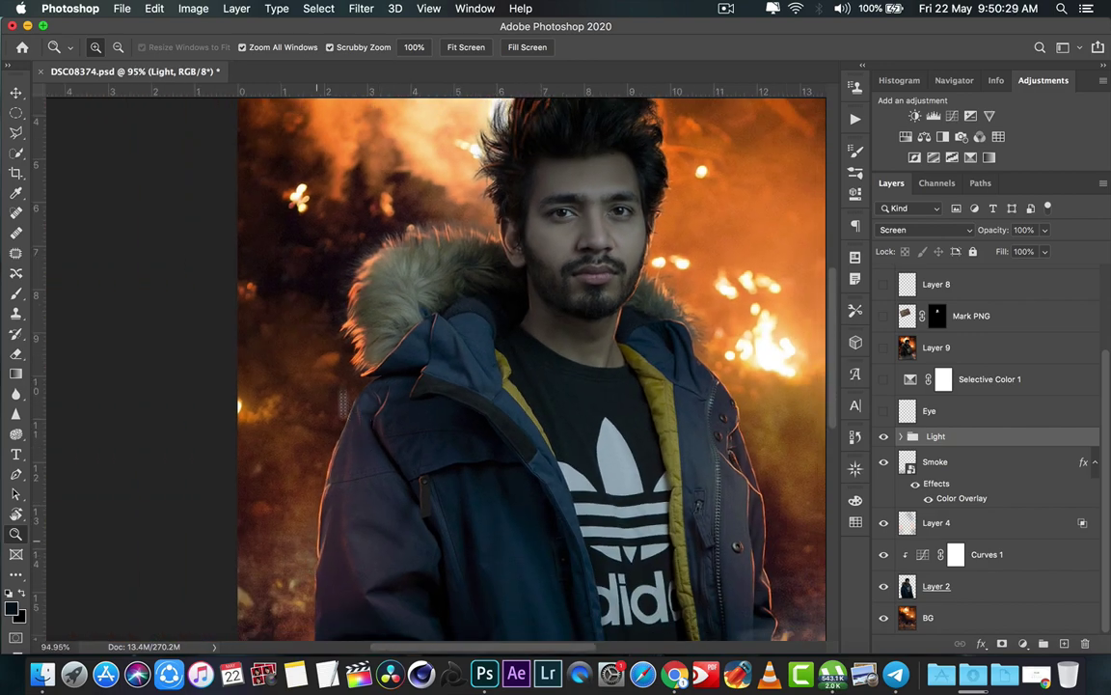
scroll(516, 550, up, 3)
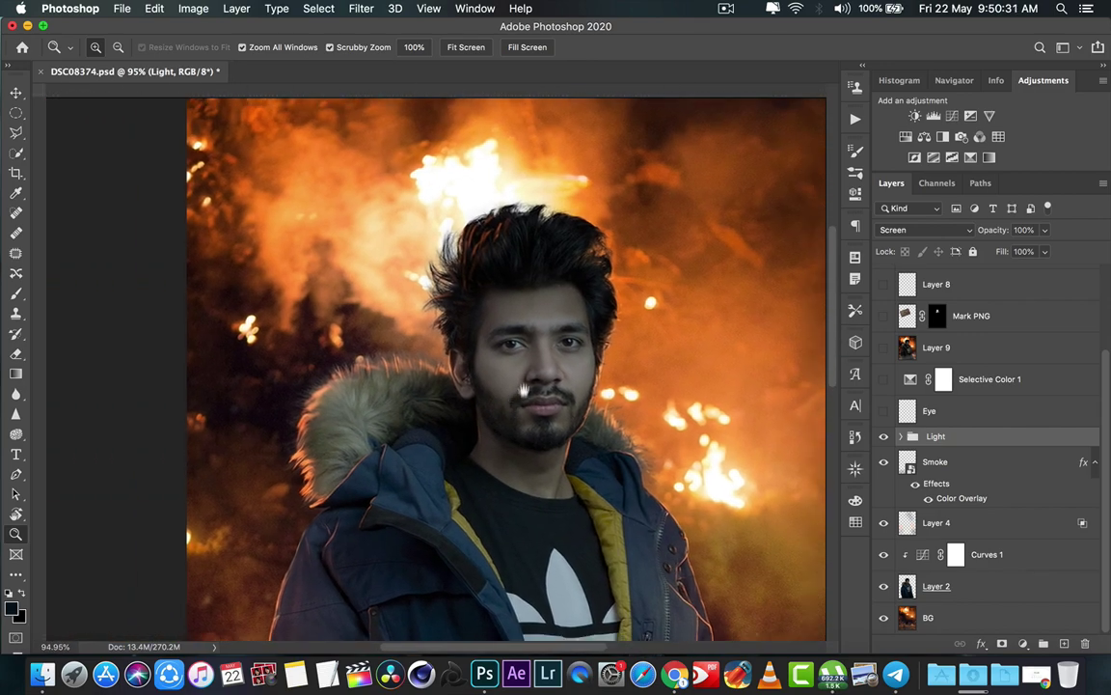
scroll(502, 377, down, 5)
scroll(502, 376, right, 3)
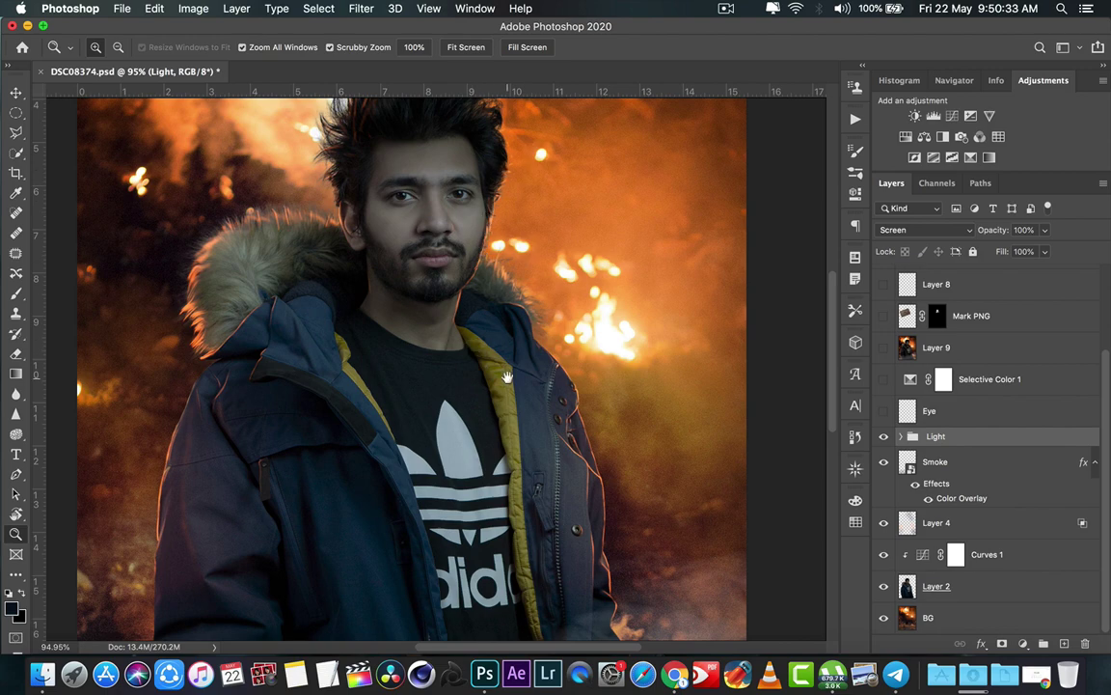
drag(488, 214, 545, 253)
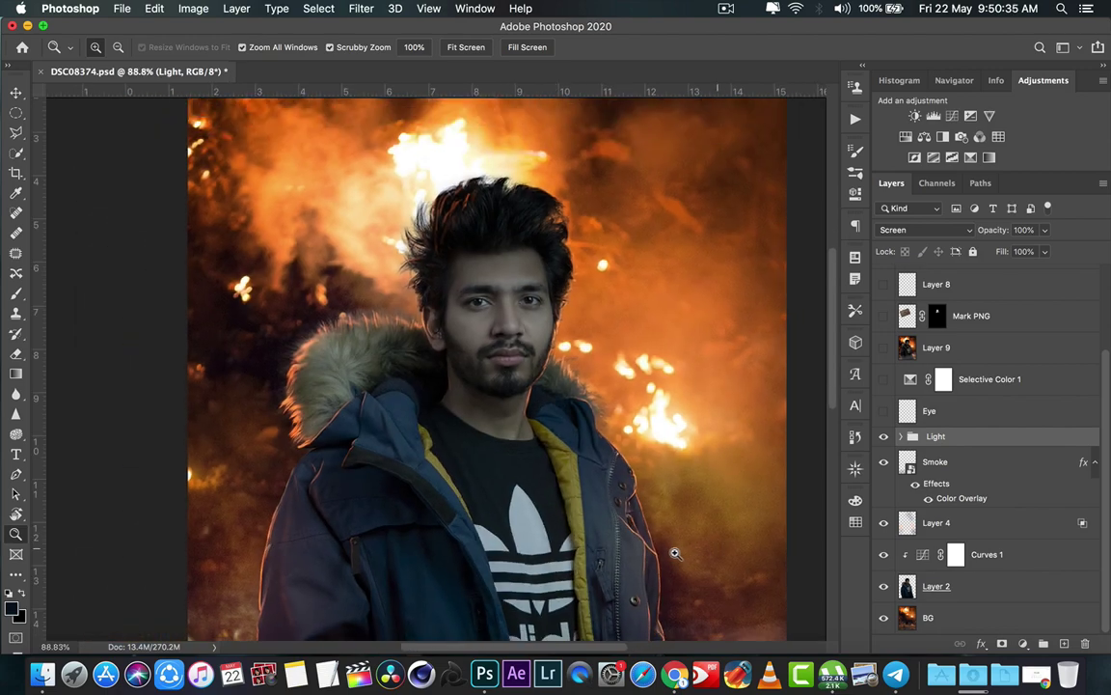
scroll(657, 529, down, 5)
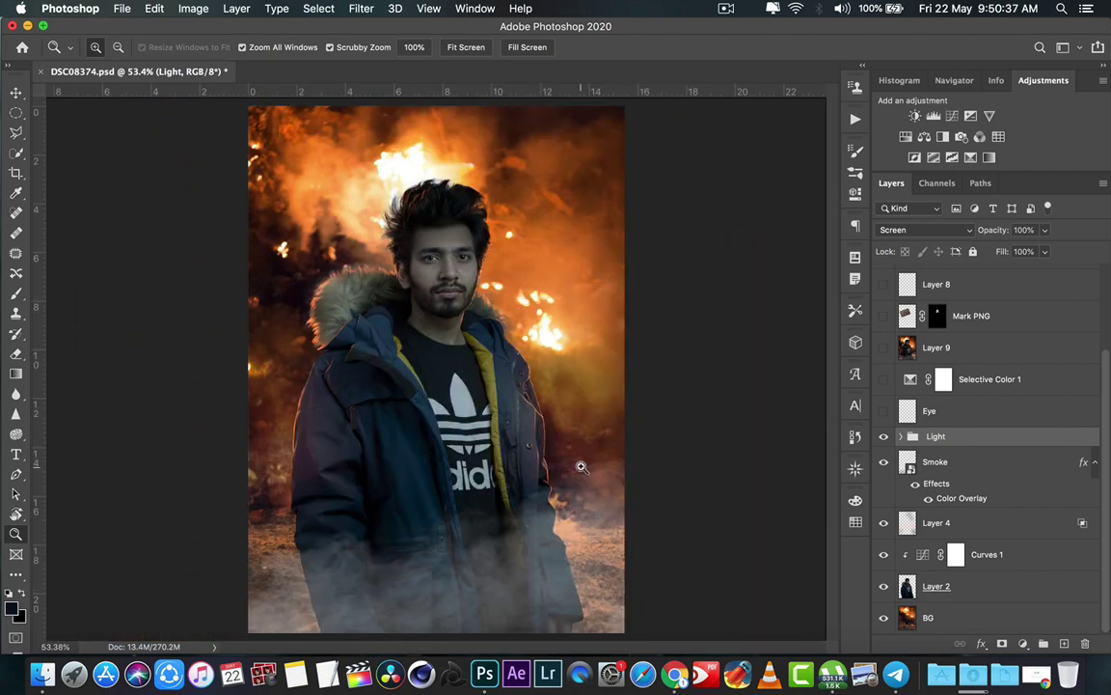
key(super+r)
key(super+0)
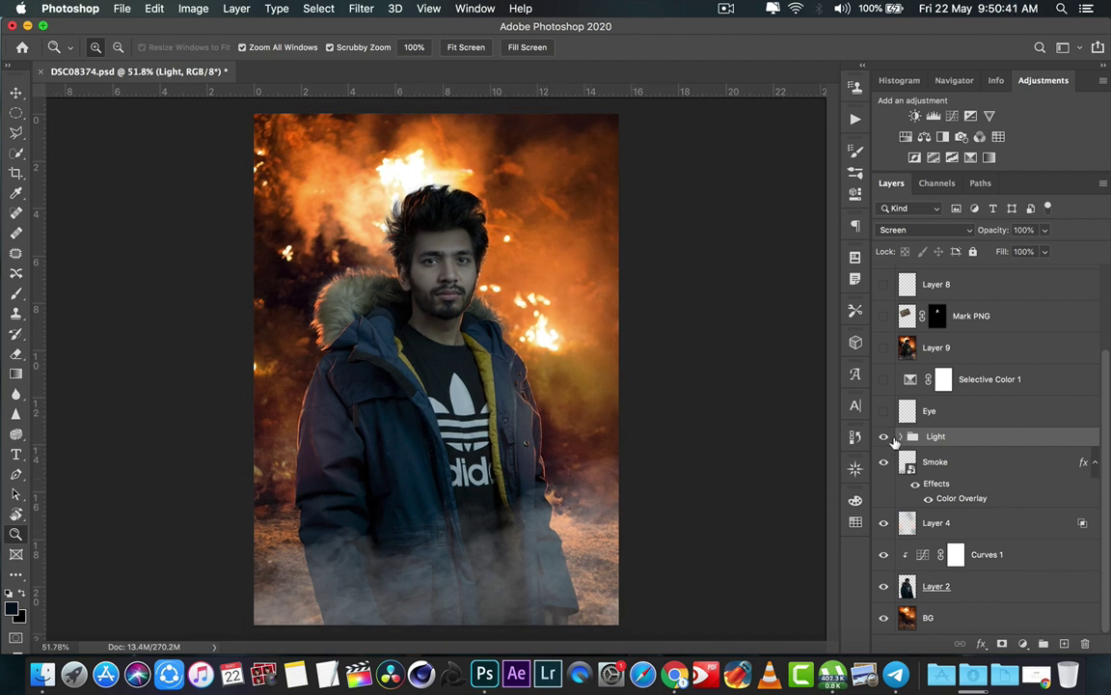
Toggle the Light group to compare the orange rim light on the jacket's right edge.
click(884, 436)
click(885, 436)
click(885, 436)
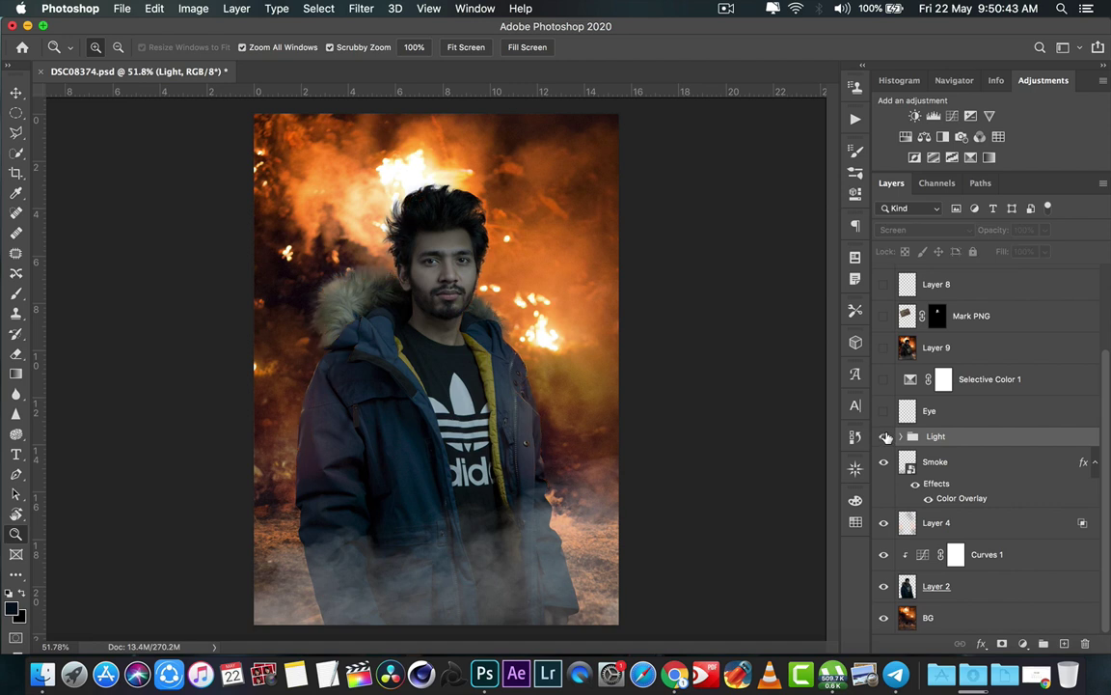
click(885, 437)
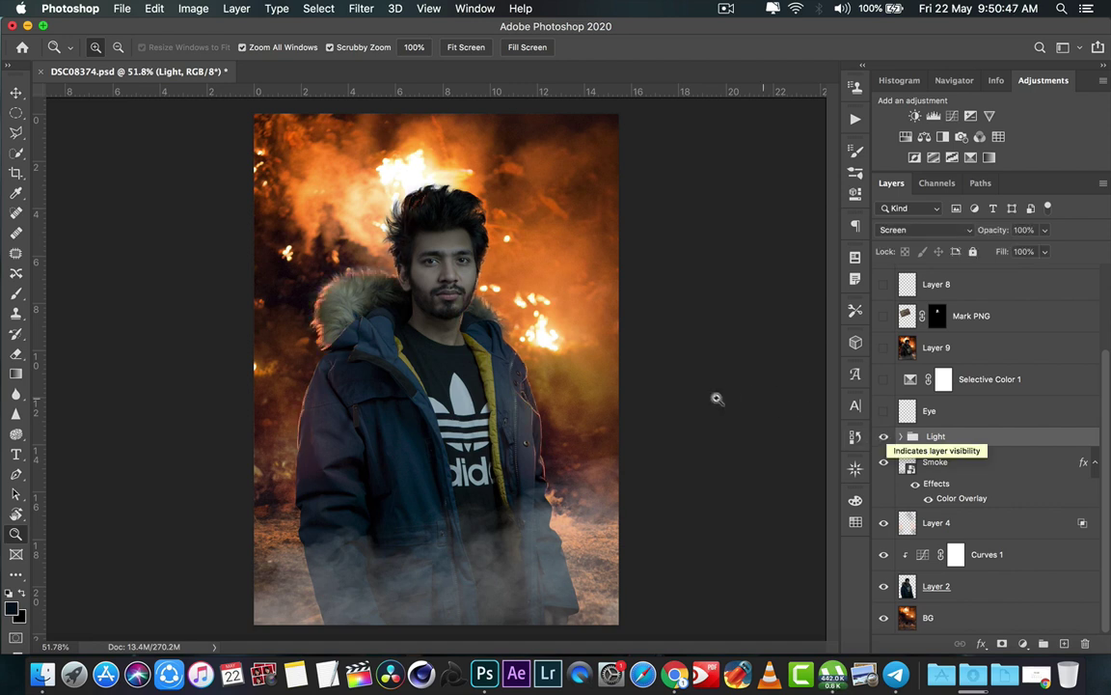
drag(565, 389, 680, 389)
drag(569, 471, 675, 471)
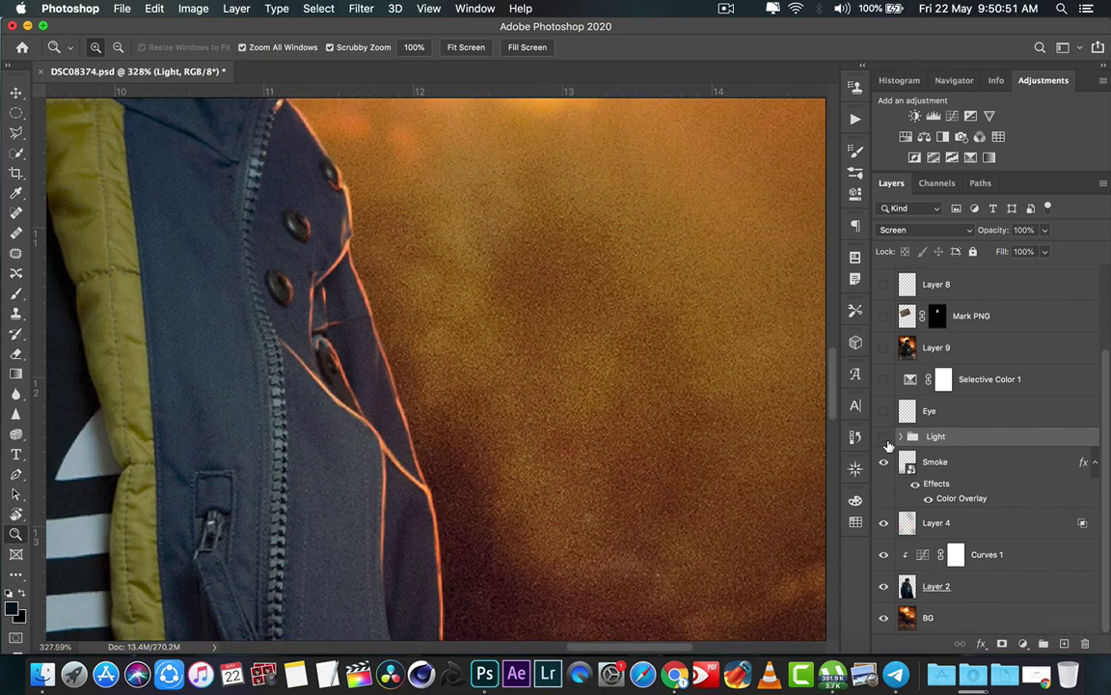
click(884, 437)
click(883, 437)
click(883, 437)
click(884, 437)
Zoom back out, compare the composite with and without lighting, and select the Eye layer.
drag(395, 435, 329, 374)
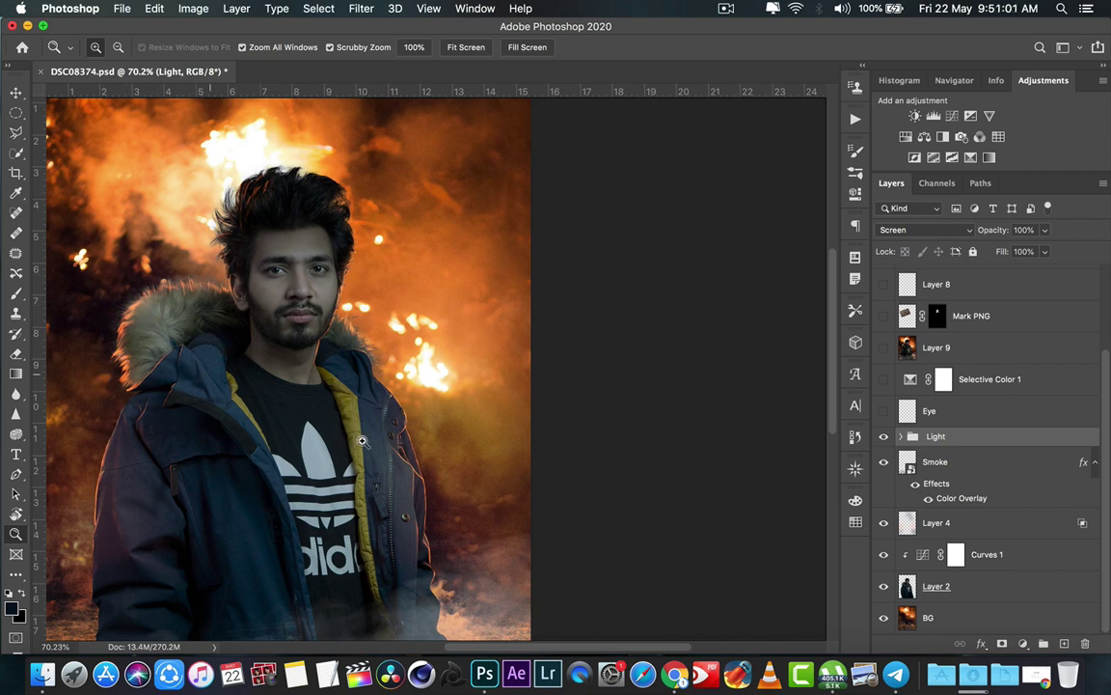
drag(333, 447, 304, 453)
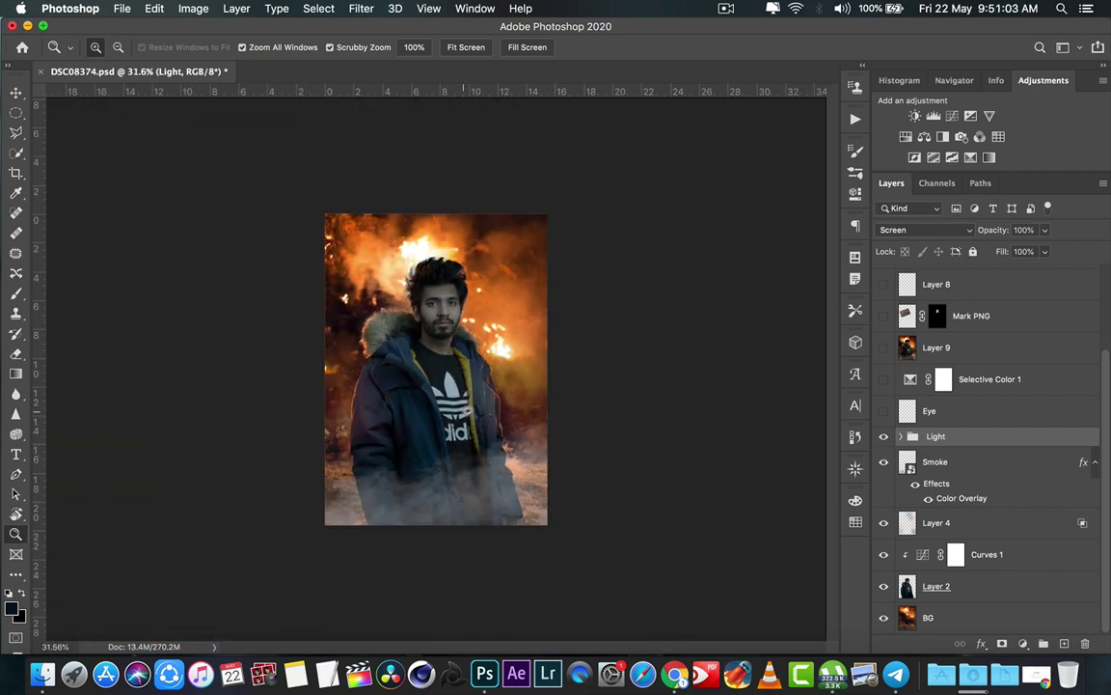
drag(492, 406, 540, 409)
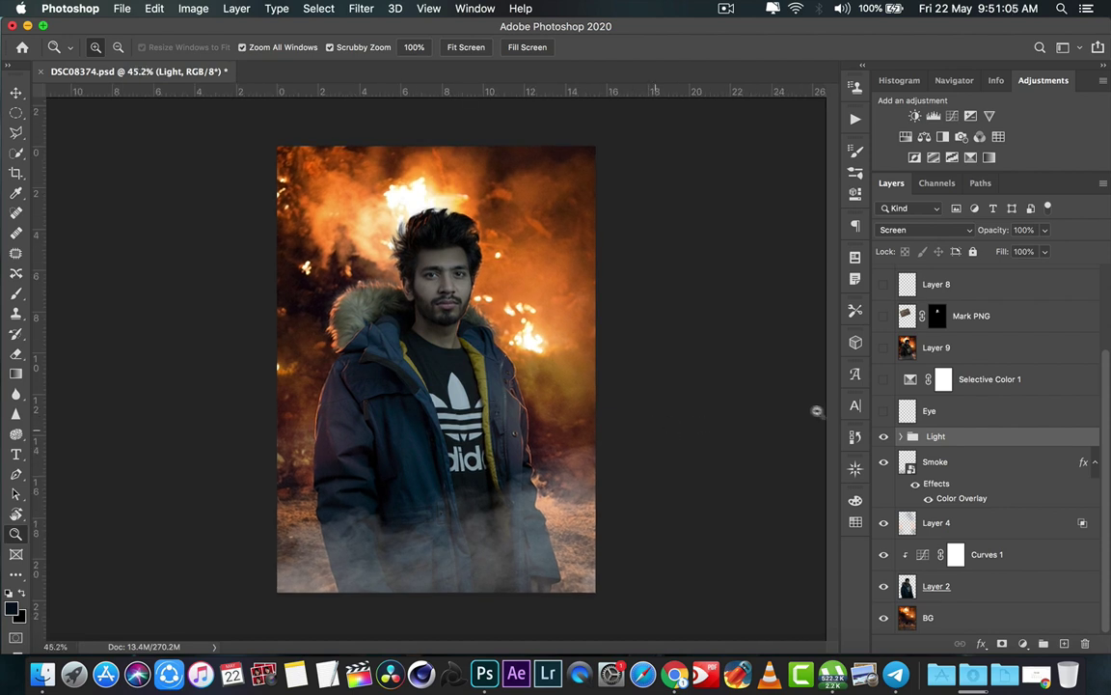
click(884, 436)
click(884, 436)
click(963, 413)
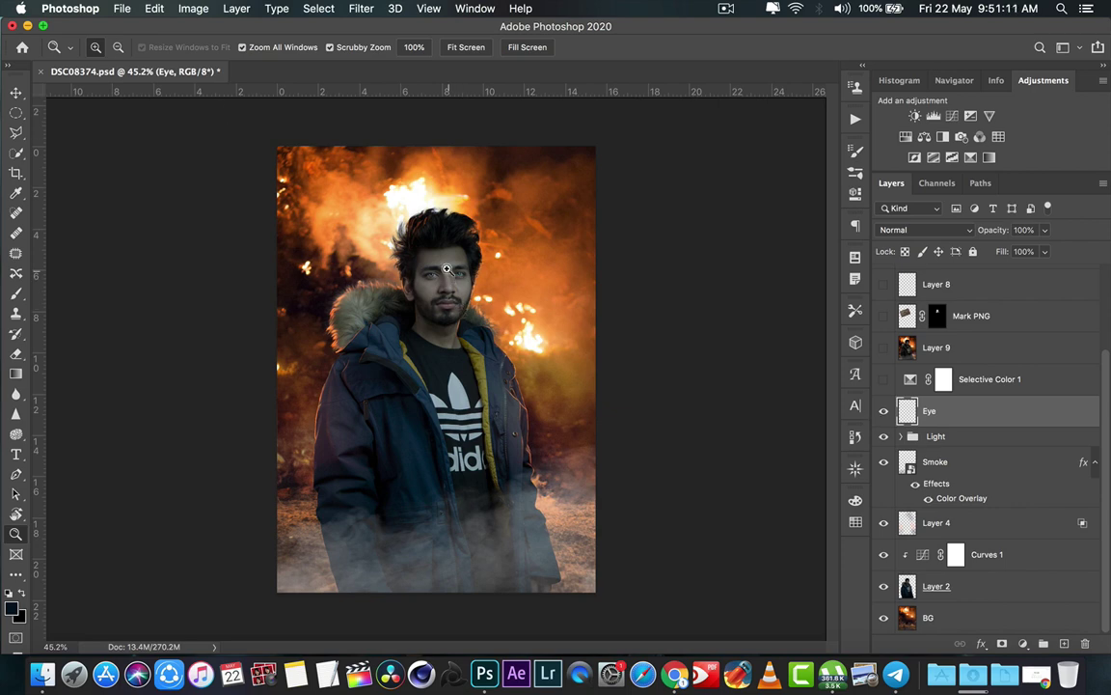
drag(403, 243, 551, 272)
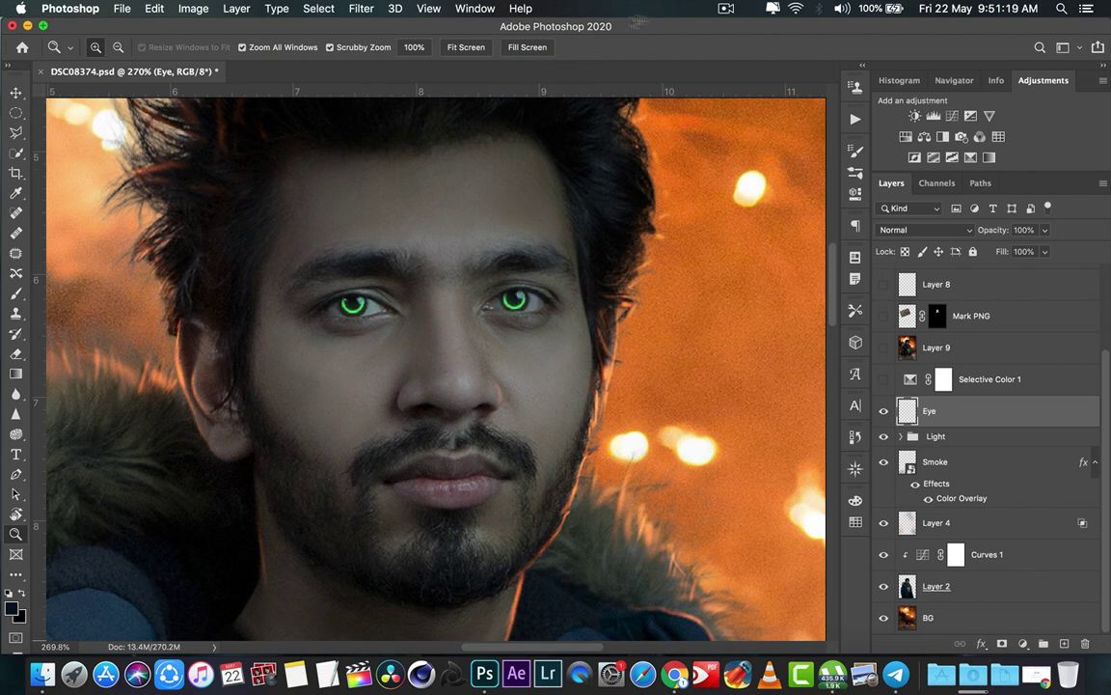
click(728, 10)
click(681, 55)
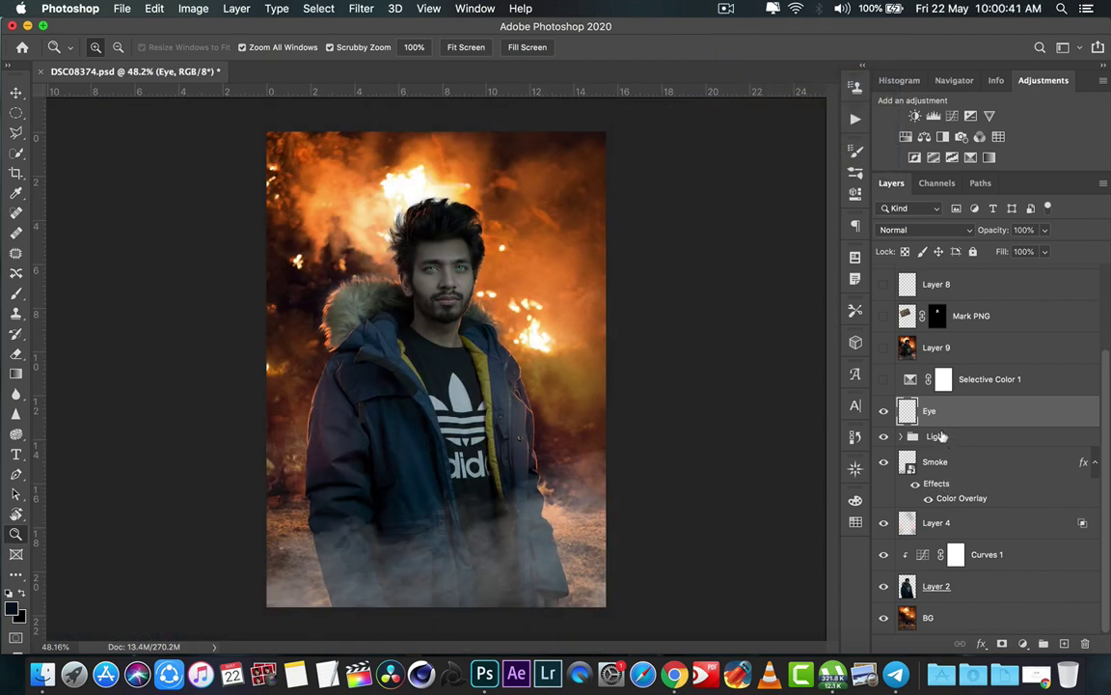
click(883, 411)
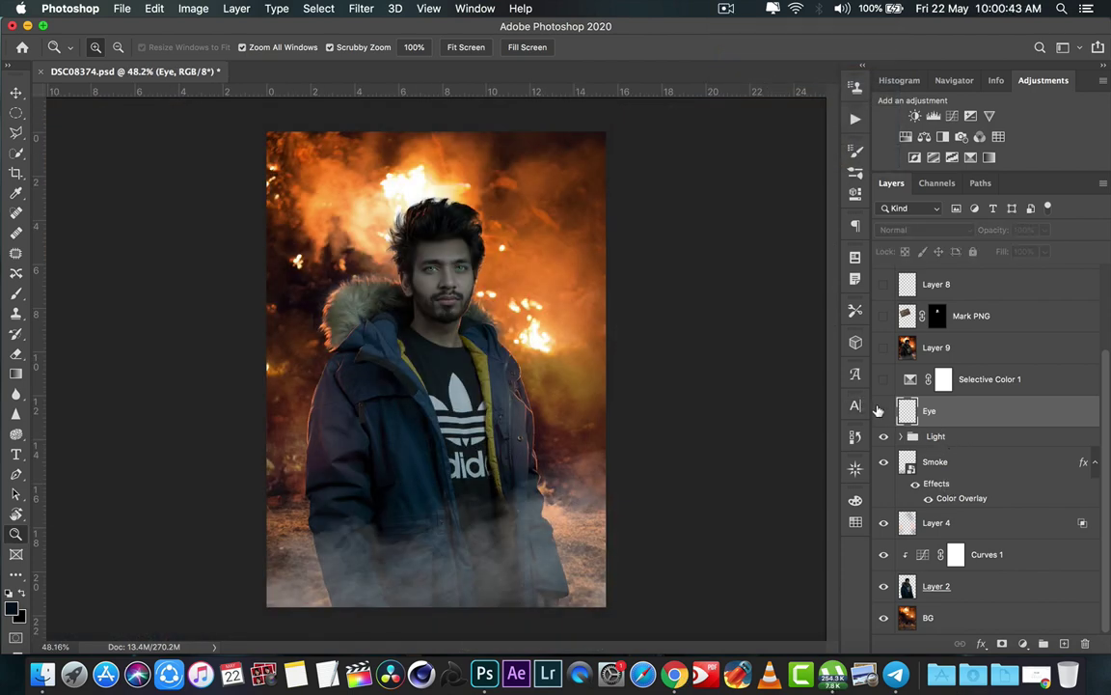
click(882, 411)
Show and select the Selective Color 1 adjustment and open its settings.
click(1003, 381)
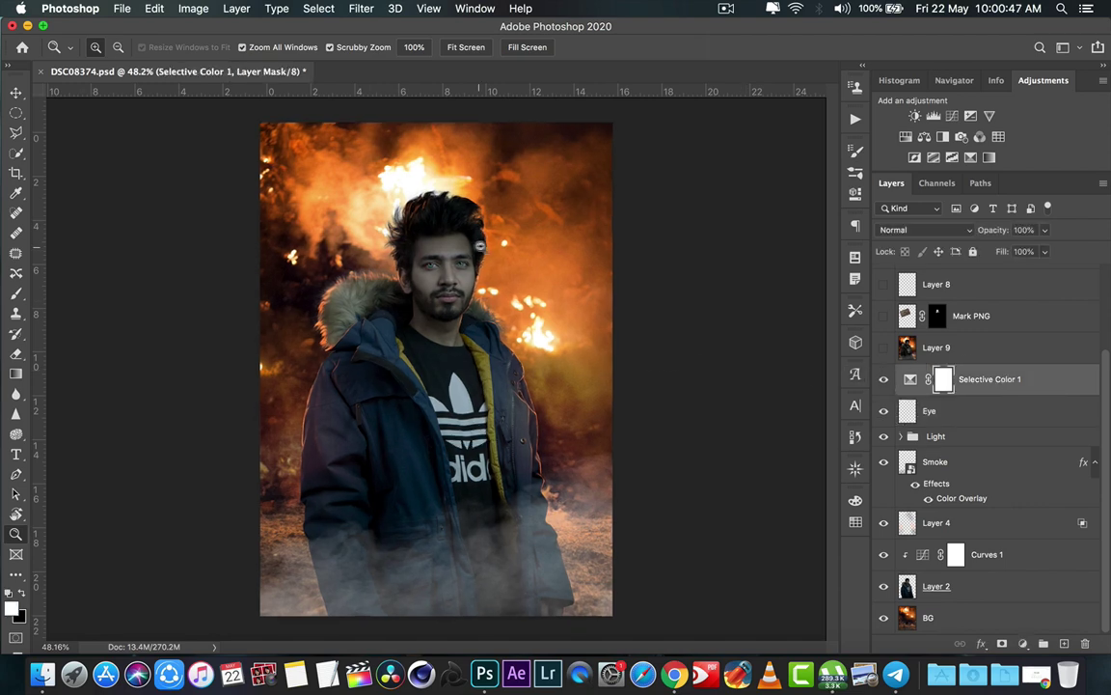
mouse_move(432, 223)
mouse_down()
mouse_move(591, 243)
mouse_move(466, 277)
mouse_move(557, 243)
mouse_up()
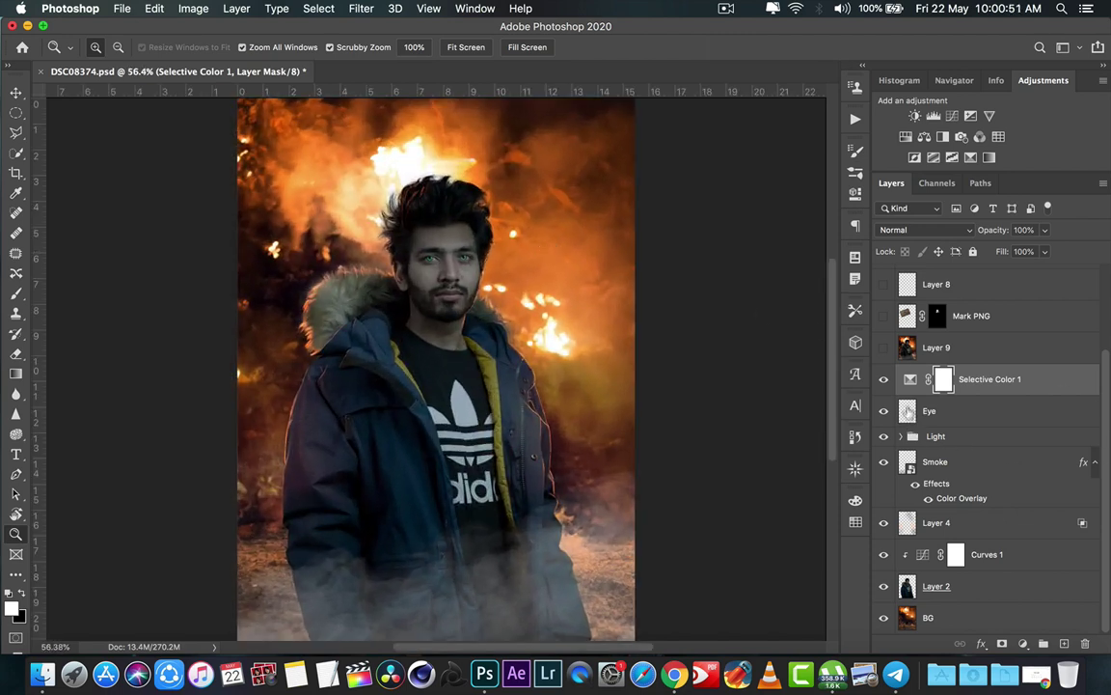
double_click(911, 380)
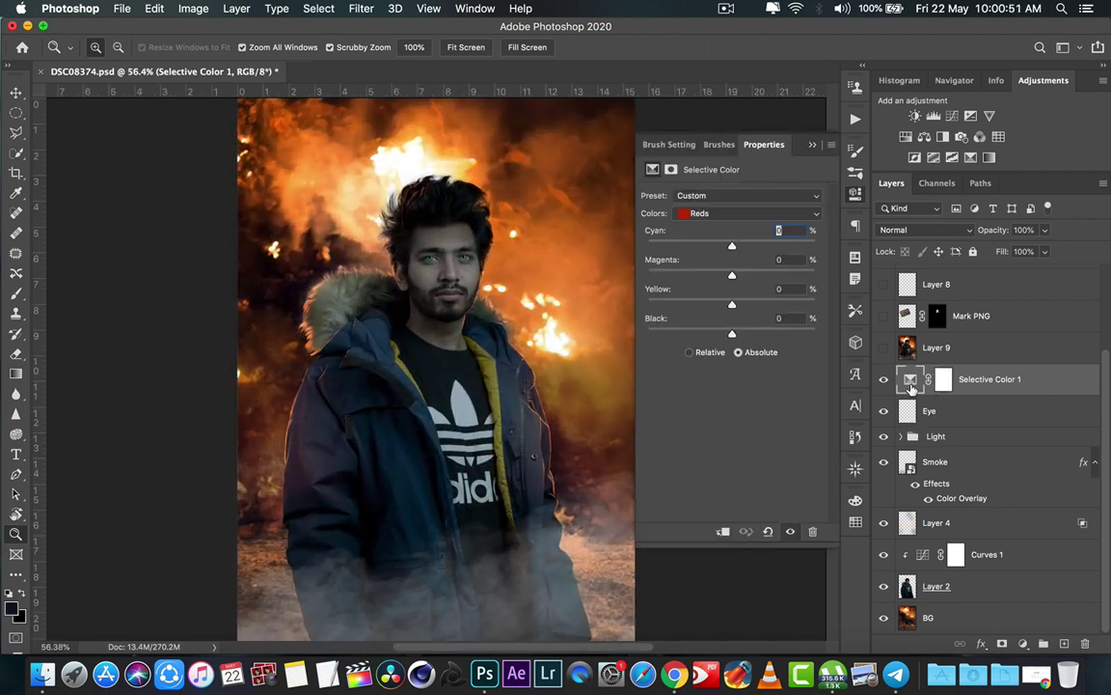
Keep the Blacks range's Black value at +2 after trying a higher amount, then close Properties.
click(734, 214)
click(732, 308)
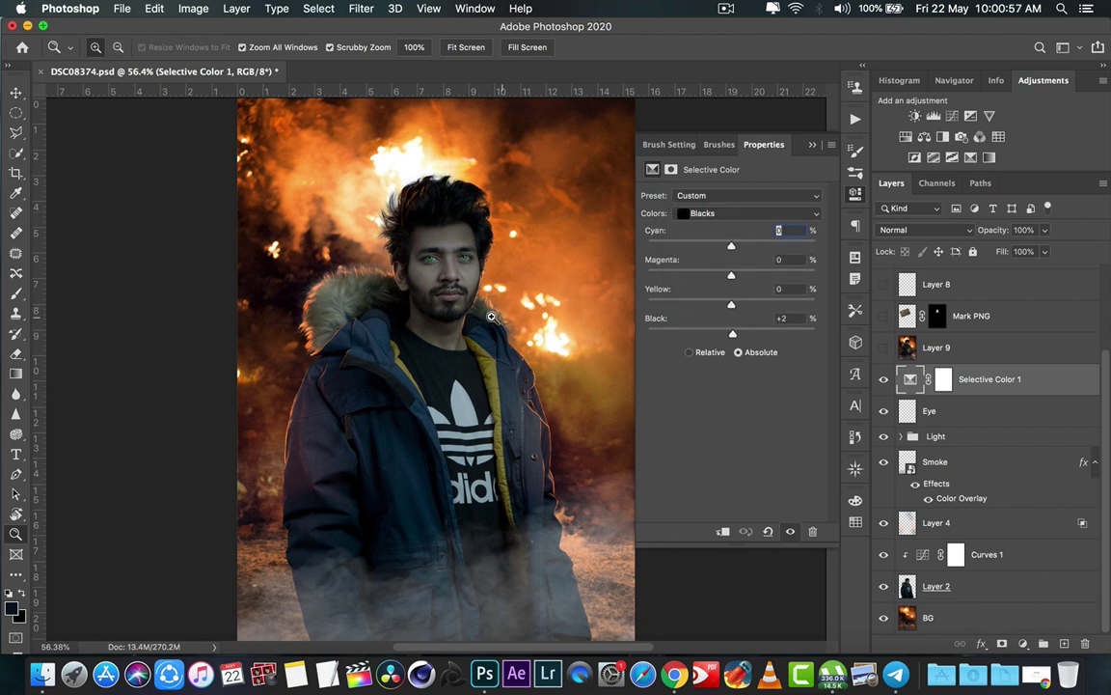
scroll(491, 316, down, 2)
scroll(491, 317, down, 1)
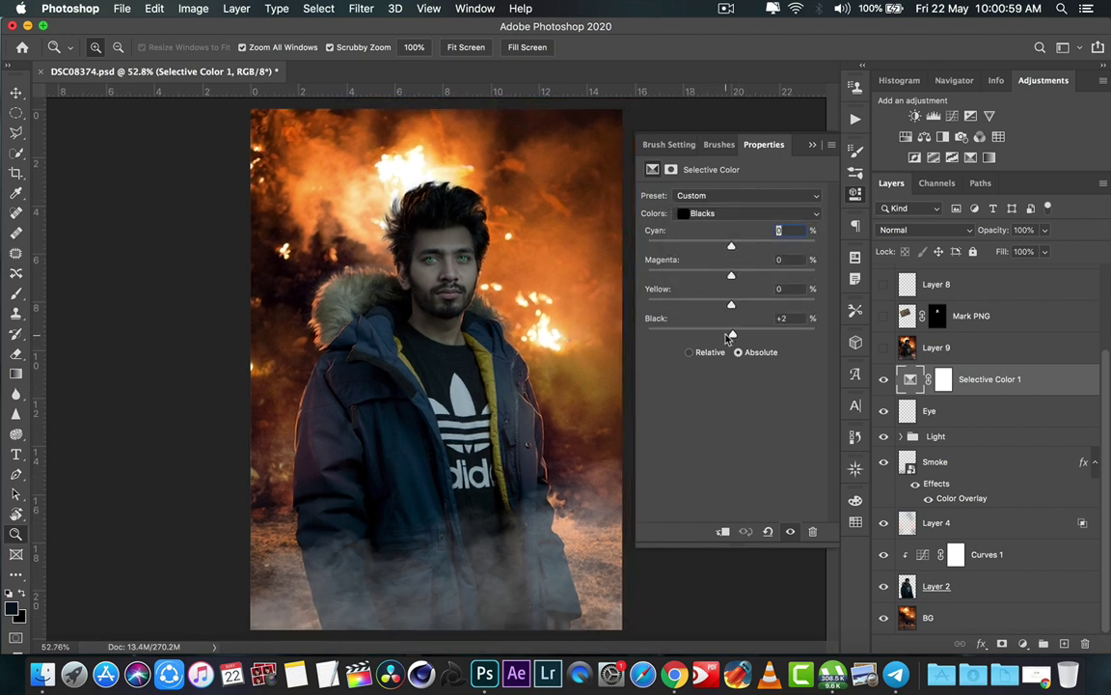
mouse_move(728, 336)
mouse_down()
mouse_move(758, 332)
mouse_move(733, 335)
mouse_up()
key(super+z)
click(810, 147)
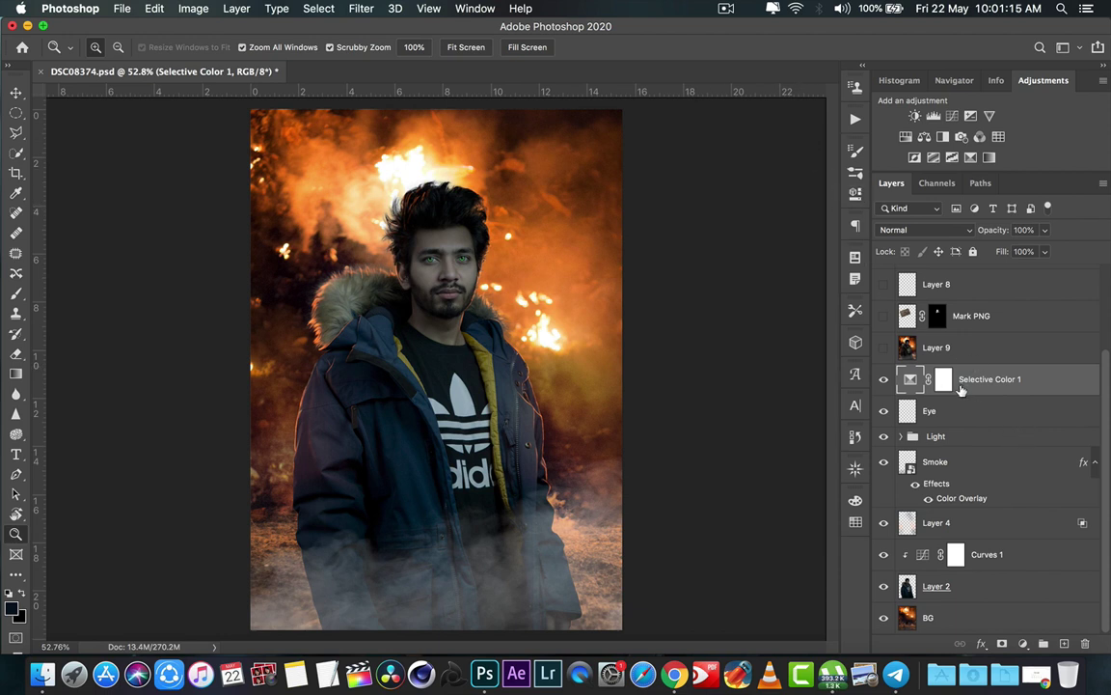
Show Layer 9 to darken the scene and Mark PNG for the face marks.
scroll(960, 386, up, 1)
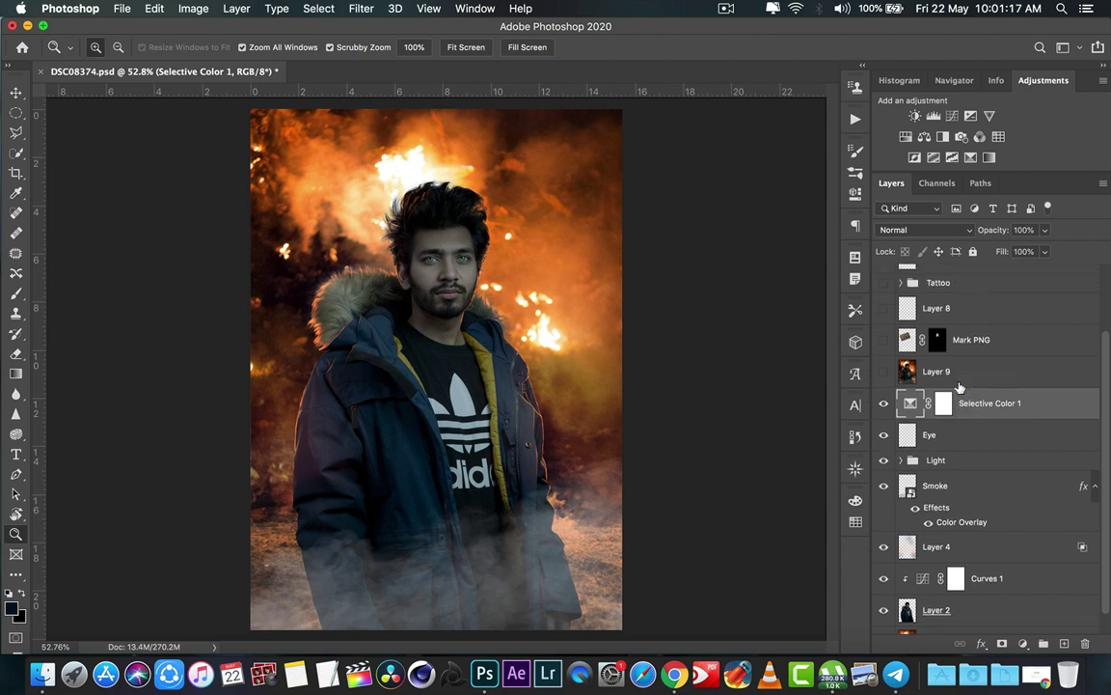
click(912, 376)
click(884, 374)
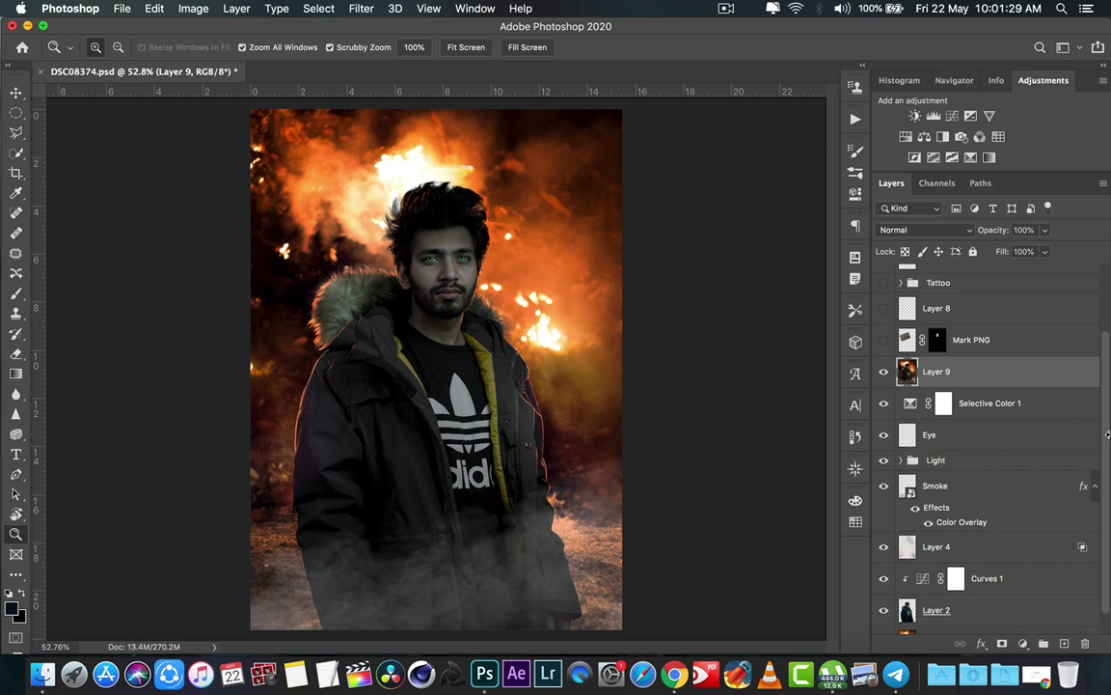
click(1035, 339)
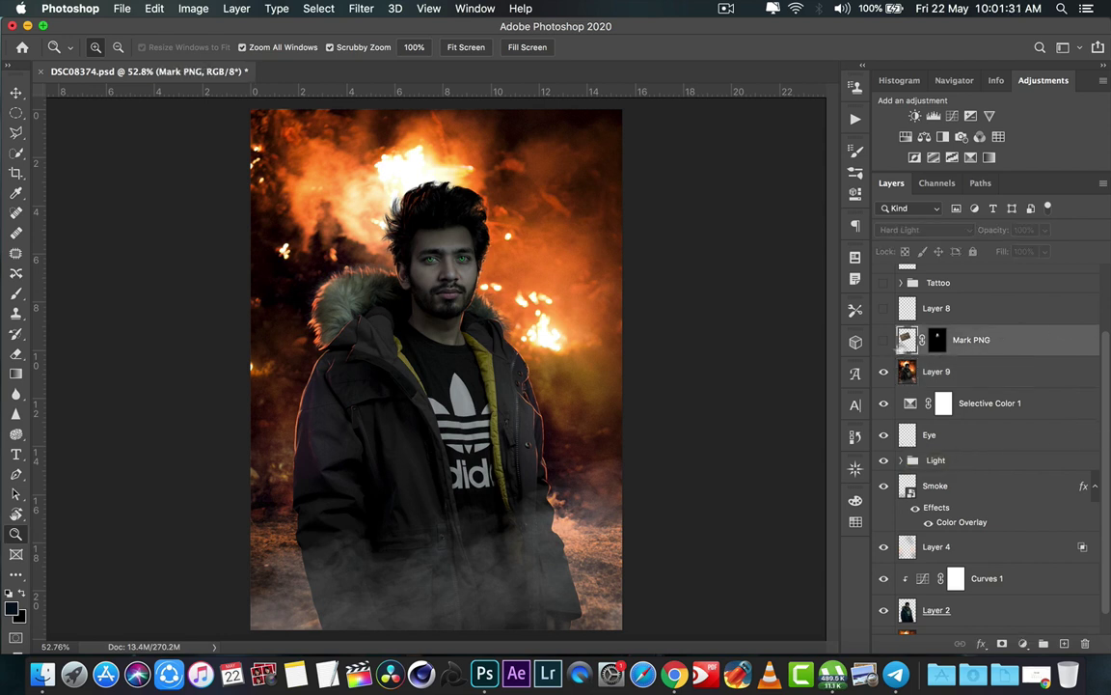
click(884, 340)
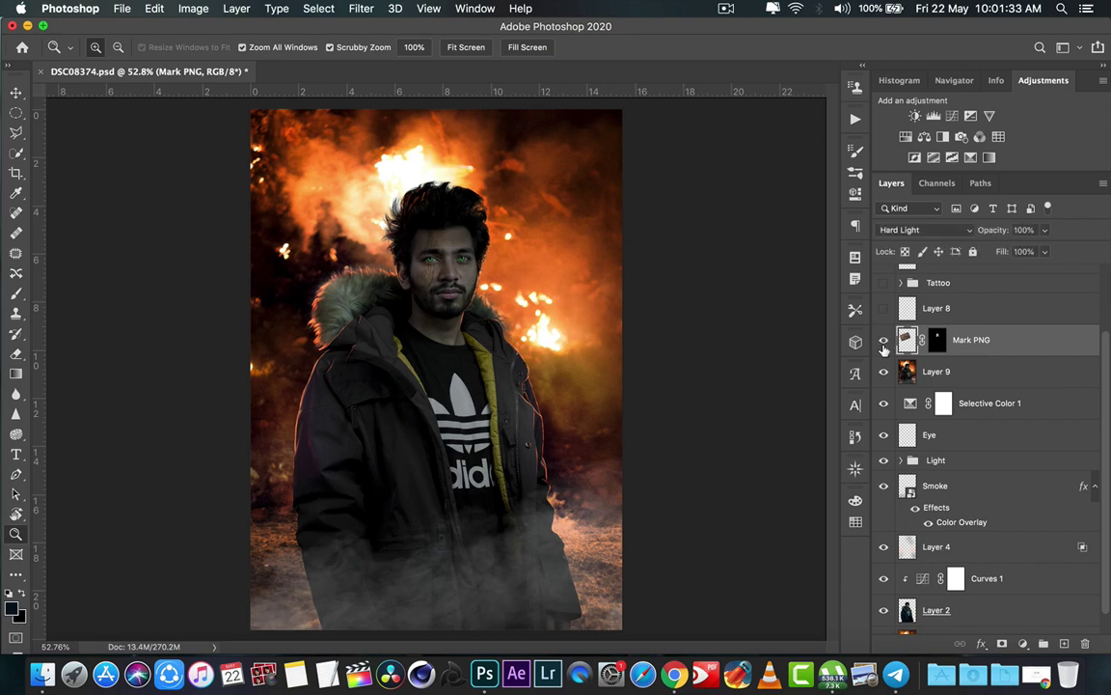
mouse_move(378, 239)
mouse_down()
mouse_move(523, 257)
mouse_move(409, 292)
mouse_up()
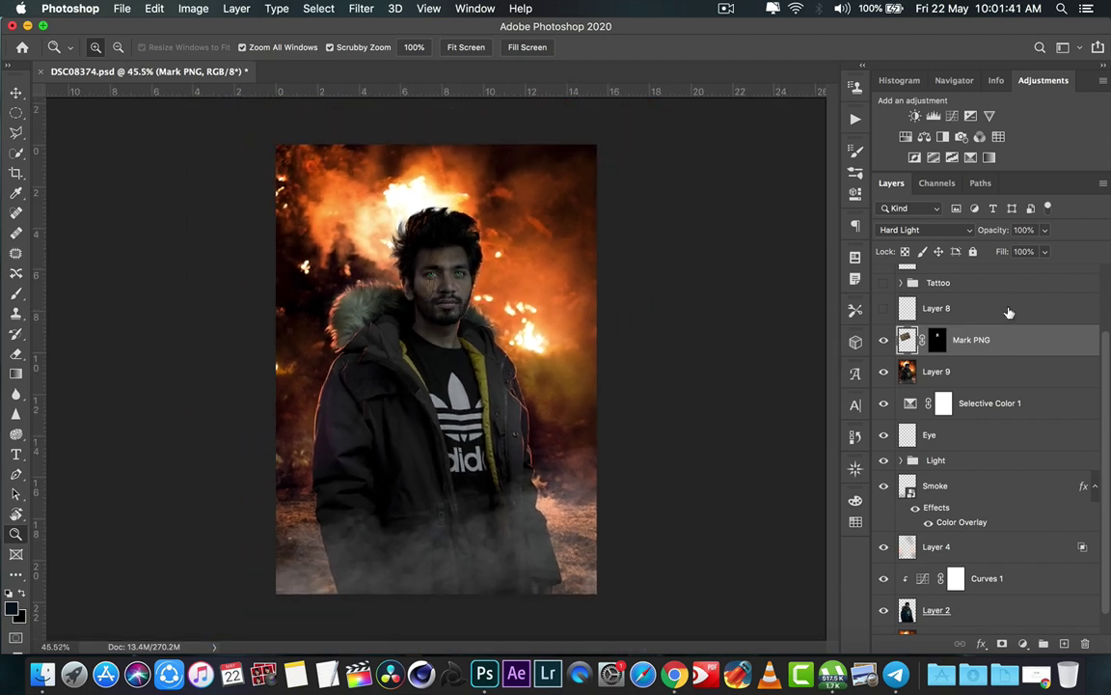
Show Layer 8's tear streaks, compare them up close on the face, and add a new group.
click(949, 317)
click(884, 309)
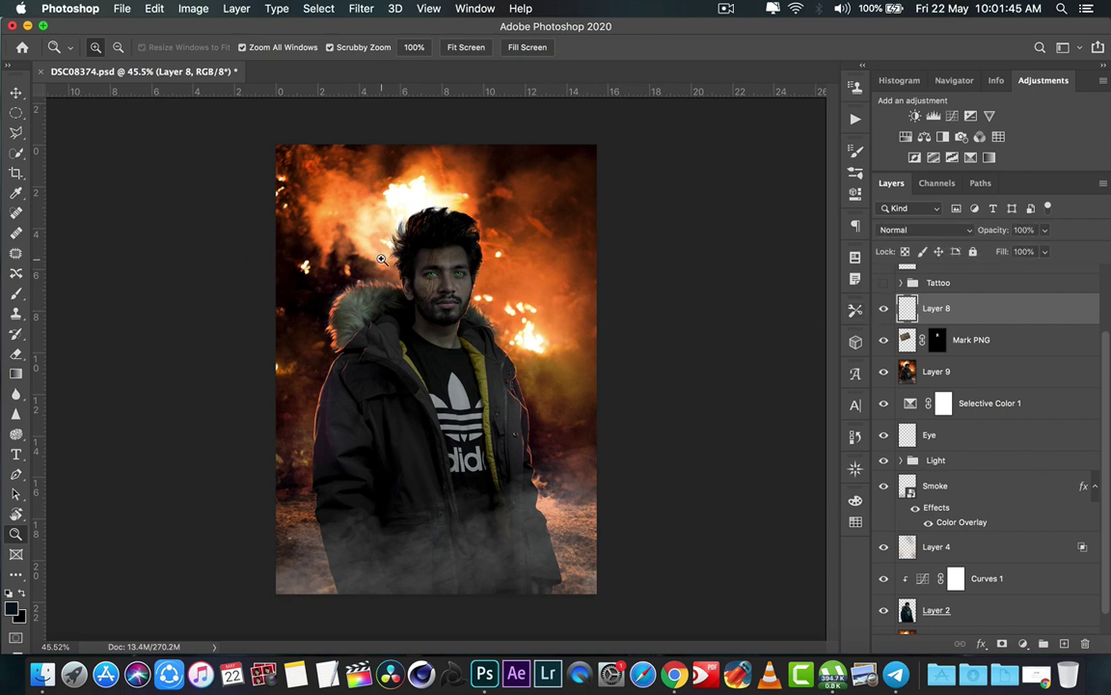
drag(382, 258, 554, 293)
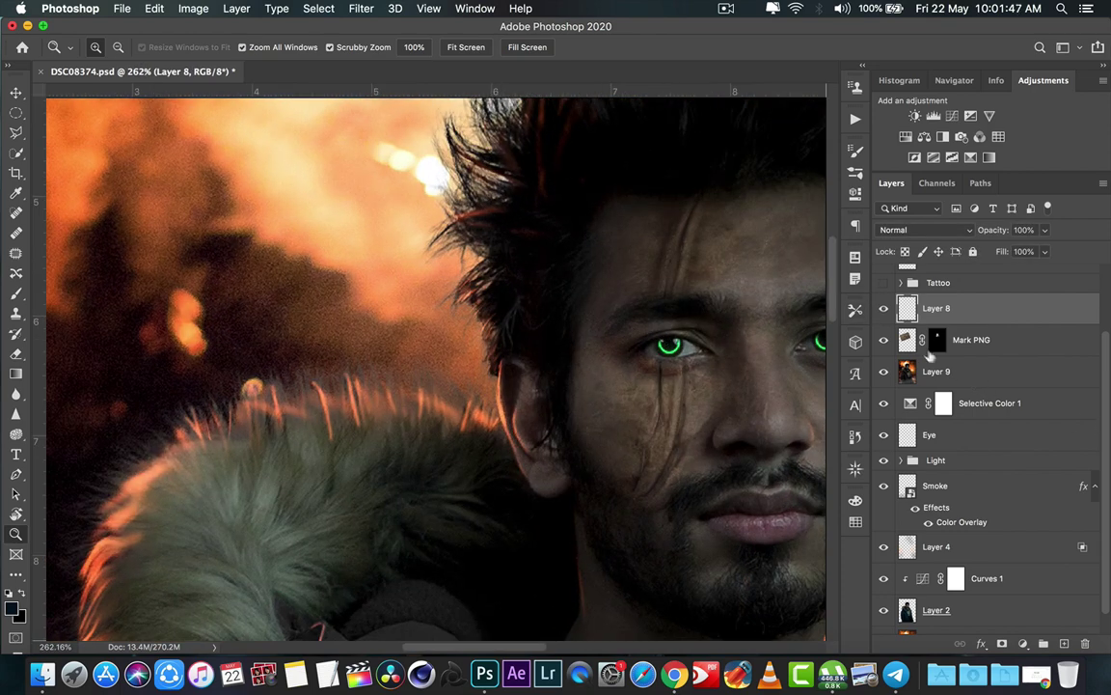
click(883, 309)
click(883, 310)
drag(756, 353, 598, 324)
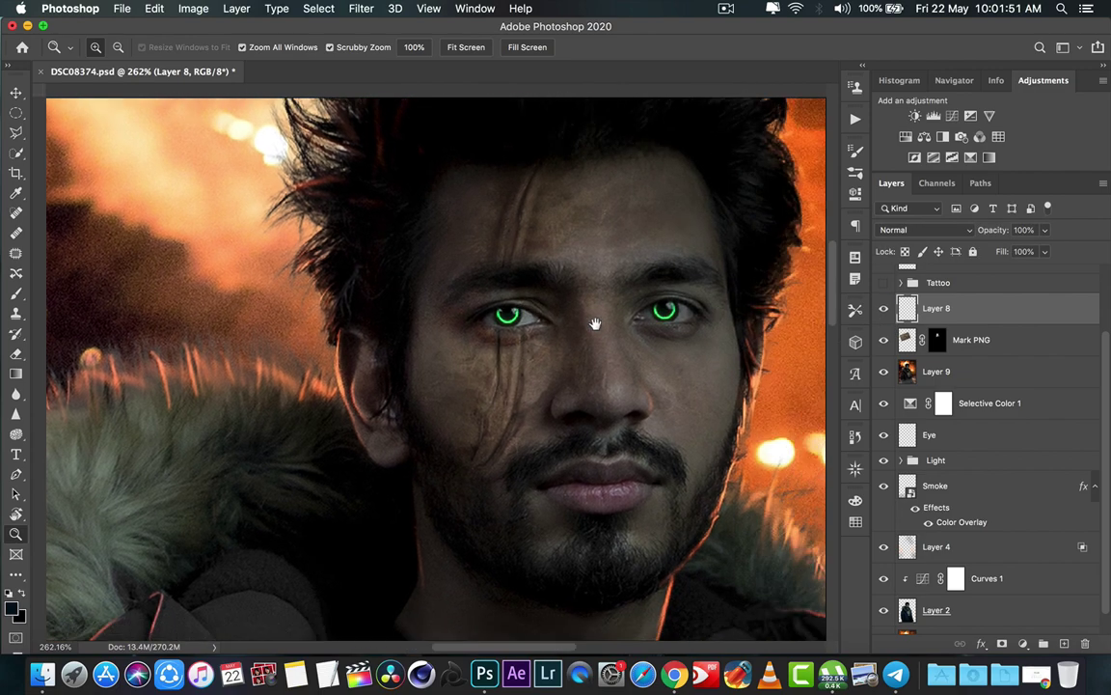
click(1044, 644)
key(super+z)
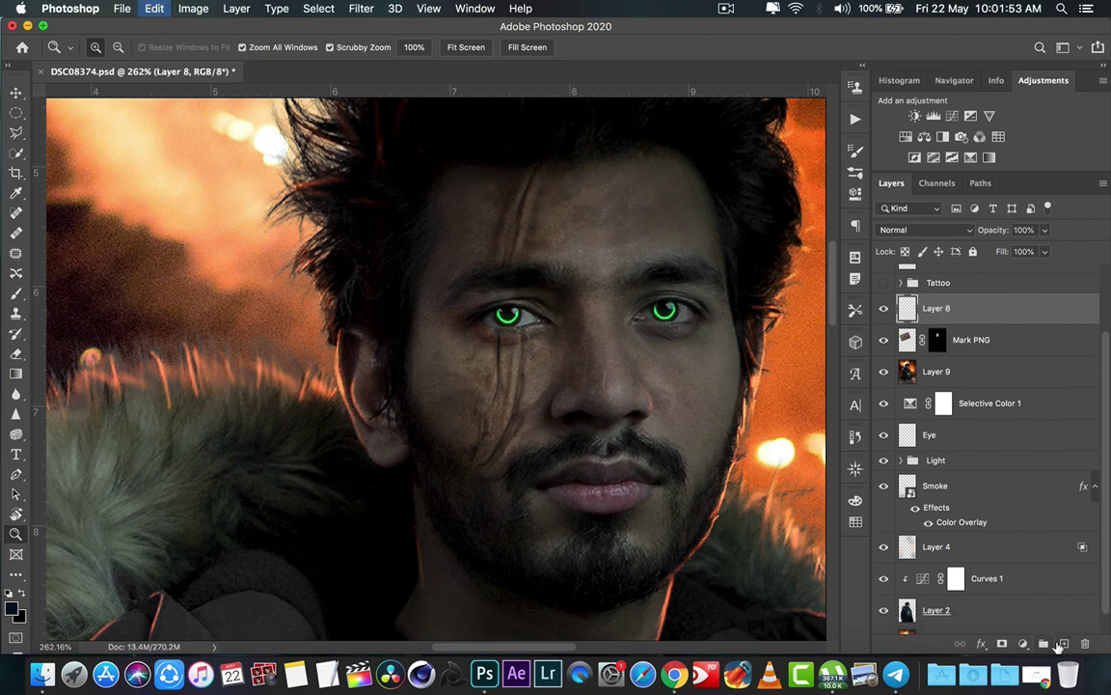
click(1064, 643)
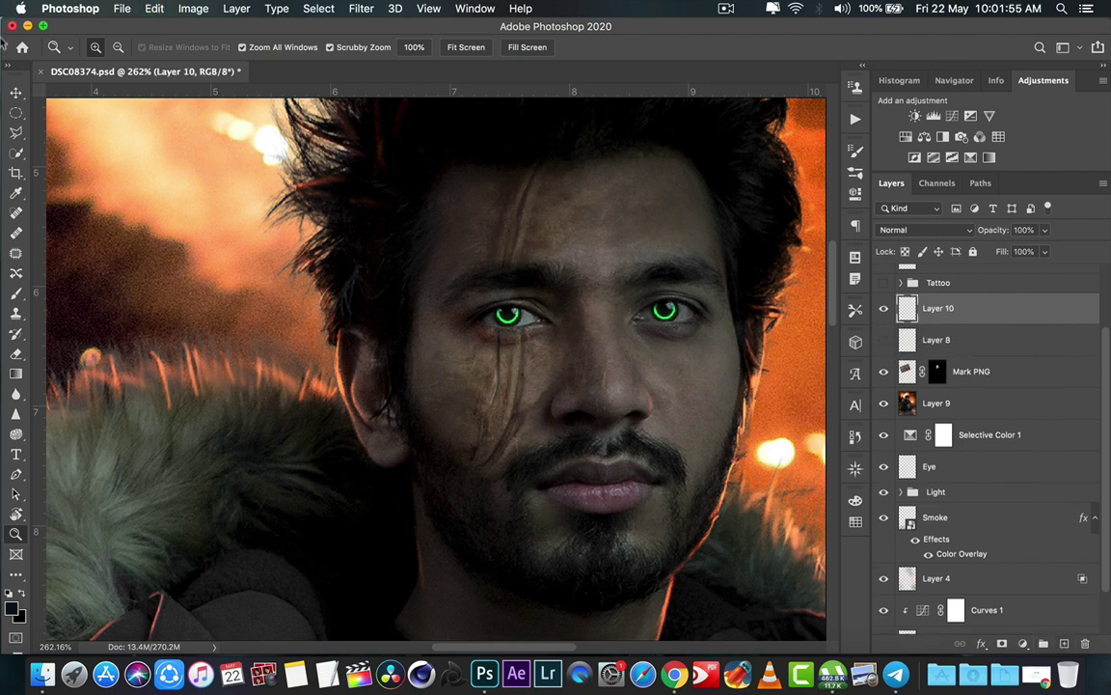
click(17, 292)
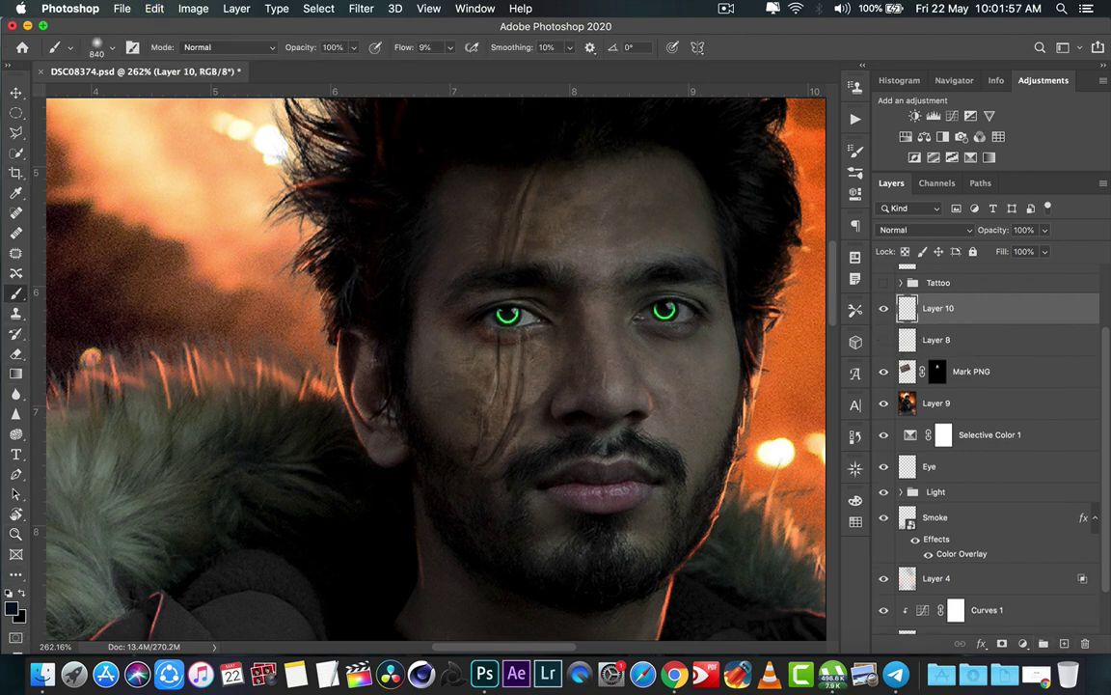
drag(511, 220, 415, 222)
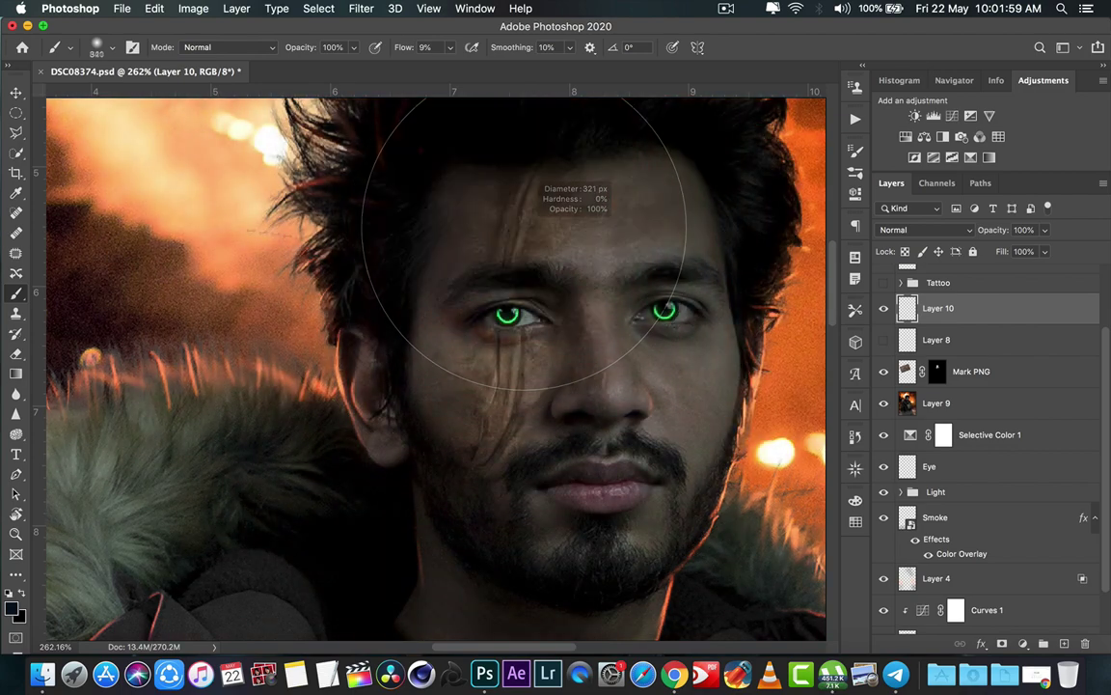
mouse_move(672, 287)
mouse_down()
mouse_move(345, 294)
mouse_move(355, 294)
mouse_up()
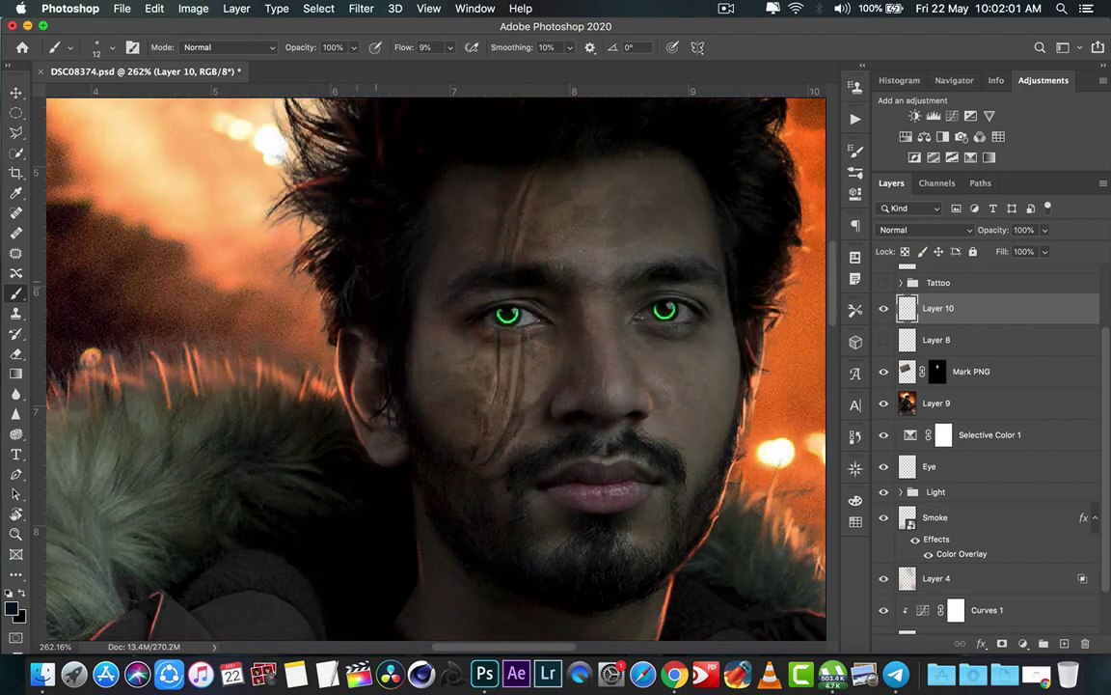
drag(406, 47, 439, 46)
click(924, 229)
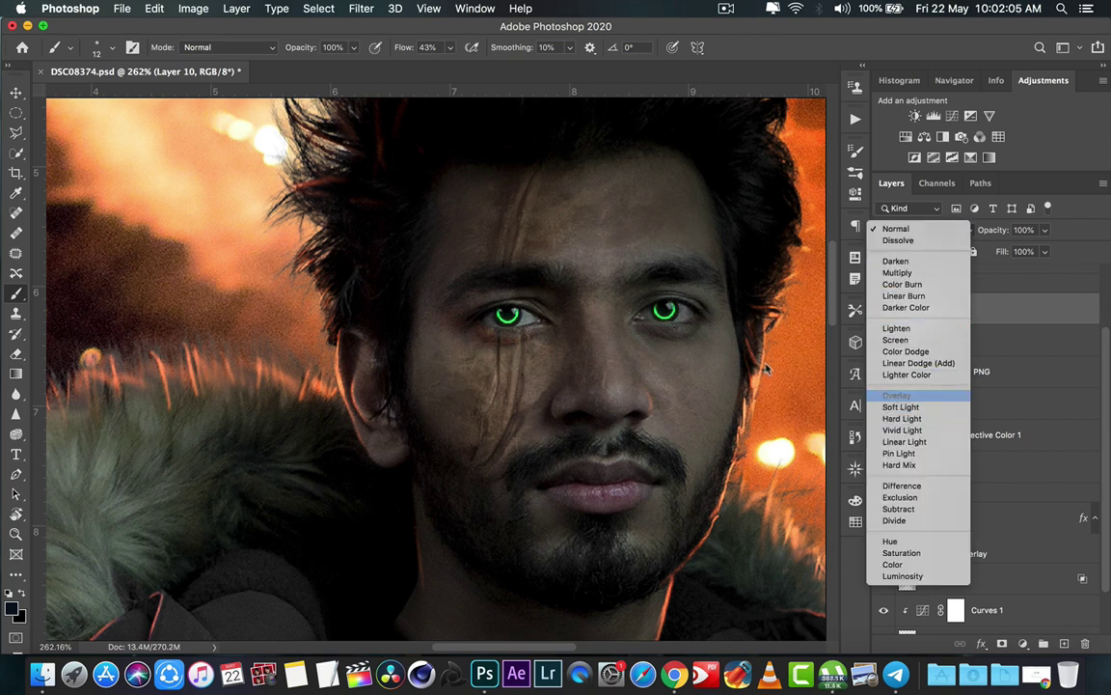
click(897, 395)
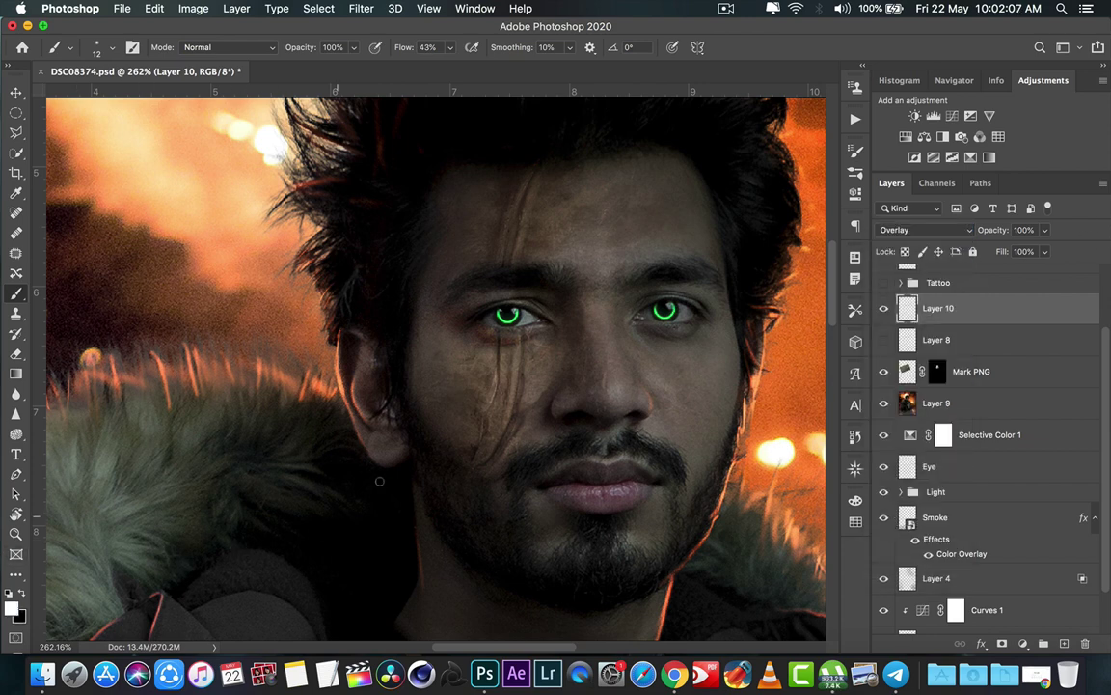
drag(506, 199, 495, 234)
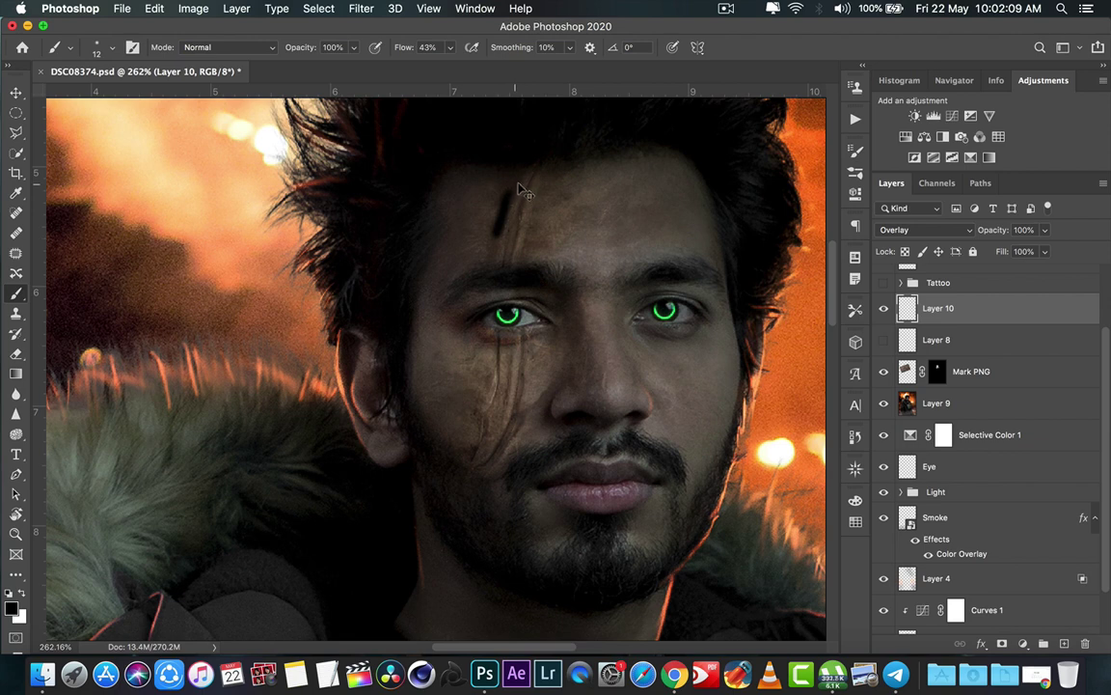
key(ctrl+z)
drag(403, 52, 327, 53)
drag(530, 198, 540, 189)
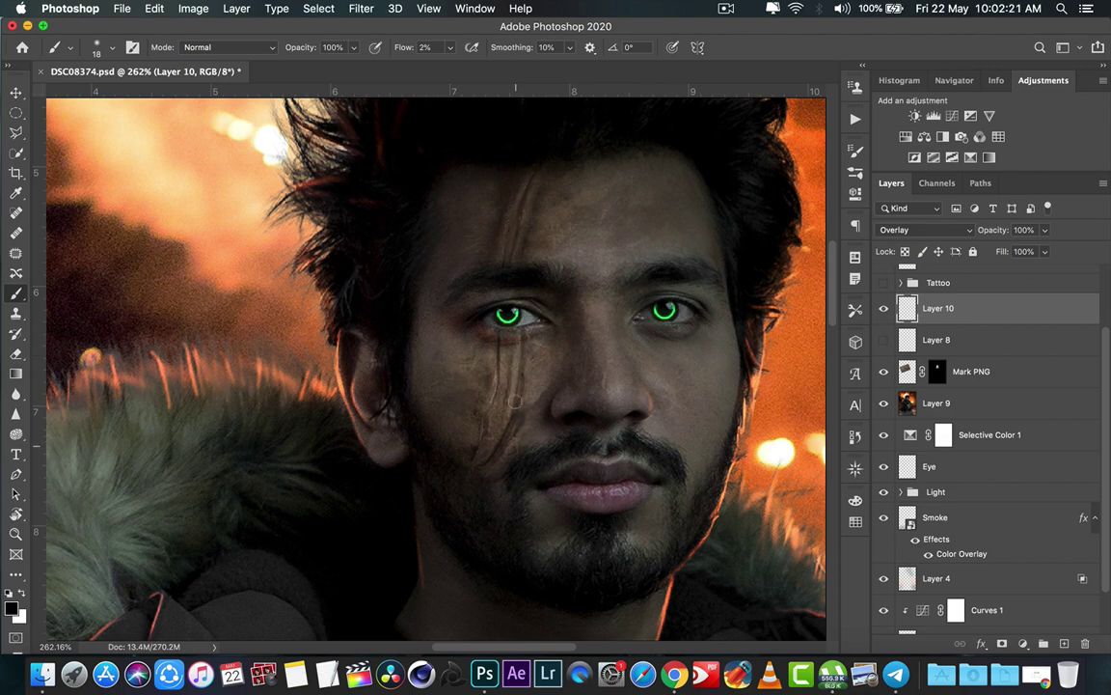
drag(530, 312, 434, 314)
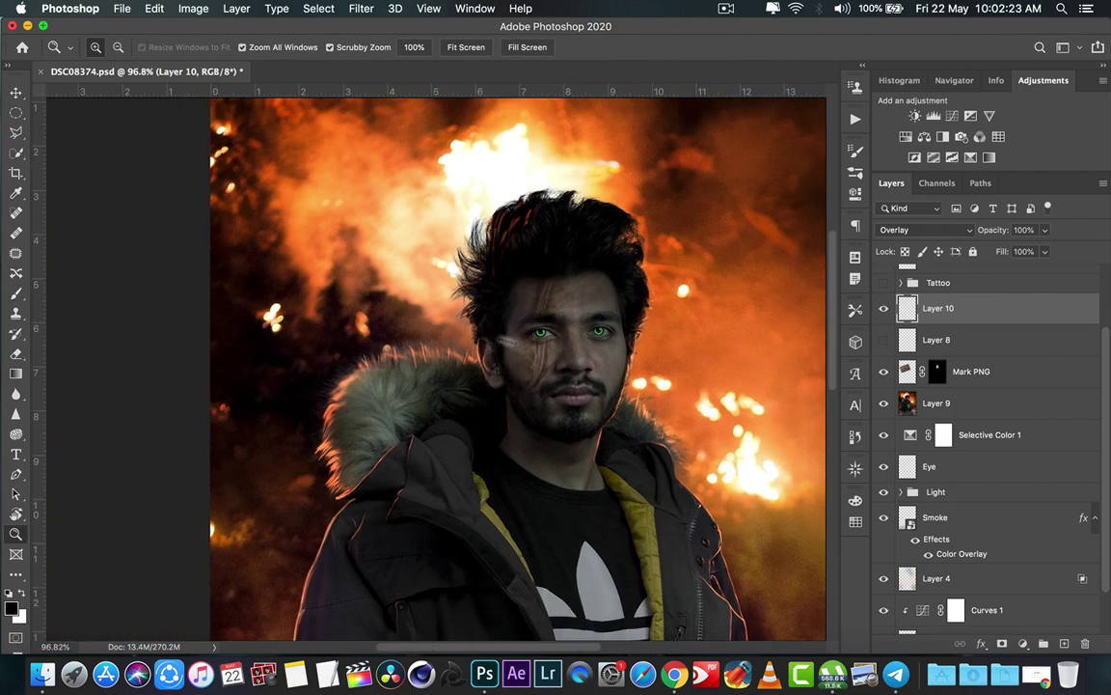
click(884, 309)
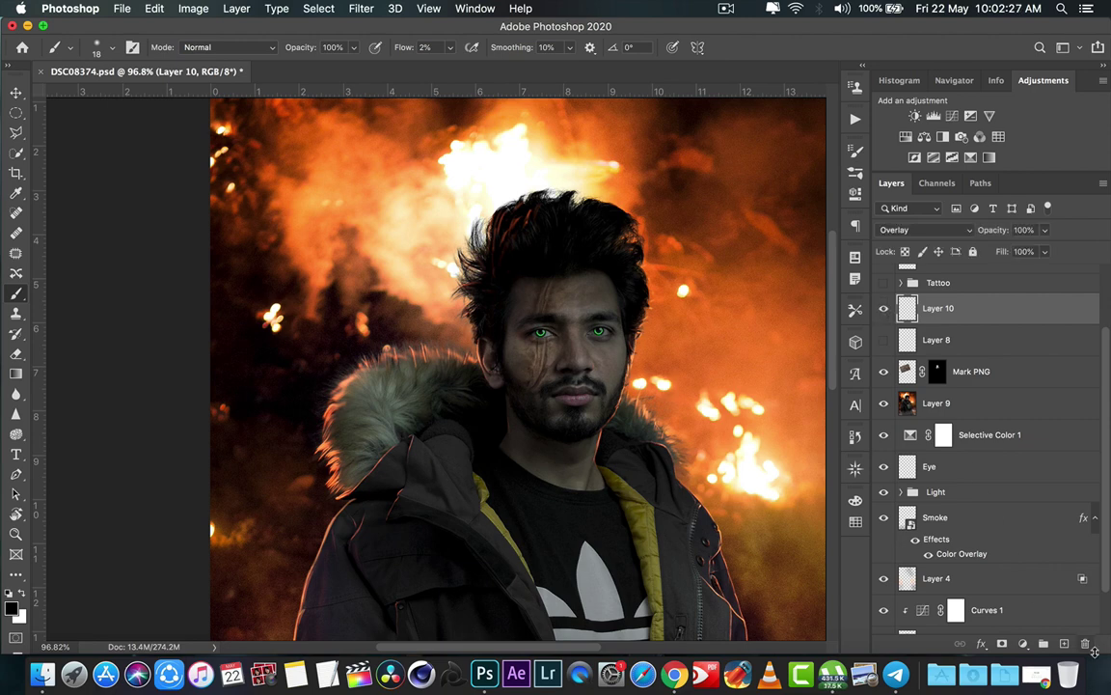
key(BackSpace)
Turn Layer 8 back on and fit the whole image on screen.
click(884, 309)
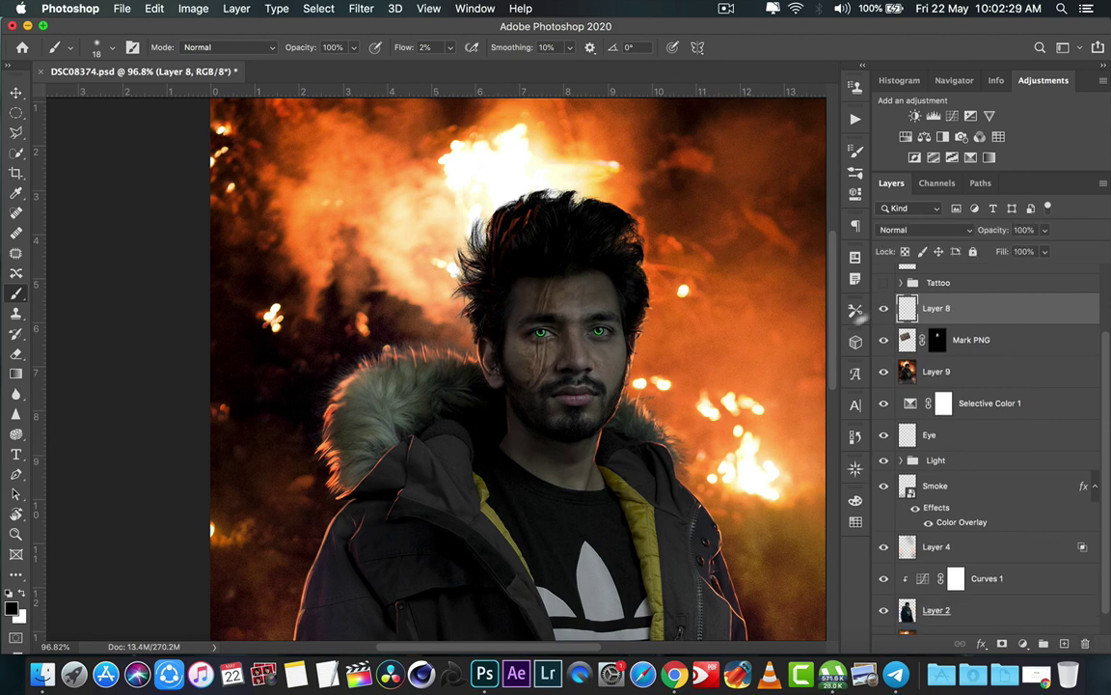
mouse_move(602, 305)
mouse_down()
mouse_move(551, 325)
mouse_move(456, 273)
mouse_move(461, 256)
mouse_up()
key(z)
key(ctrl+0)
key(b)
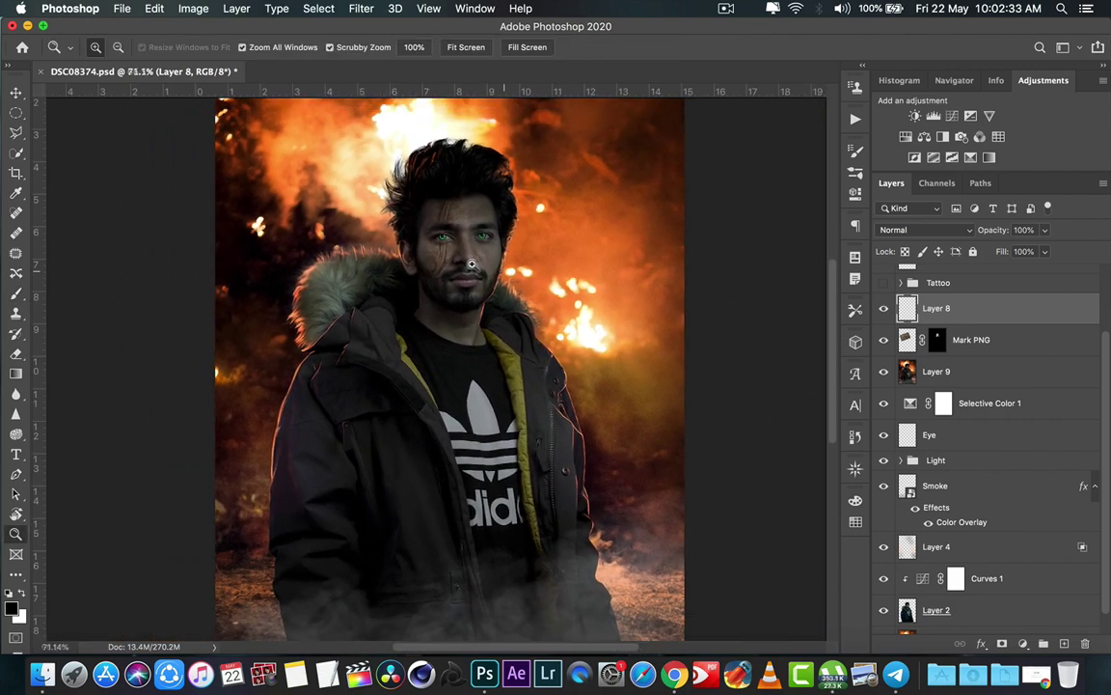
key(ctrl+r)
scroll(1082, 485, up, 1)
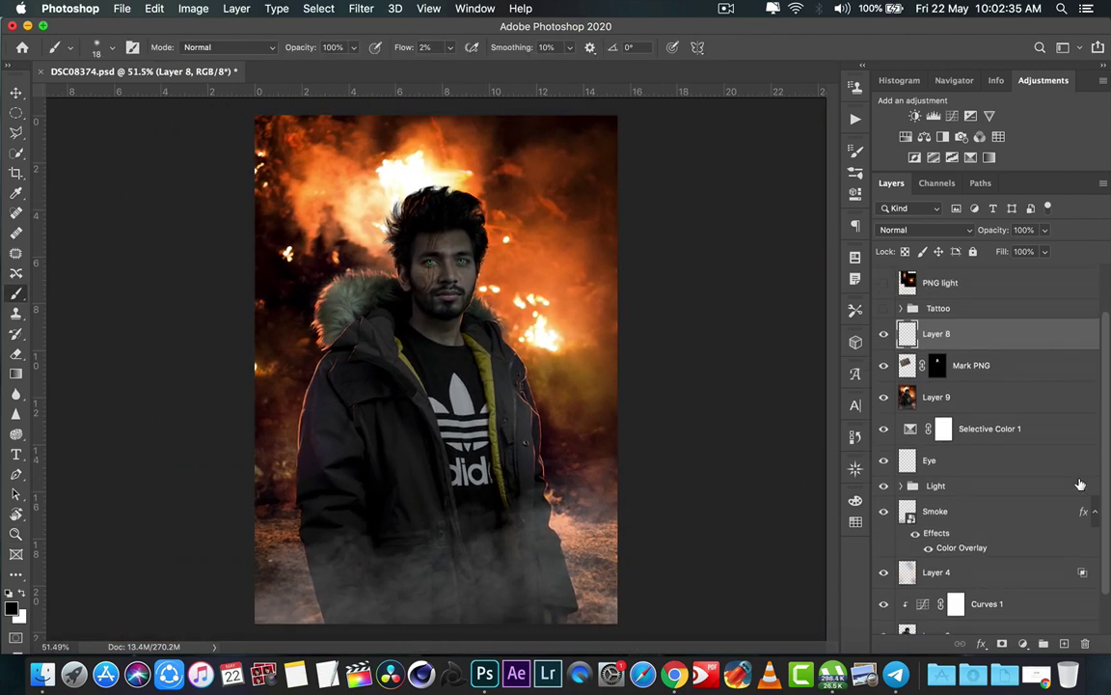
scroll(1061, 464, up, 2)
Show the Tattoo group and the PNG light layer, blending the glow in Screen mode.
click(984, 346)
click(884, 345)
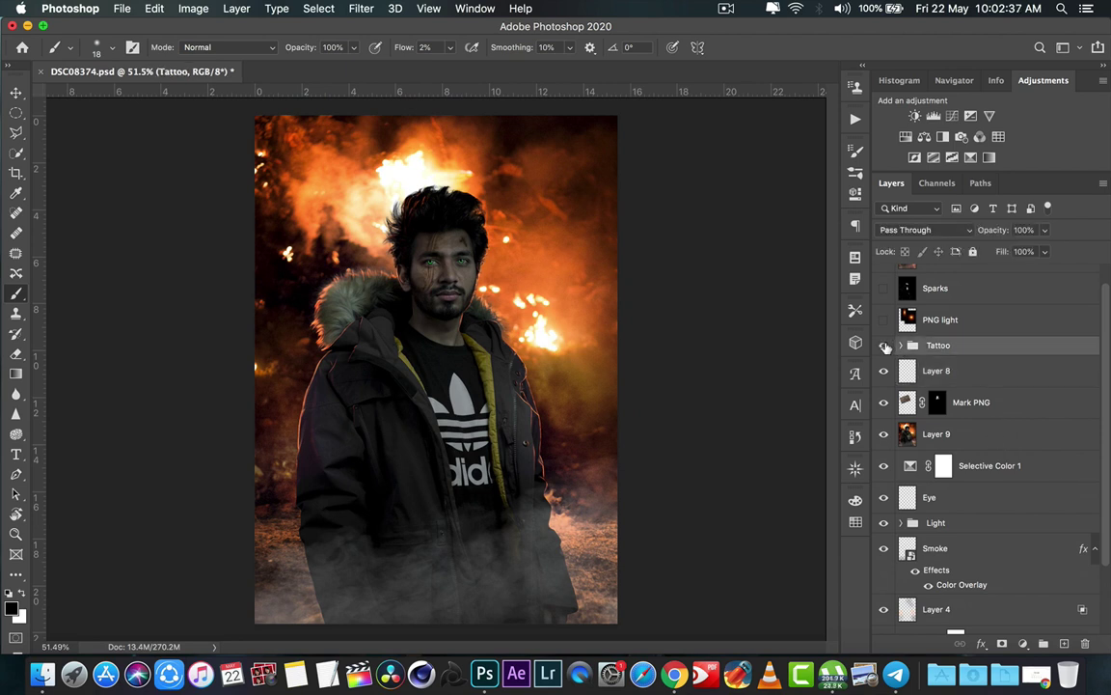
click(951, 320)
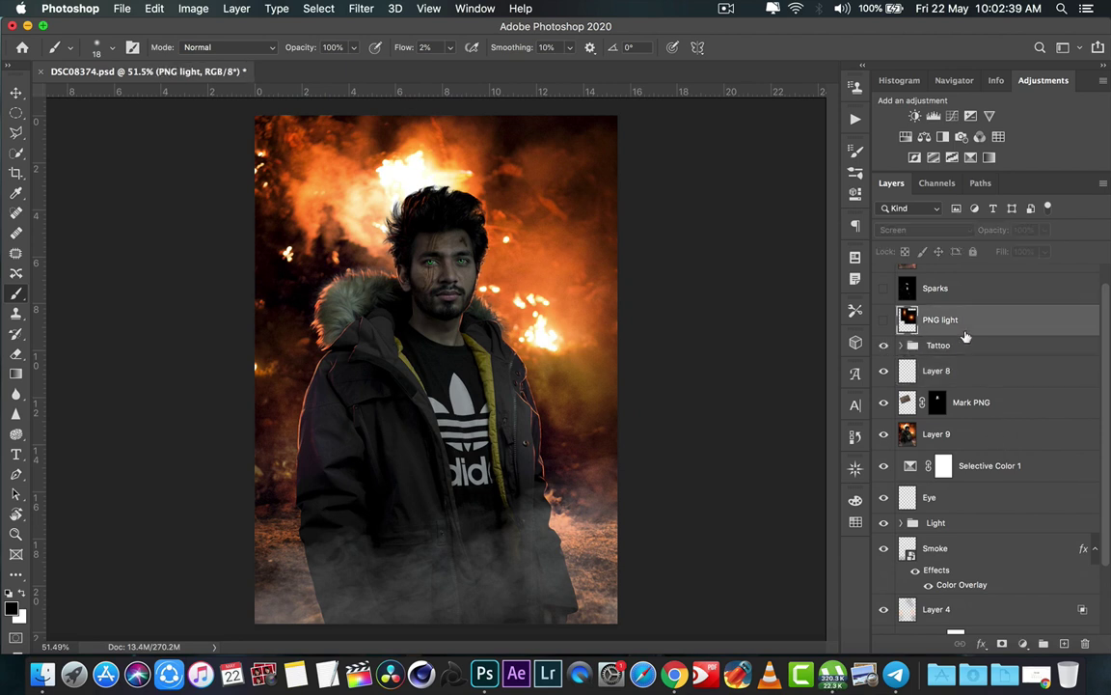
click(884, 320)
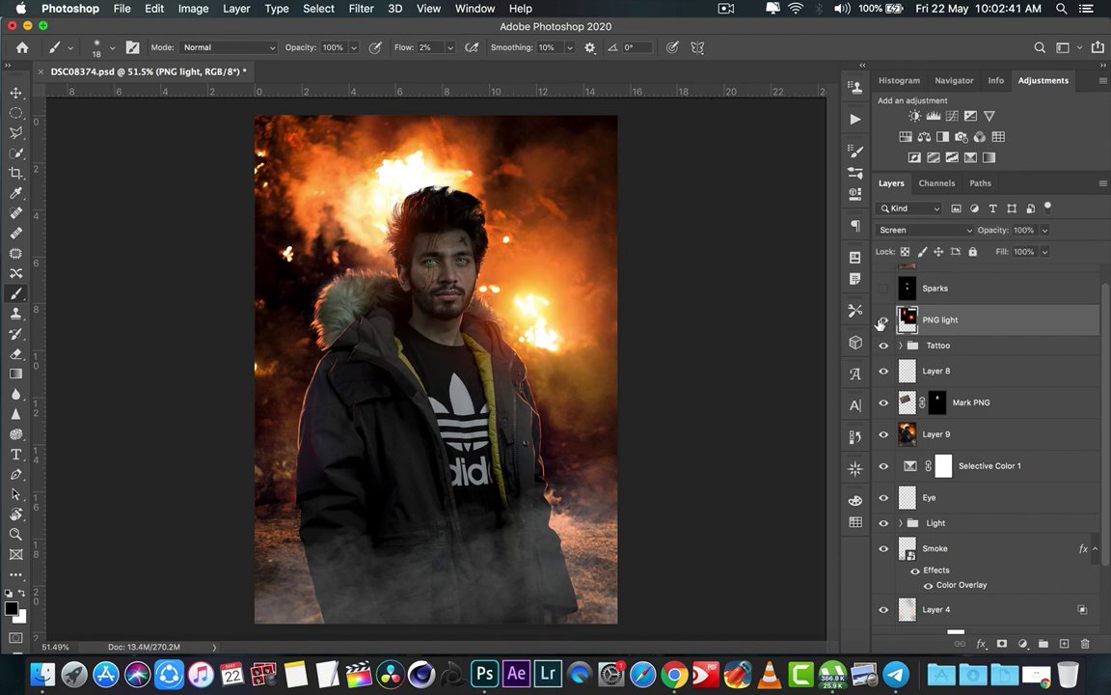
click(924, 230)
click(893, 223)
key(z)
mouse_move(512, 302)
mouse_down()
mouse_move(531, 350)
mouse_move(571, 347)
mouse_up()
key(b)
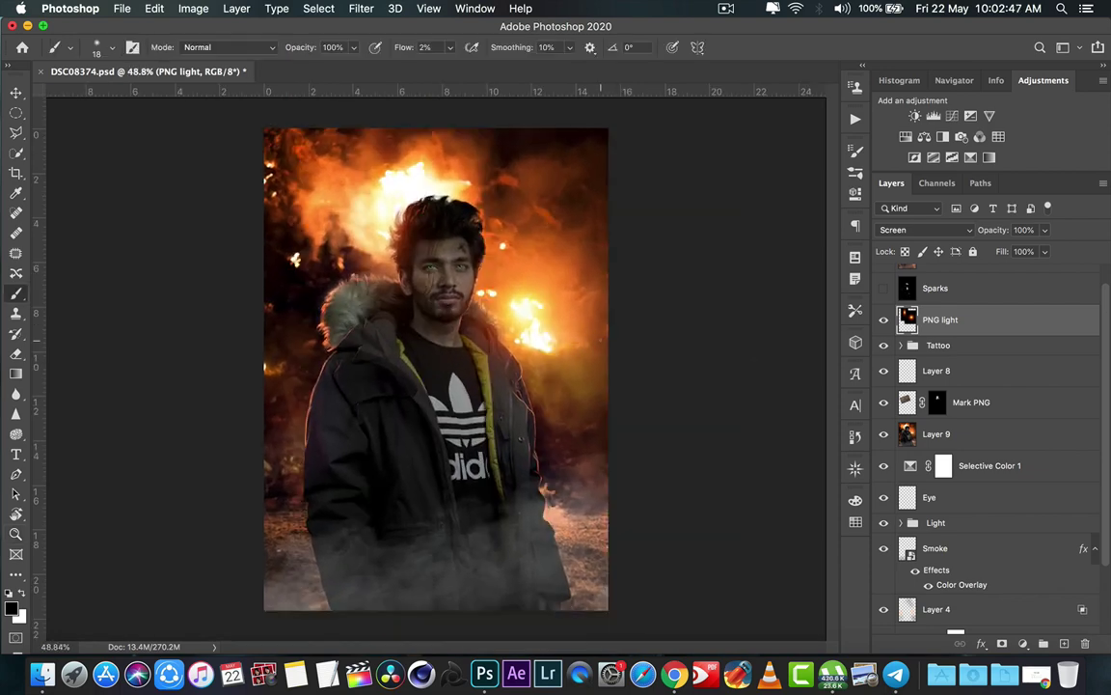
Toggle the PNG light glow to compare, leaving it visible at 100% opacity.
click(884, 320)
click(883, 321)
click(726, 9)
click(884, 320)
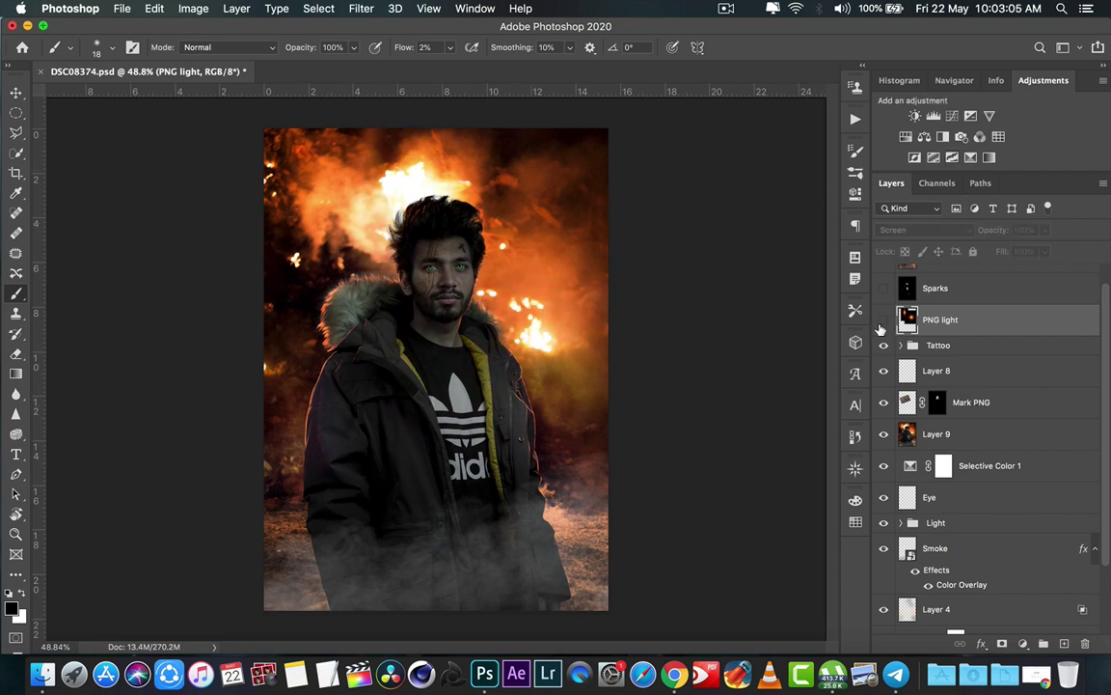
click(881, 324)
click(882, 324)
click(882, 322)
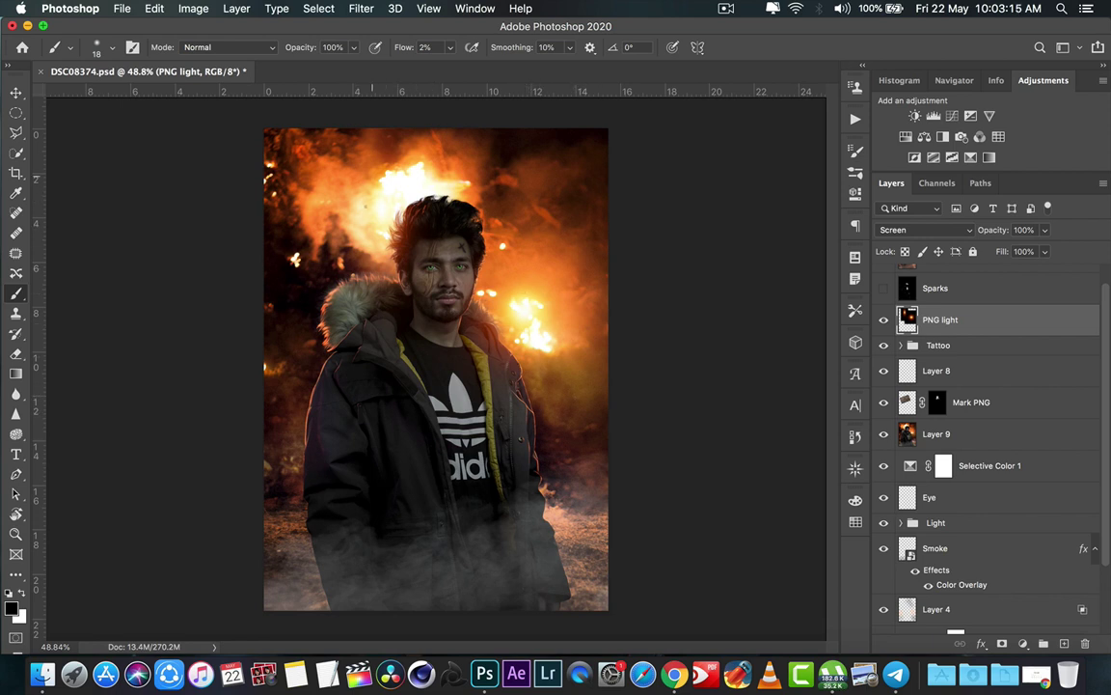
scroll(1016, 423, up, 1)
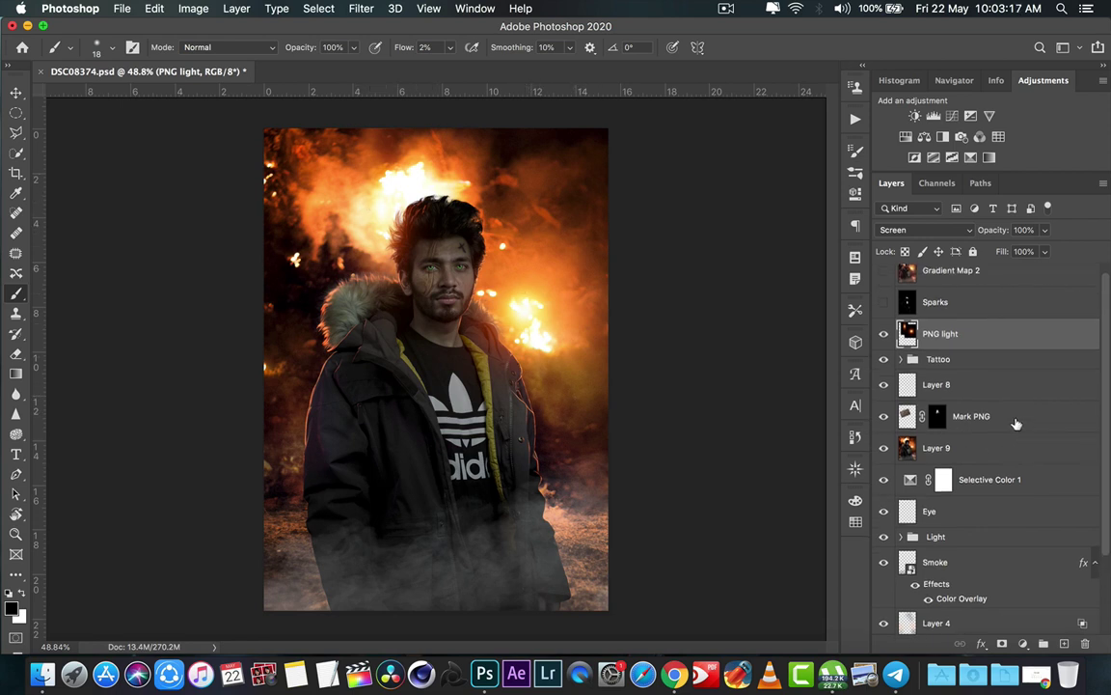
scroll(973, 330, up, 1)
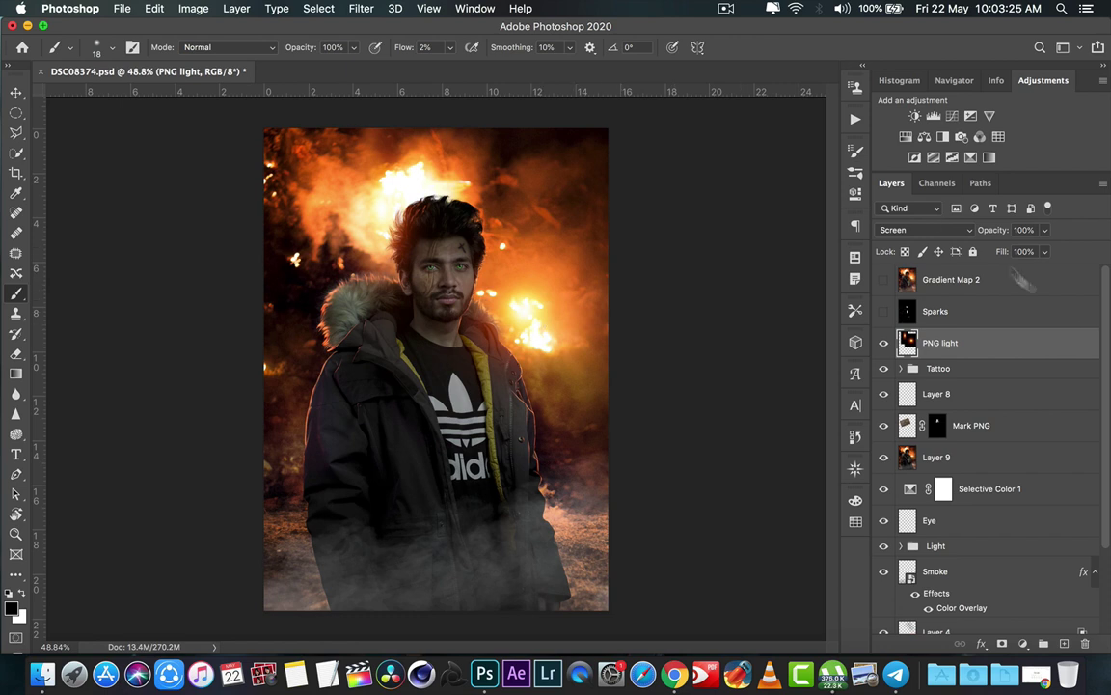
Show the Sparks layer's orange streaks over the man, then bring Telegram to the front.
click(974, 314)
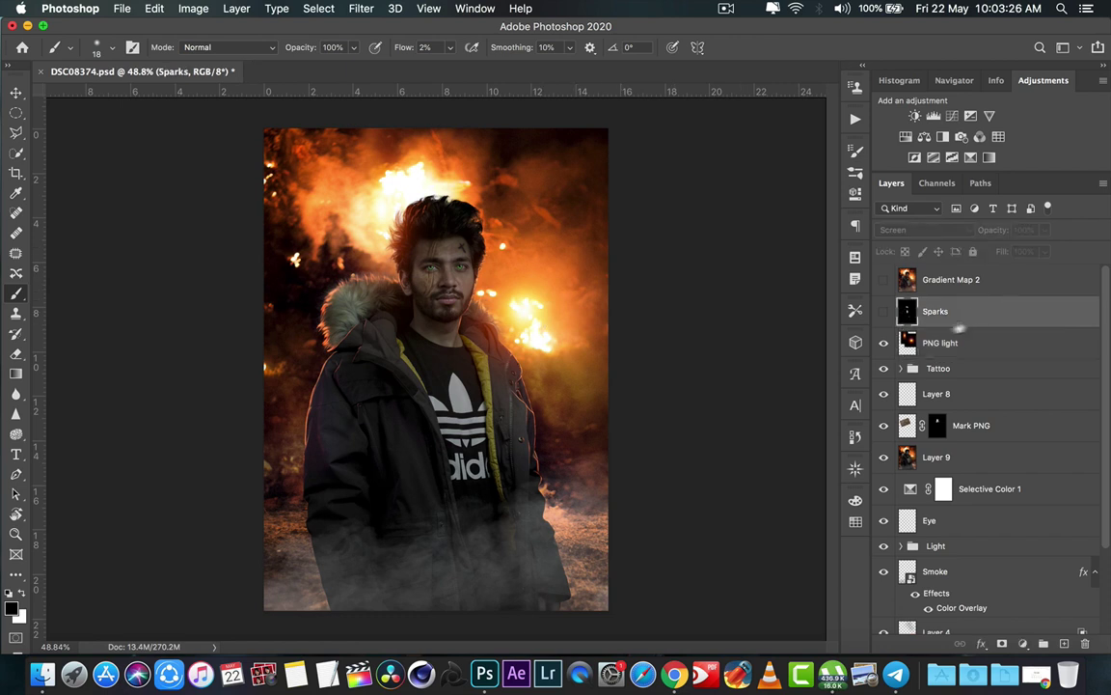
click(884, 311)
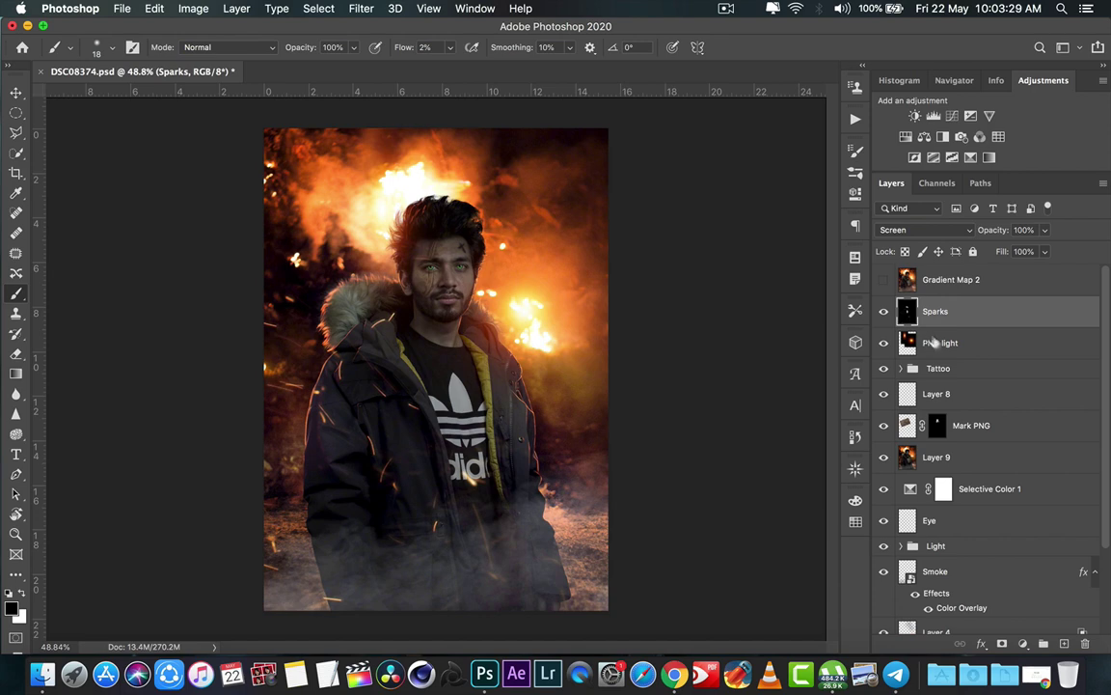
click(895, 674)
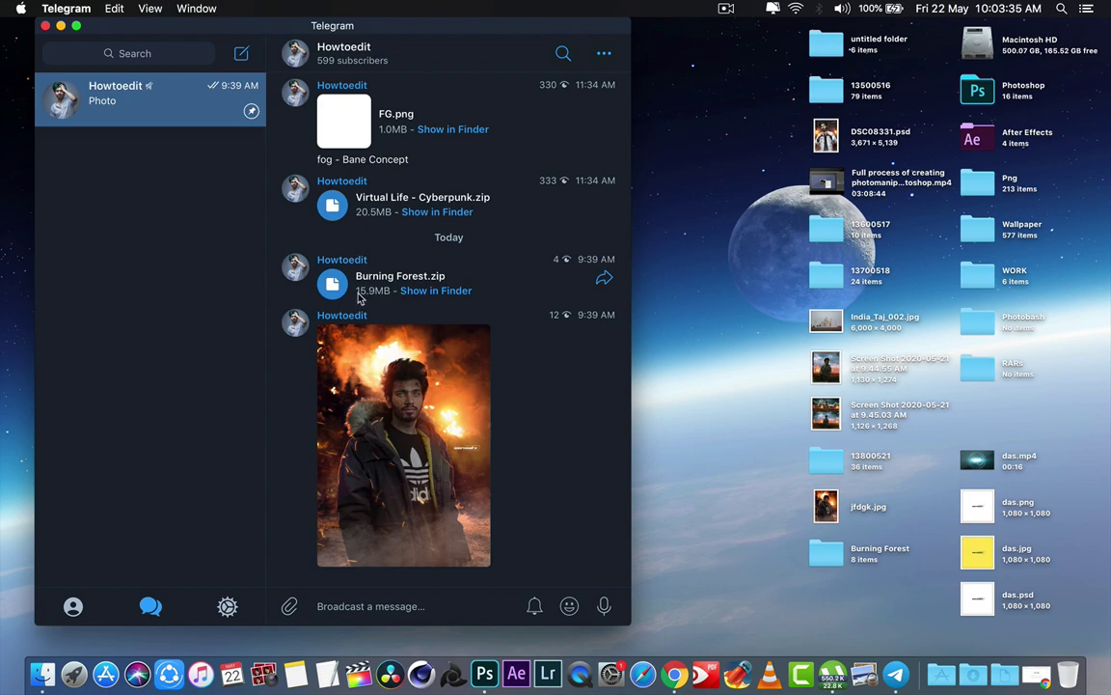
Minimize Telegram and return to Photoshop showing DSC08374.psd.
click(60, 25)
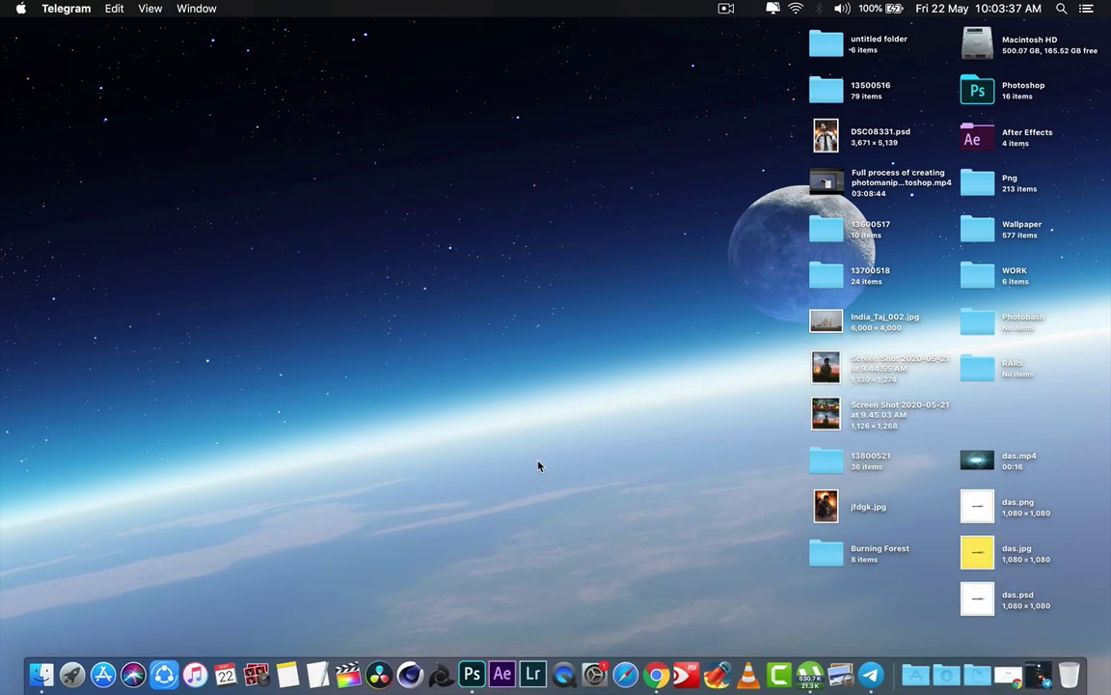
key(super+Tab)
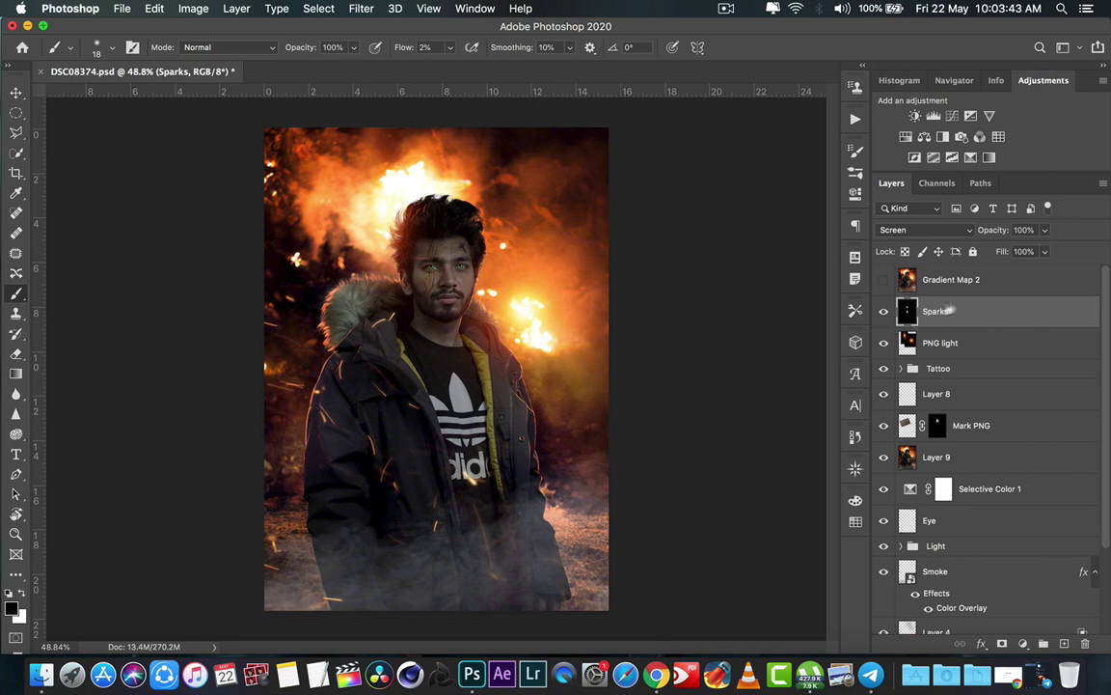
click(969, 281)
click(883, 280)
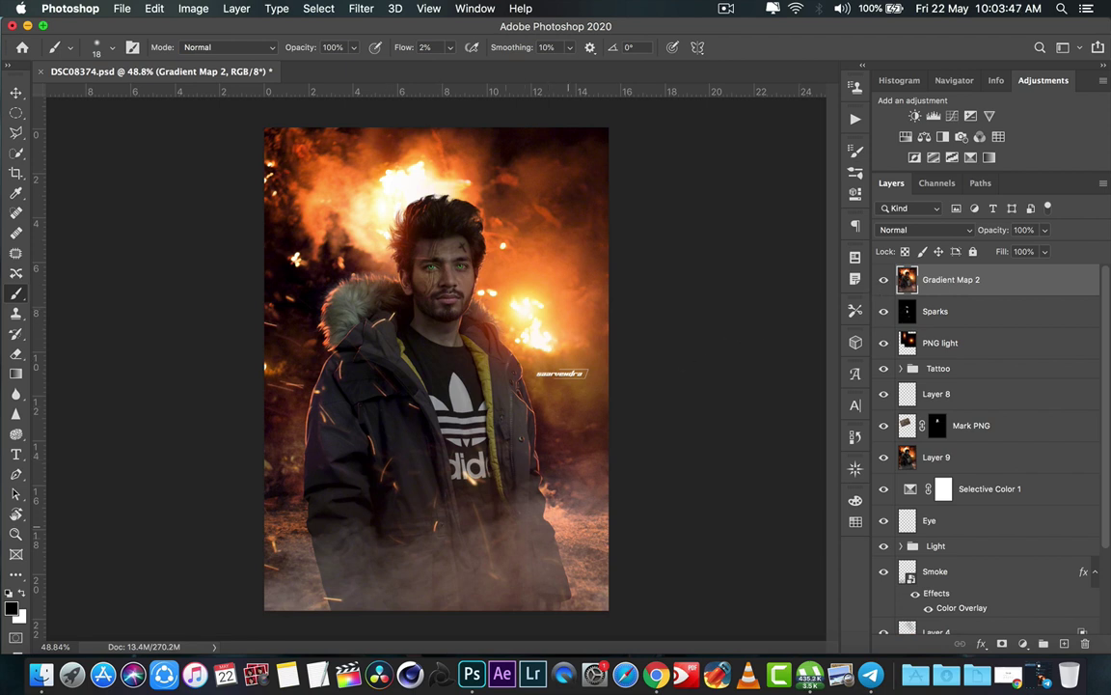
click(883, 280)
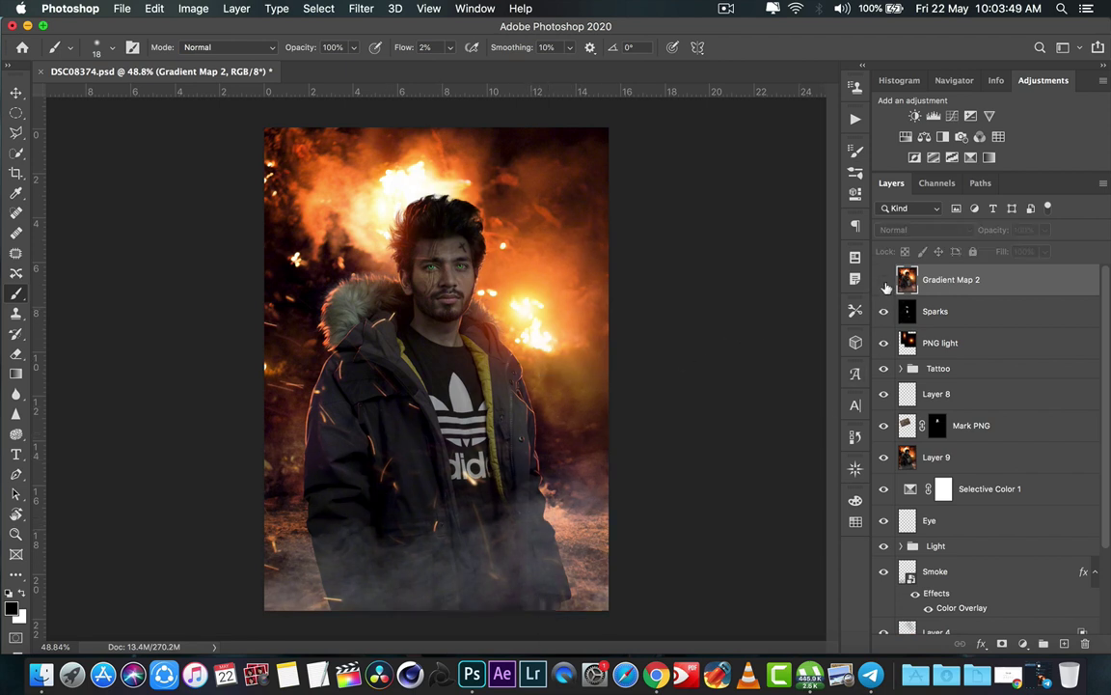
click(883, 279)
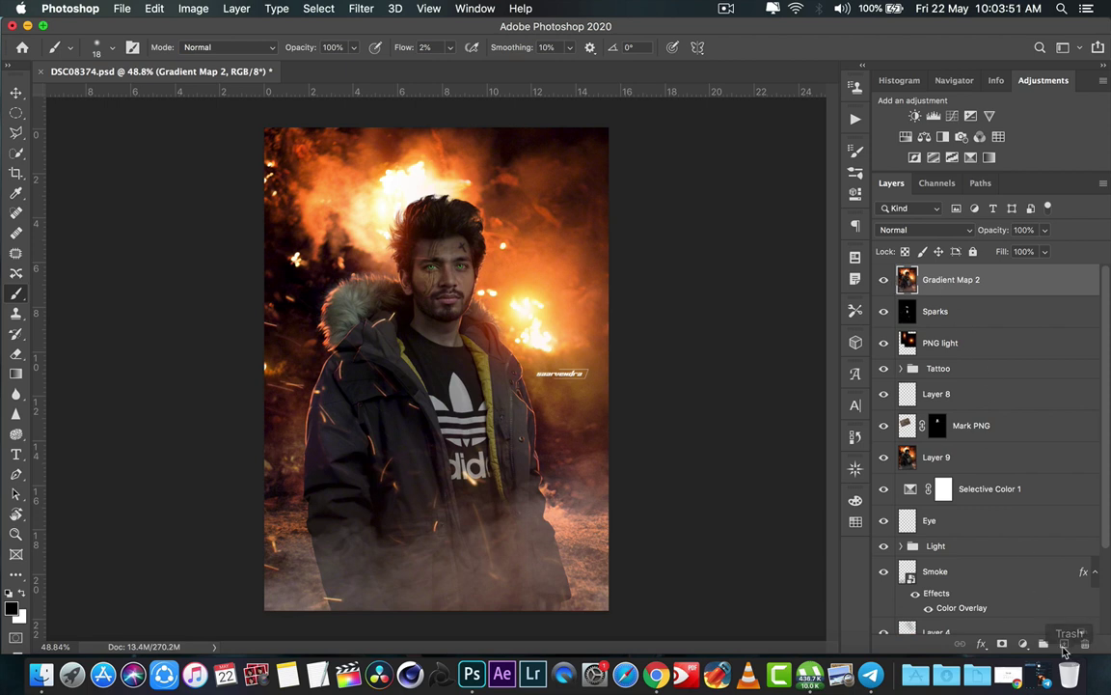
click(1064, 643)
click(883, 311)
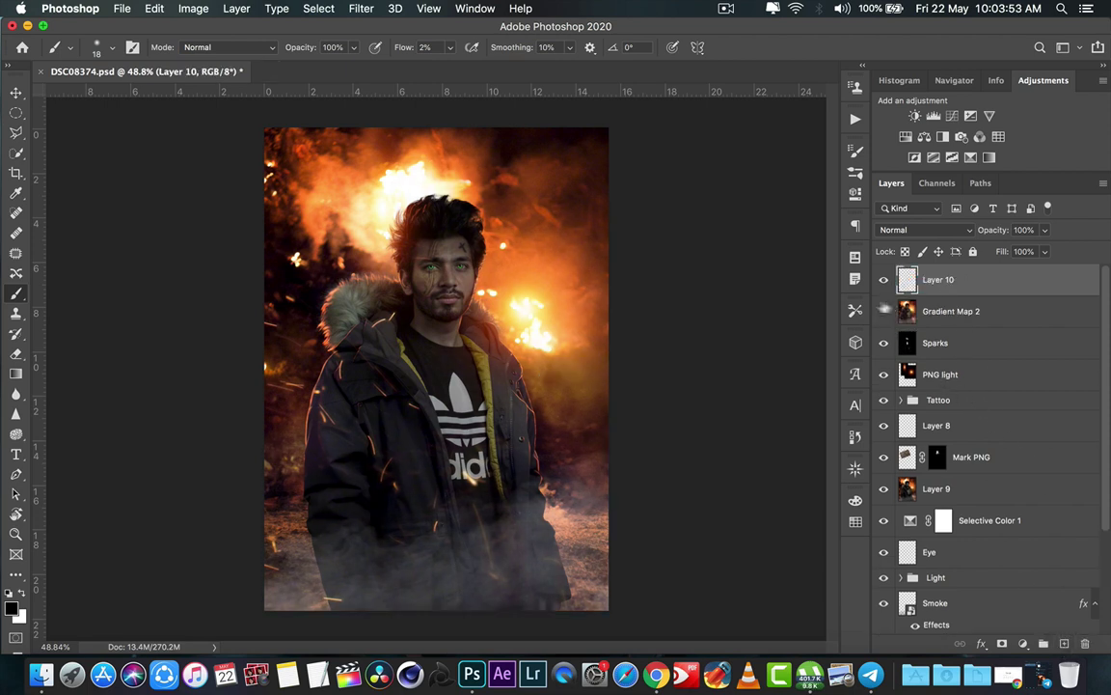
alt+click(537, 276)
drag(526, 289, 747, 295)
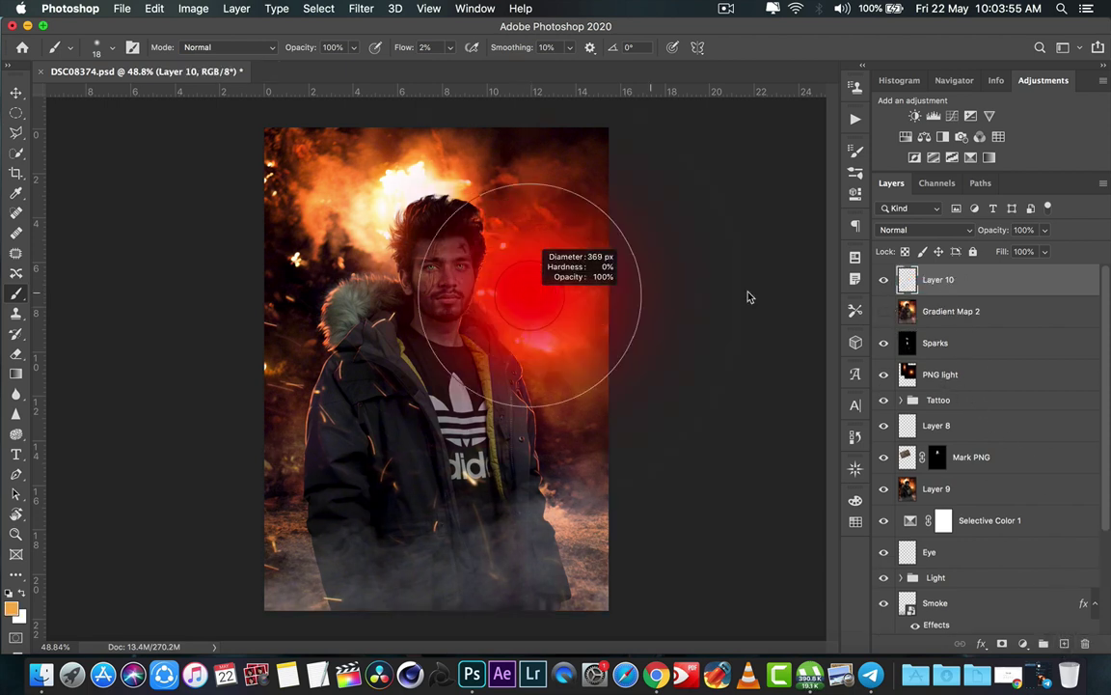
drag(403, 47, 361, 49)
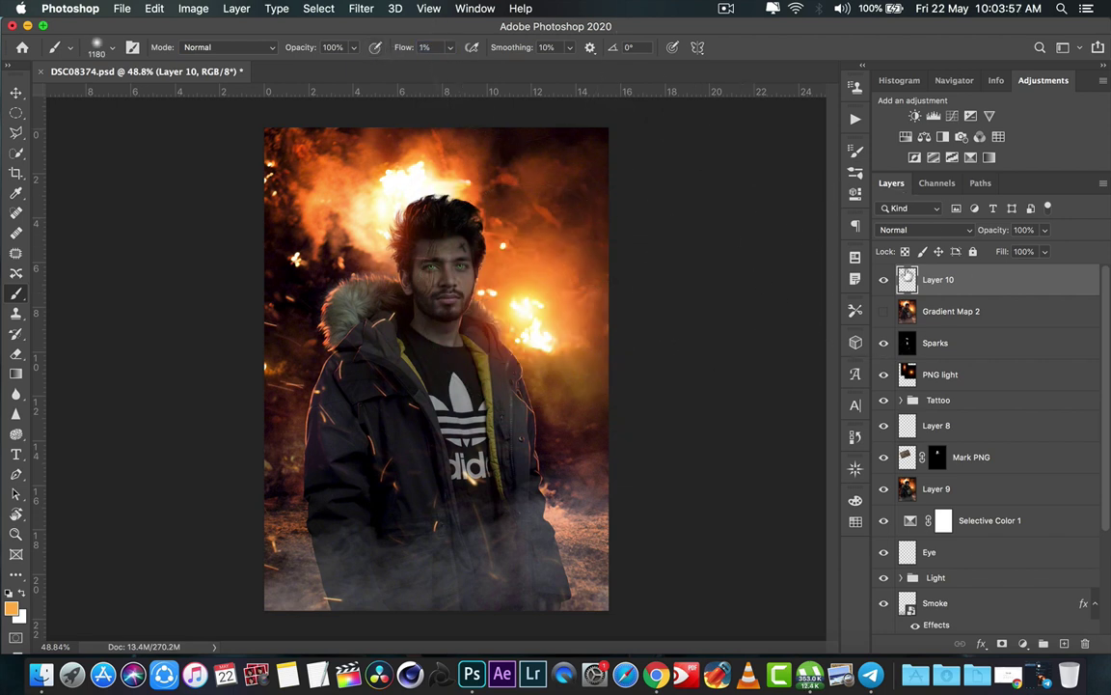
drag(732, 430, 390, 584)
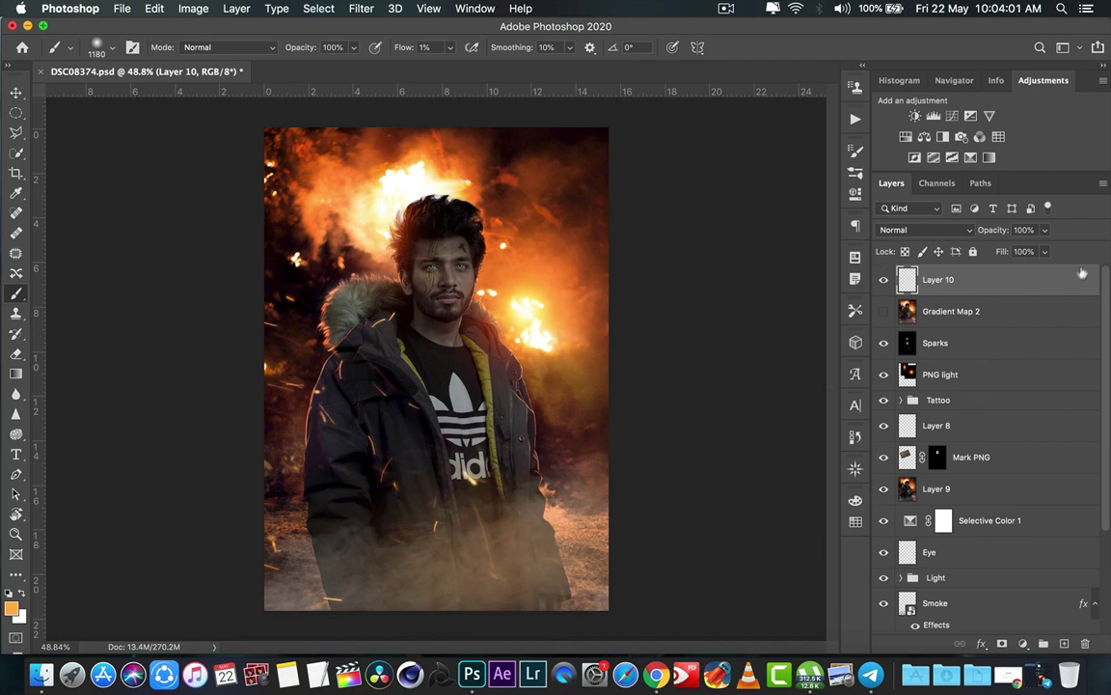
click(934, 229)
click(902, 565)
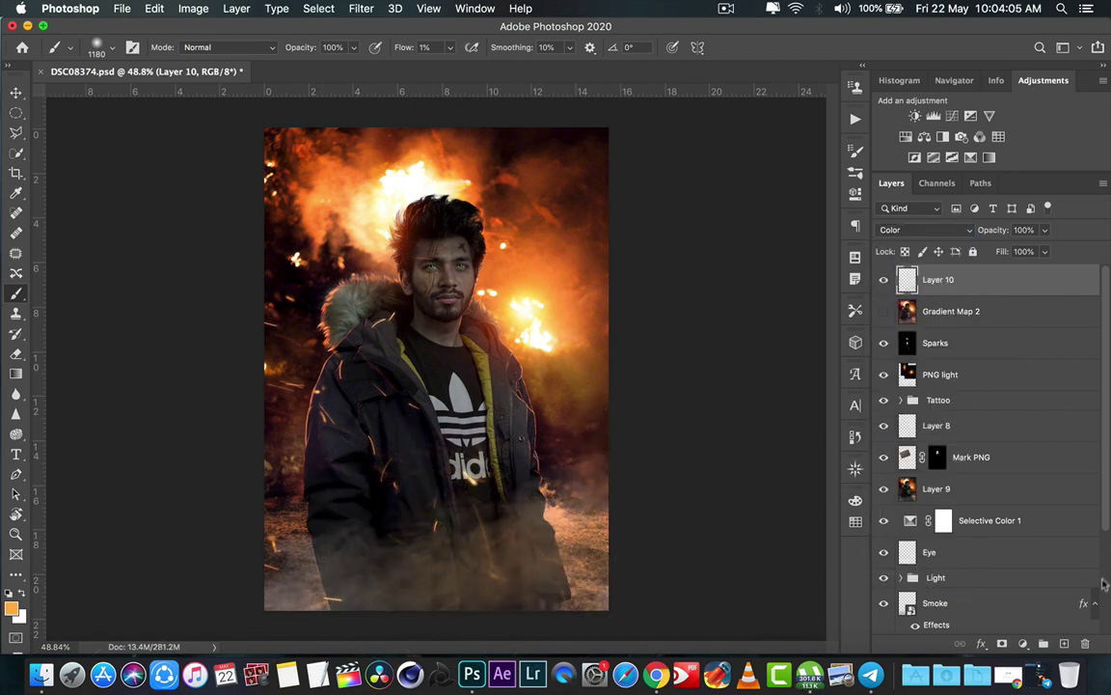
click(1086, 645)
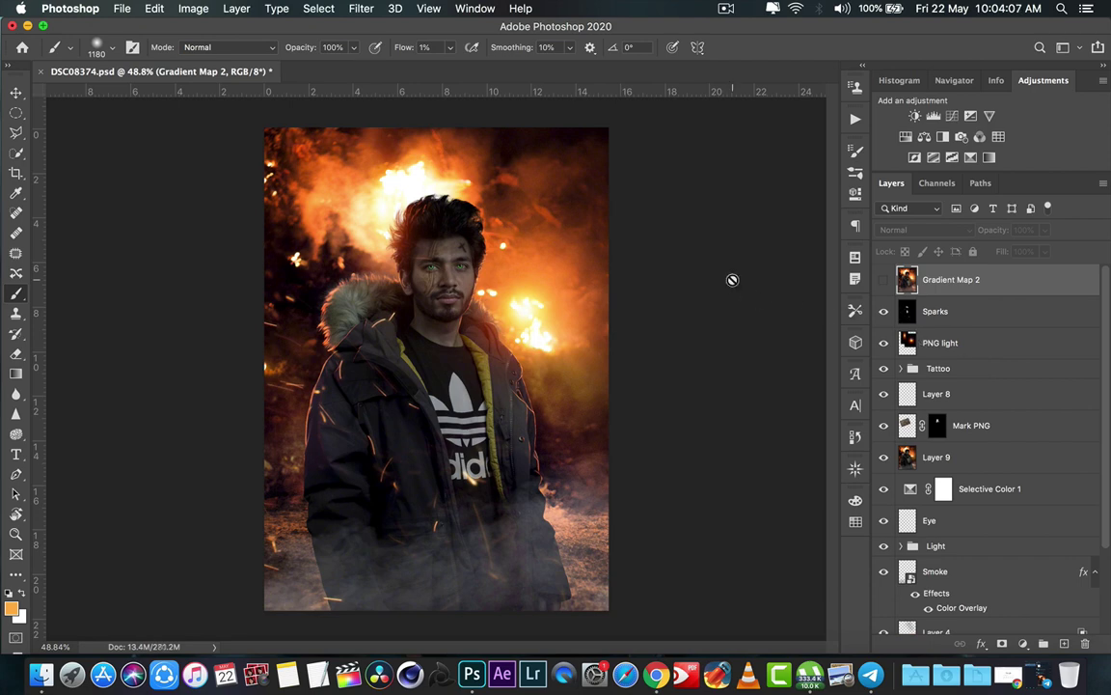
Turn Gradient Map 2 back on and zoom in to check the white signature, then zoom out.
click(883, 279)
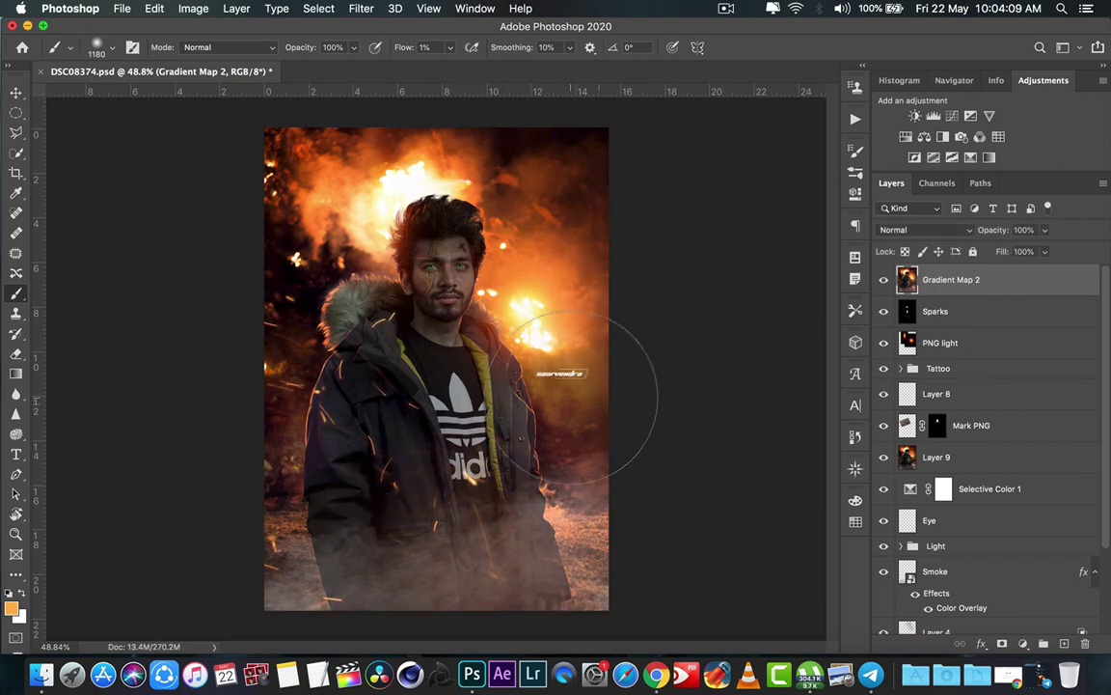
key(z)
drag(583, 388, 696, 384)
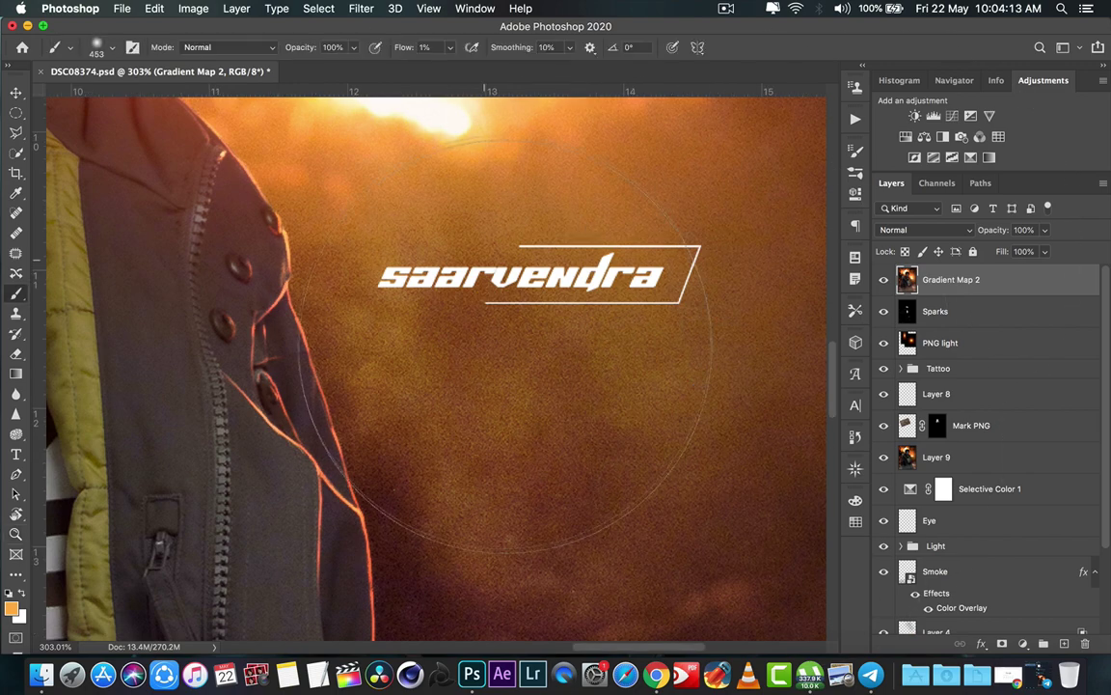
key(z)
mouse_move(560, 386)
mouse_down()
mouse_move(455, 381)
mouse_move(456, 349)
mouse_up()
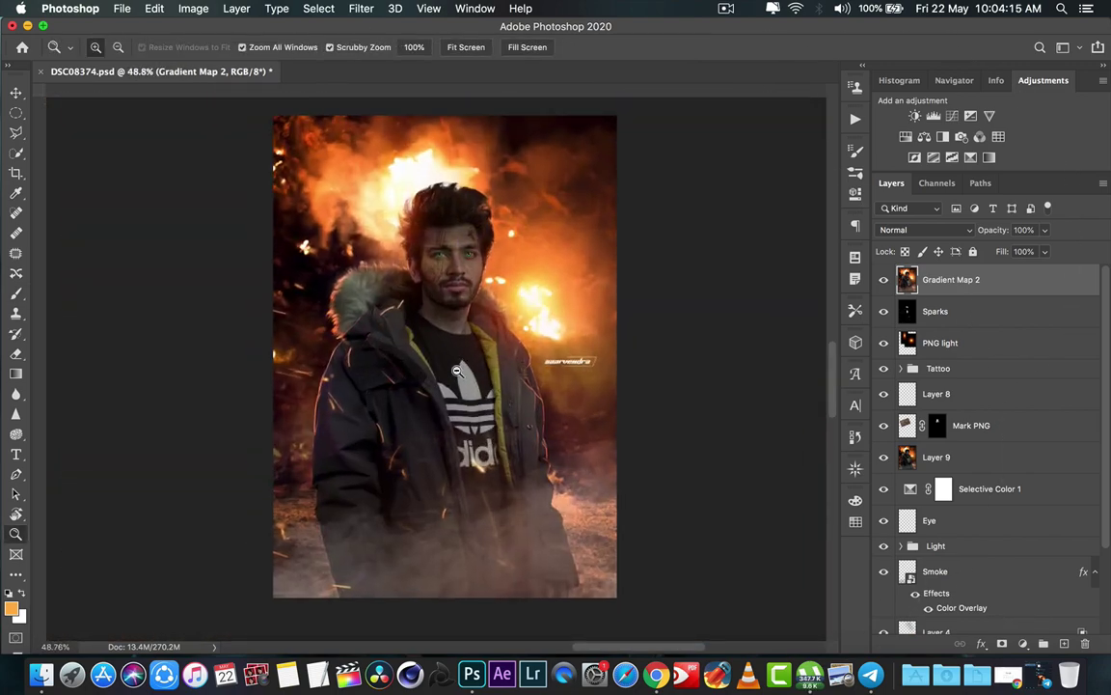
key(b)
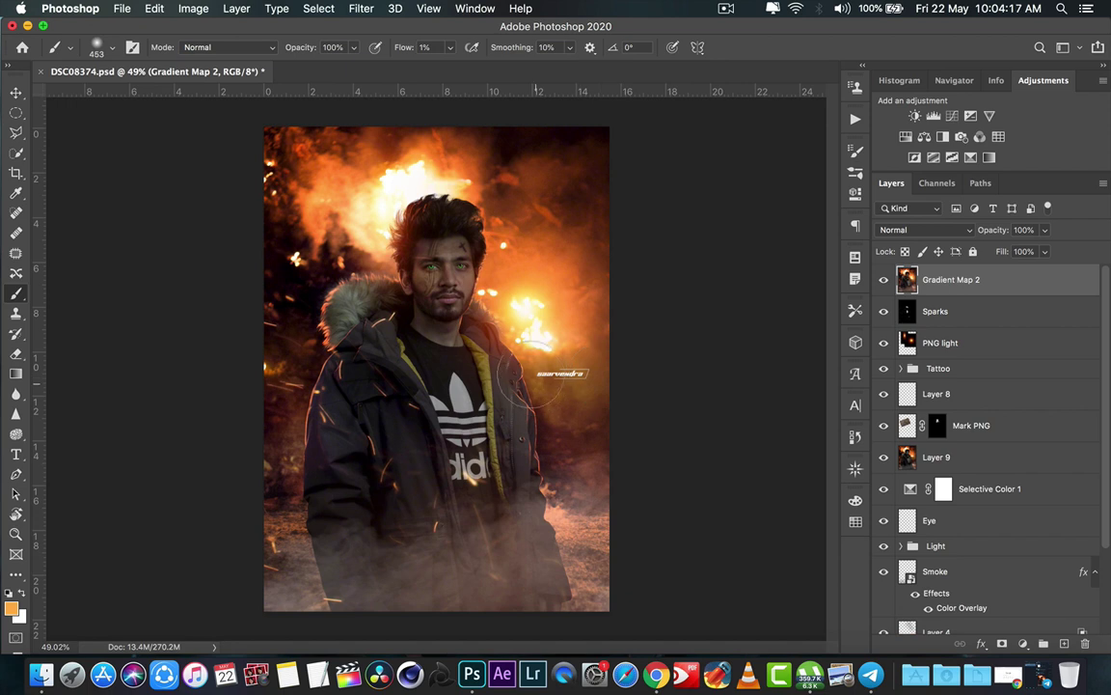
drag(533, 367, 470, 369)
scroll(897, 463, down, 3)
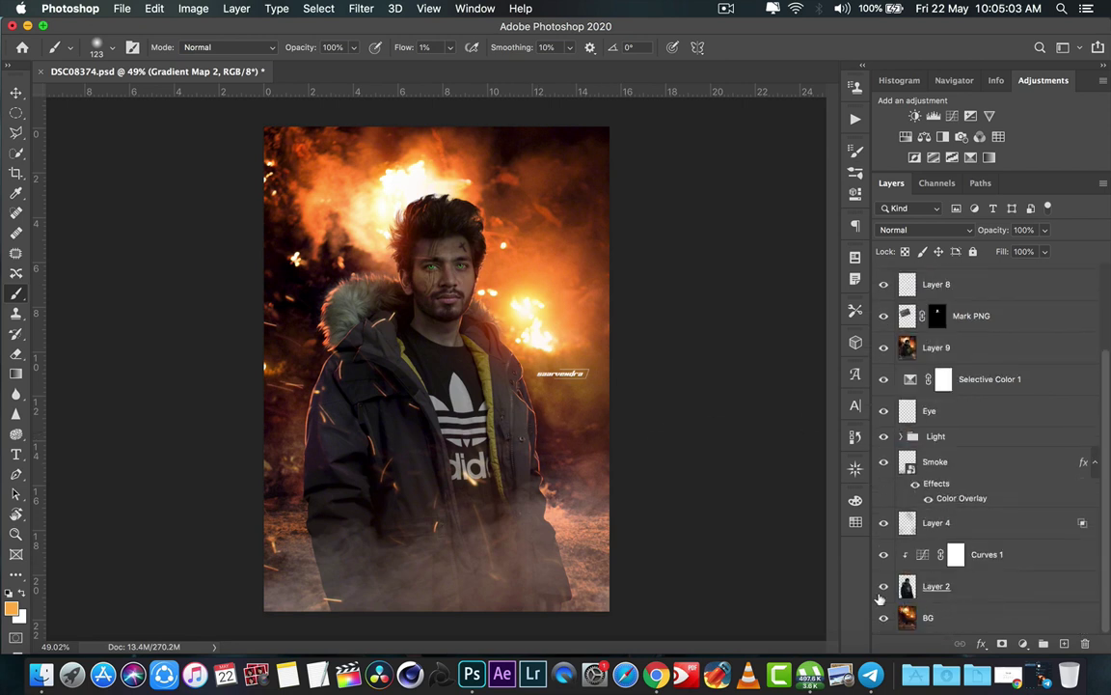
scroll(938, 539, up, 2)
scroll(938, 538, up, 1)
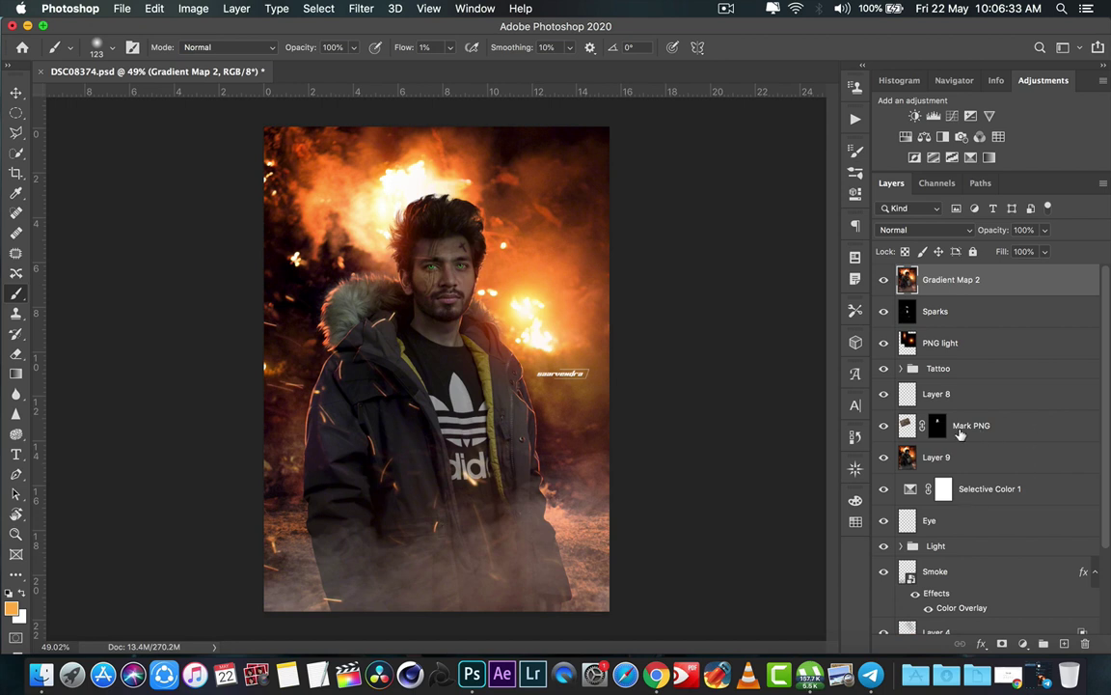
click(723, 9)
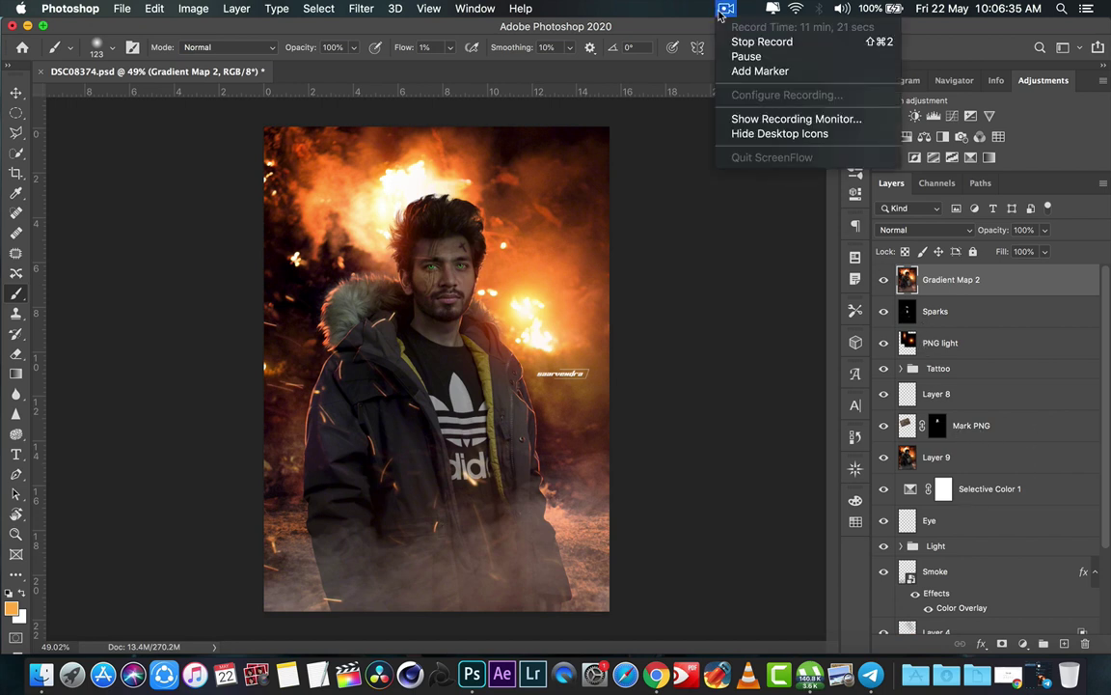